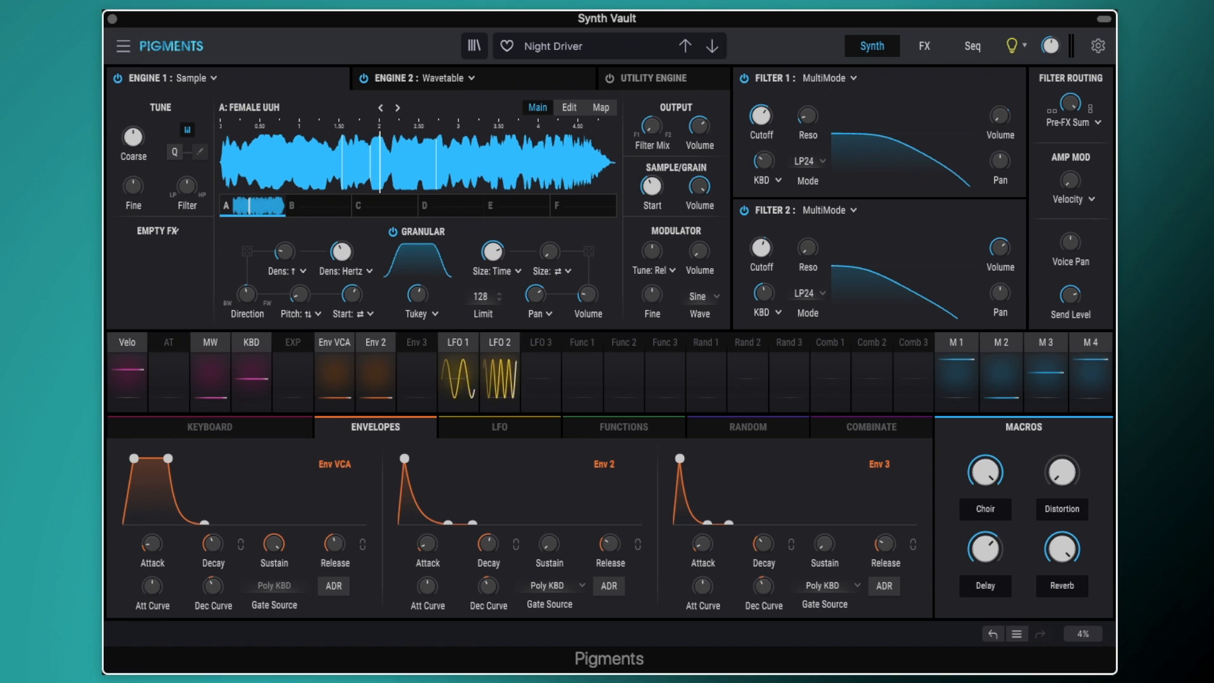
Step: Turn off Engine 1 to isolate Engine 2, and check the wavetable position and the Env VCA attack, sustain and release
click(118, 79)
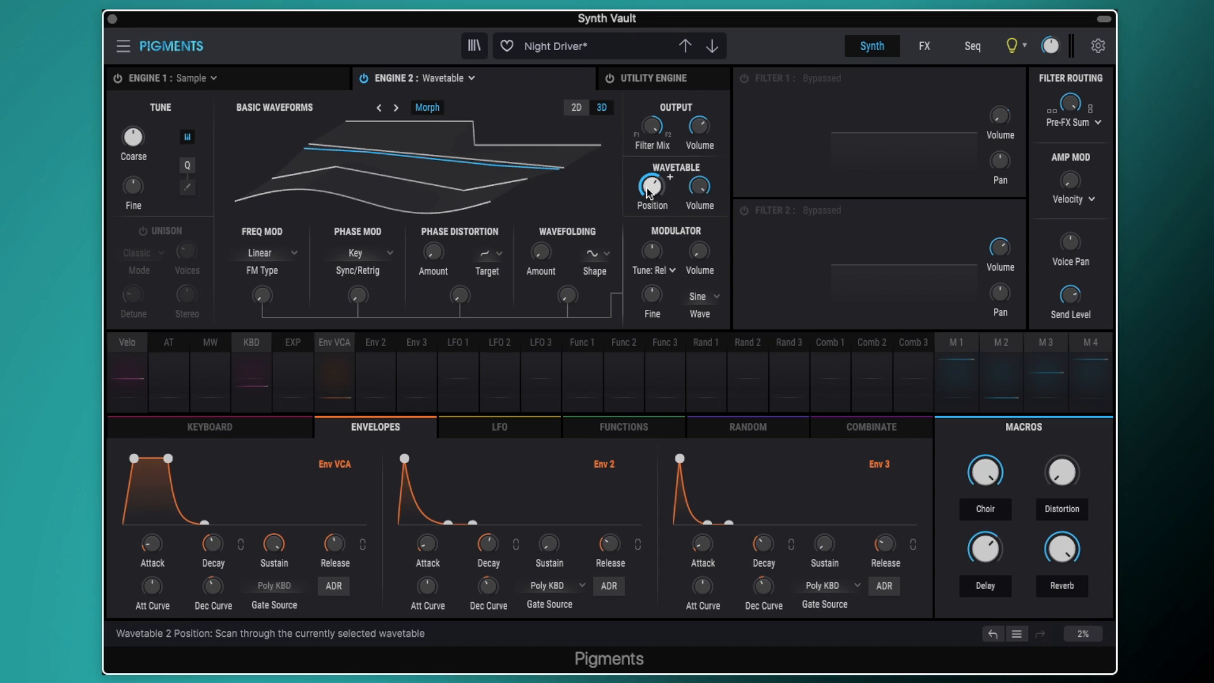
mouse_move(652, 192)
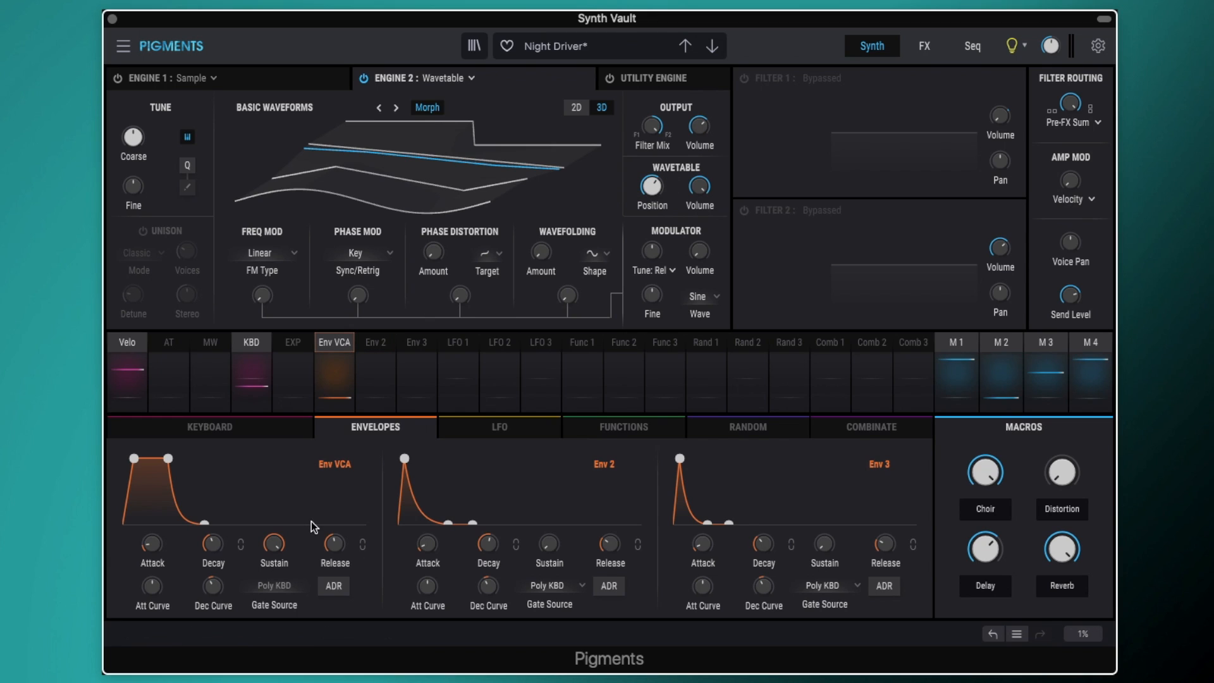
mouse_move(151, 548)
mouse_move(274, 545)
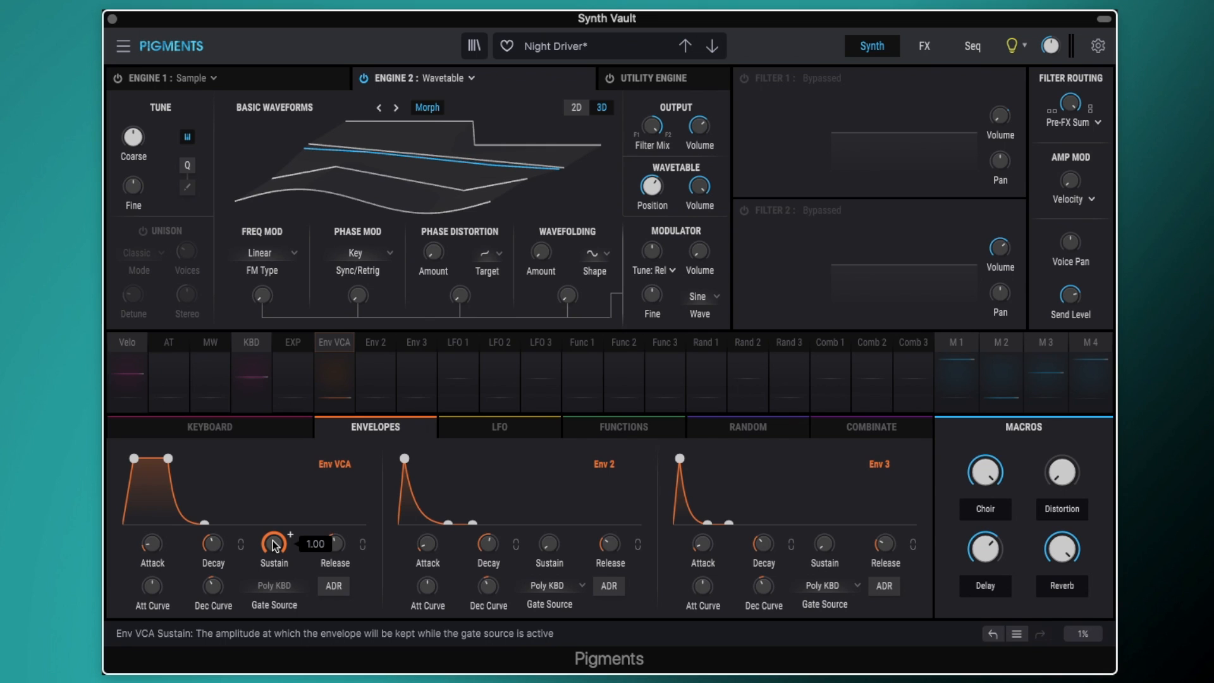
mouse_move(336, 544)
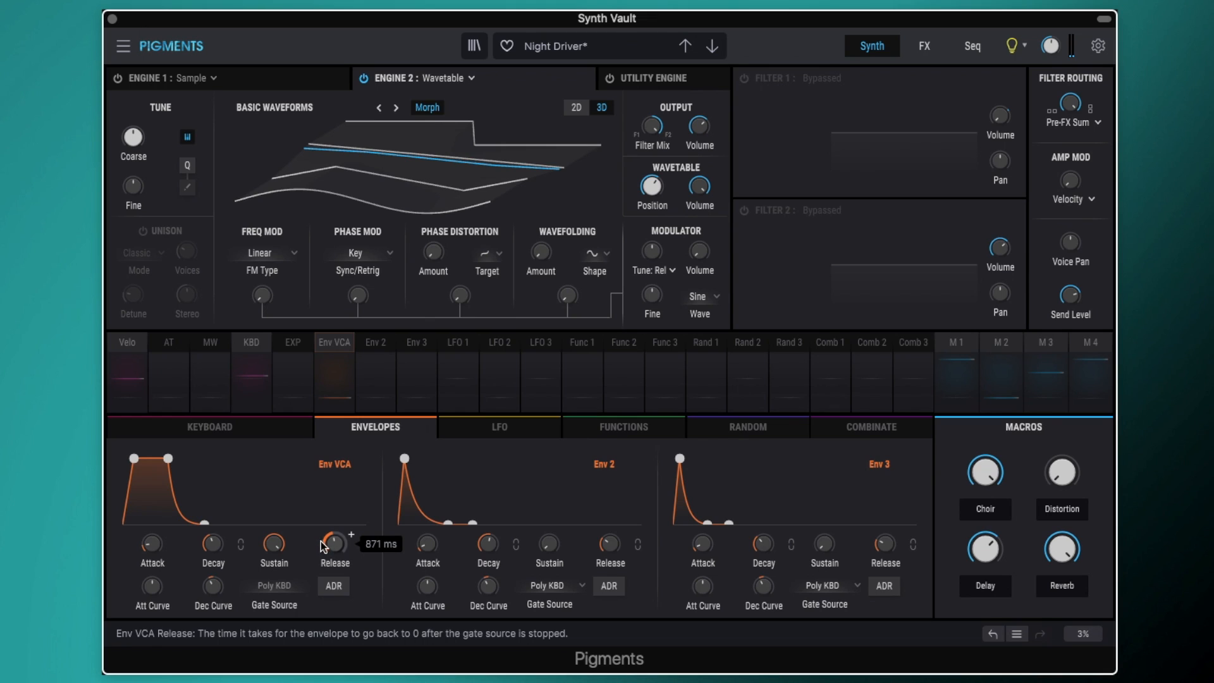
Step: Enable Engine 2's Unison, check its voices, detune and stereo, and compare the sound with Unison off and on
click(142, 232)
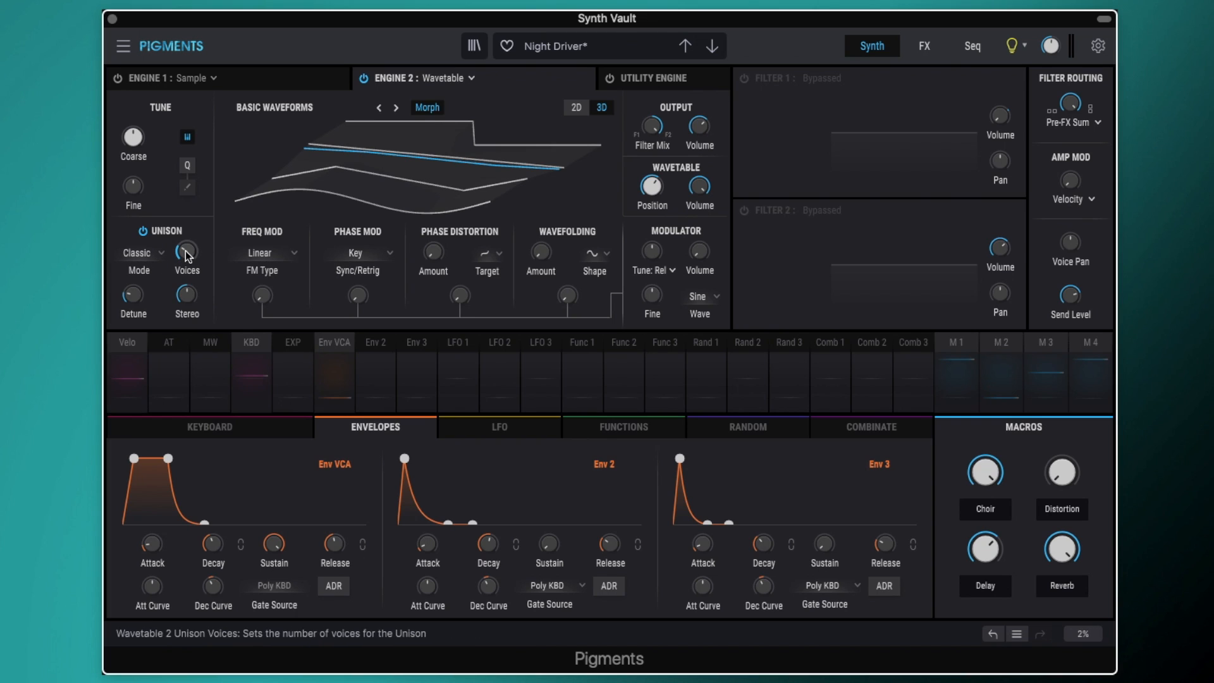
mouse_move(187, 252)
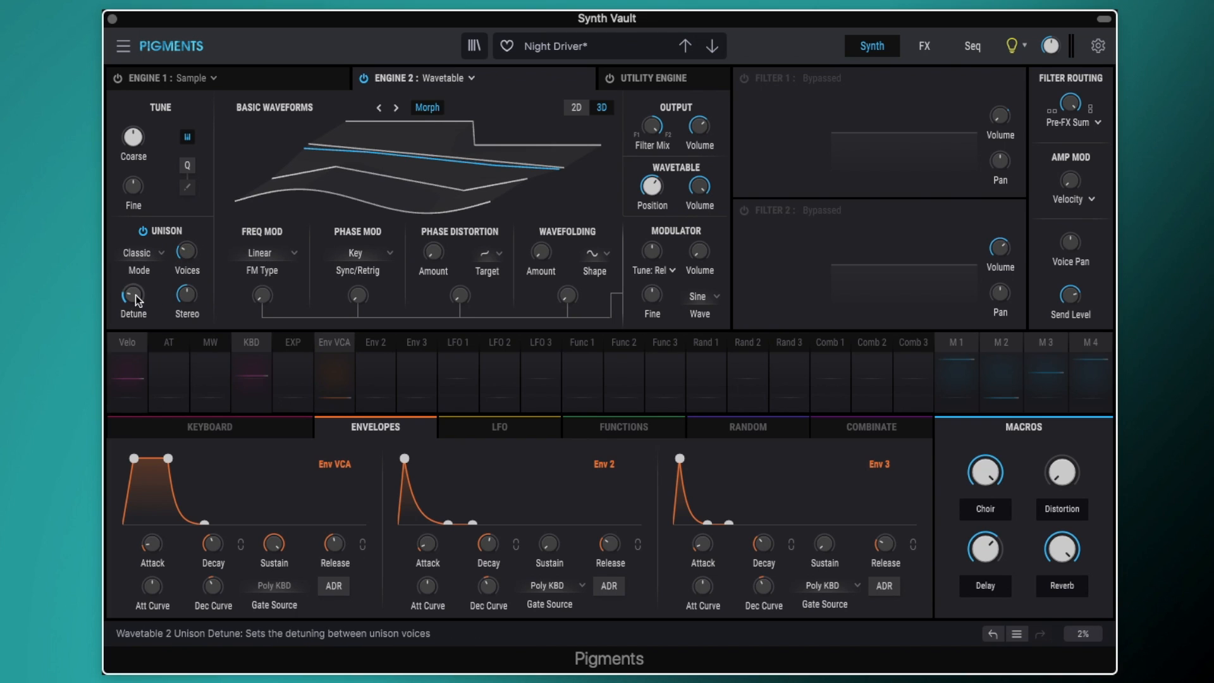
mouse_move(134, 300)
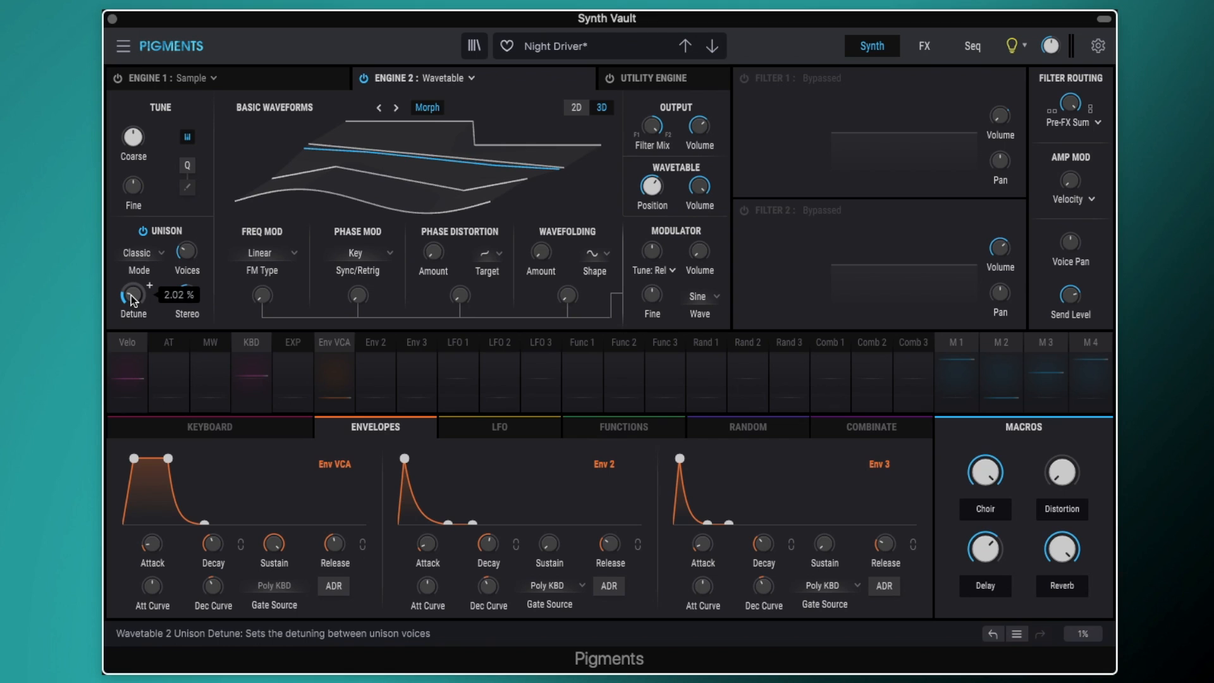
mouse_move(186, 292)
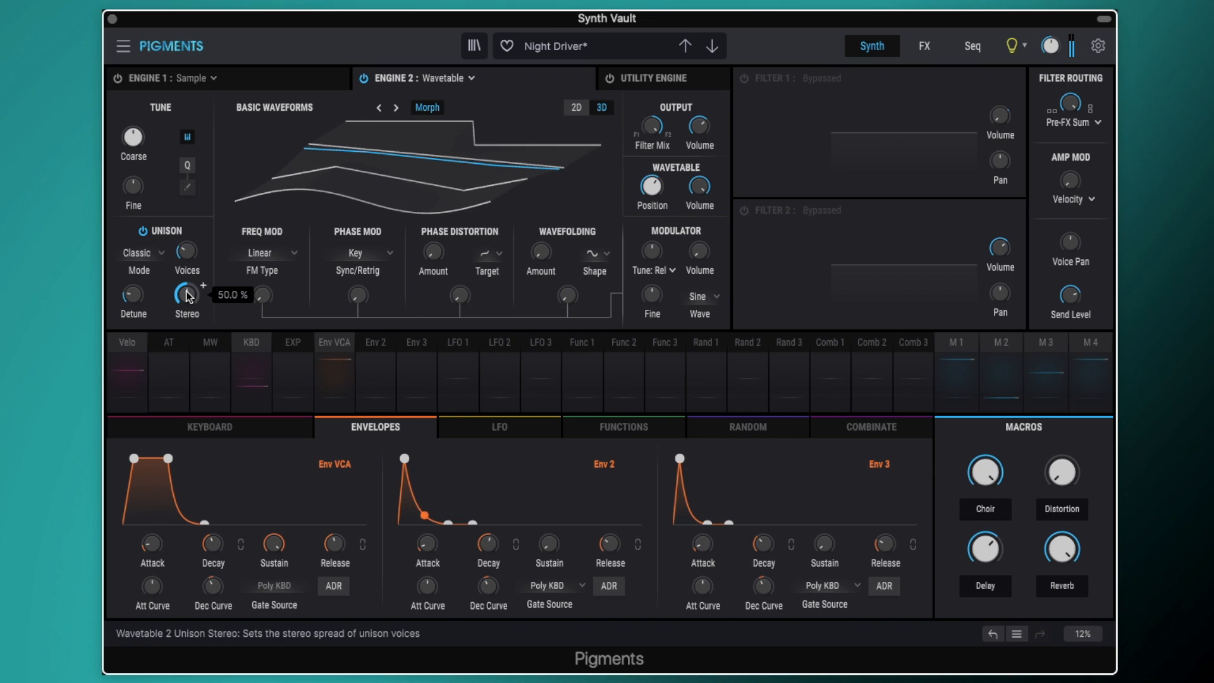
click(144, 234)
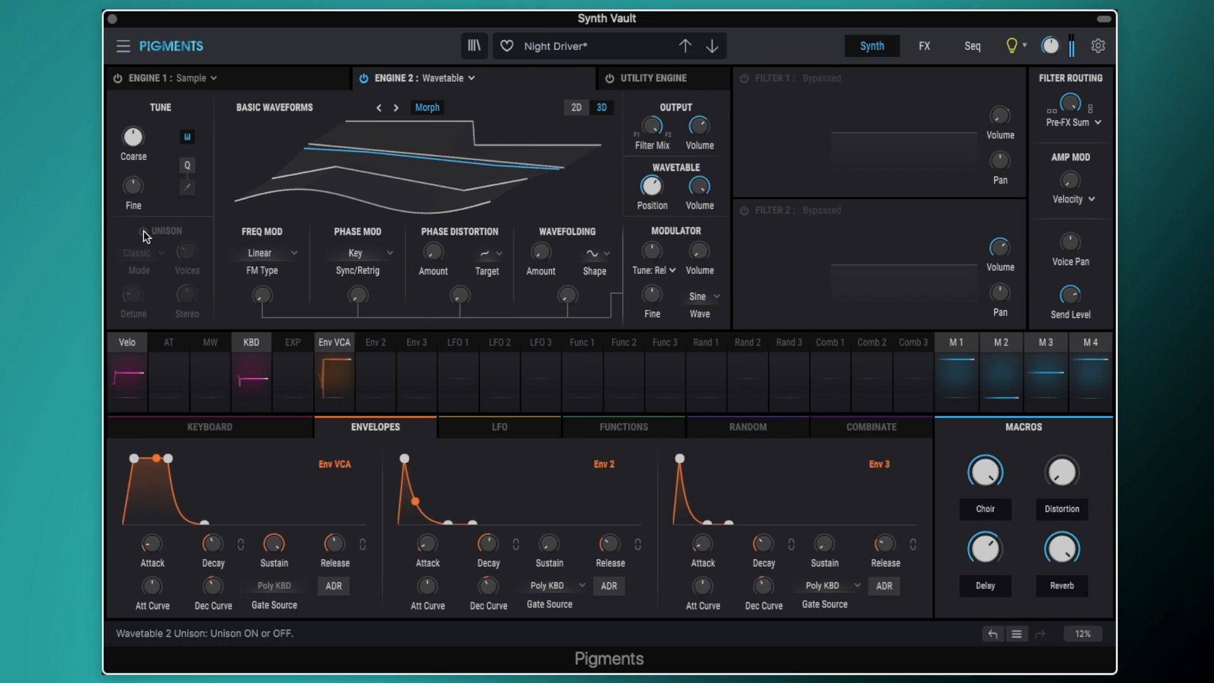
click(144, 232)
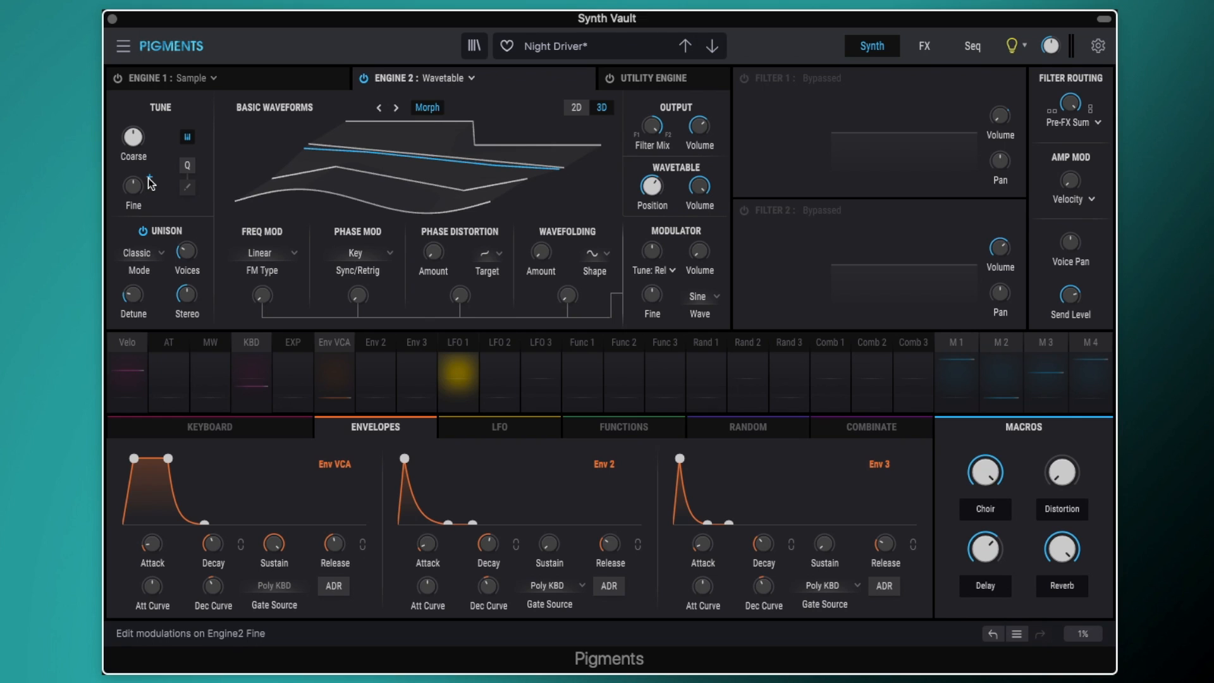
Step: Activate the LFO 1 modulation of Engine 2's fine tuning, check the LFO 1 rate, and compare the modulation off and on
click(457, 345)
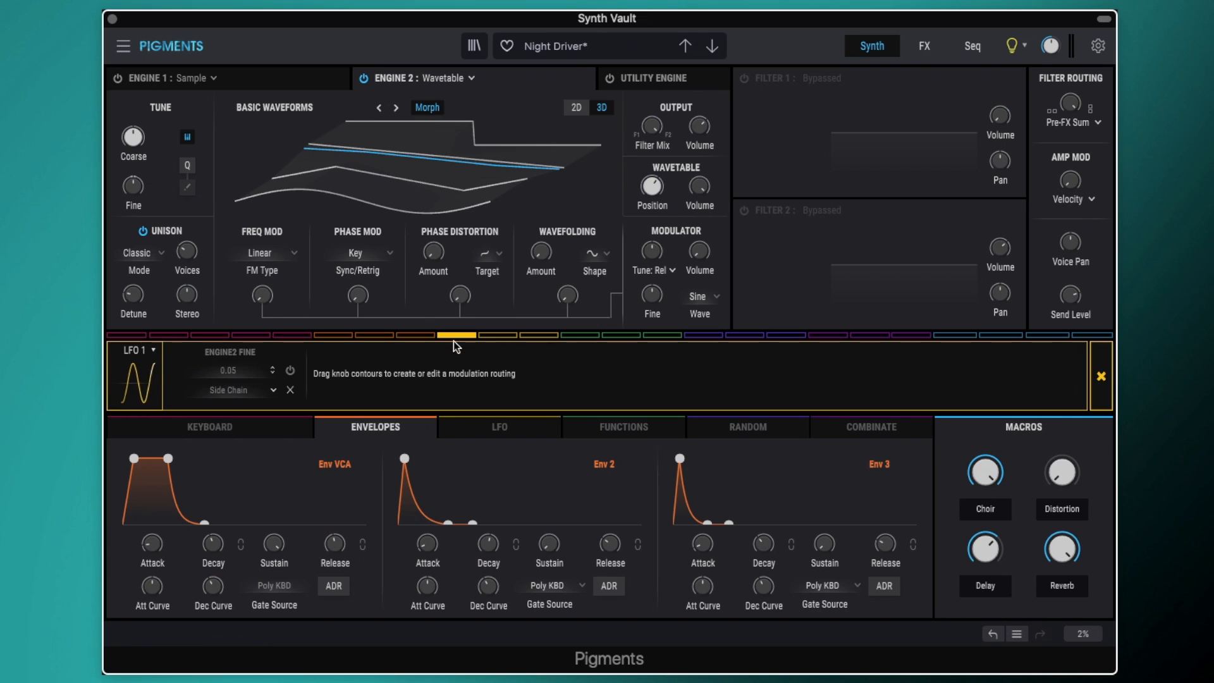
click(291, 372)
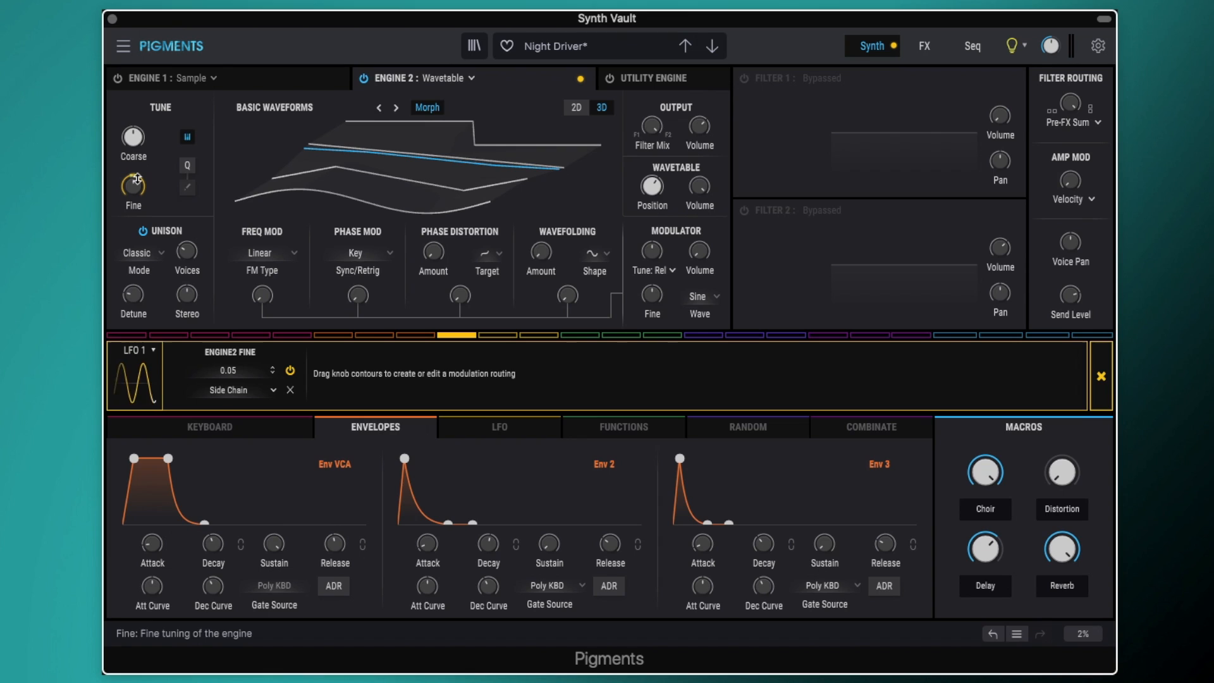
click(516, 430)
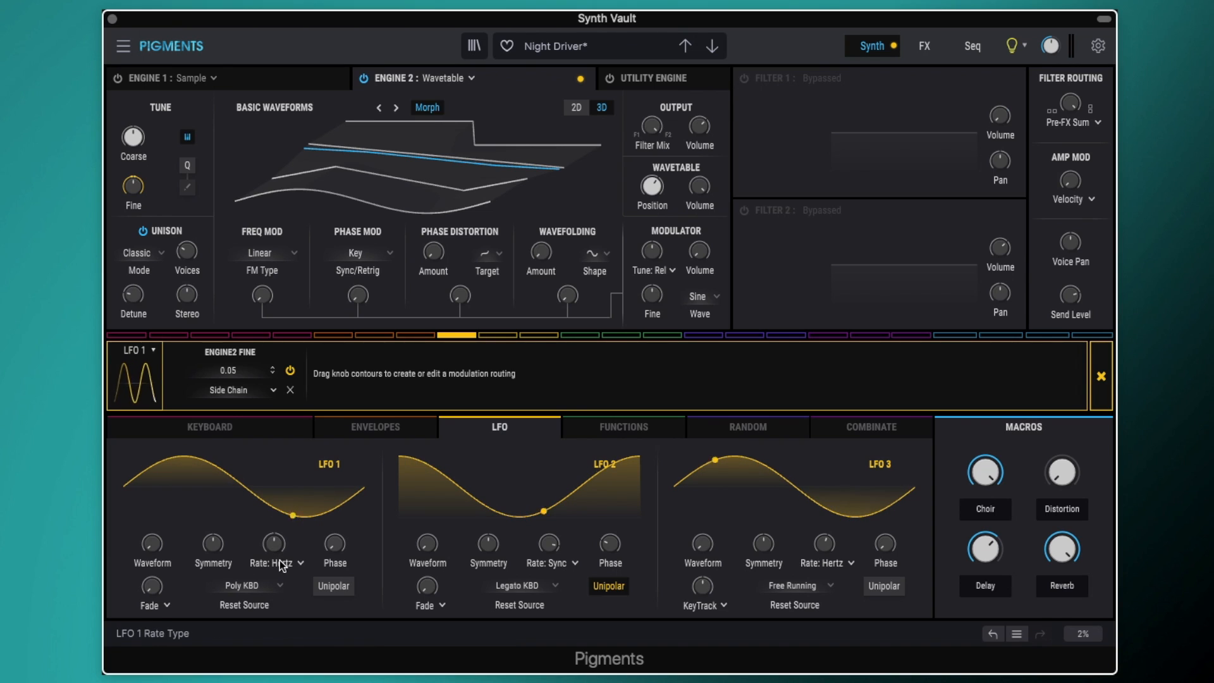
mouse_move(277, 551)
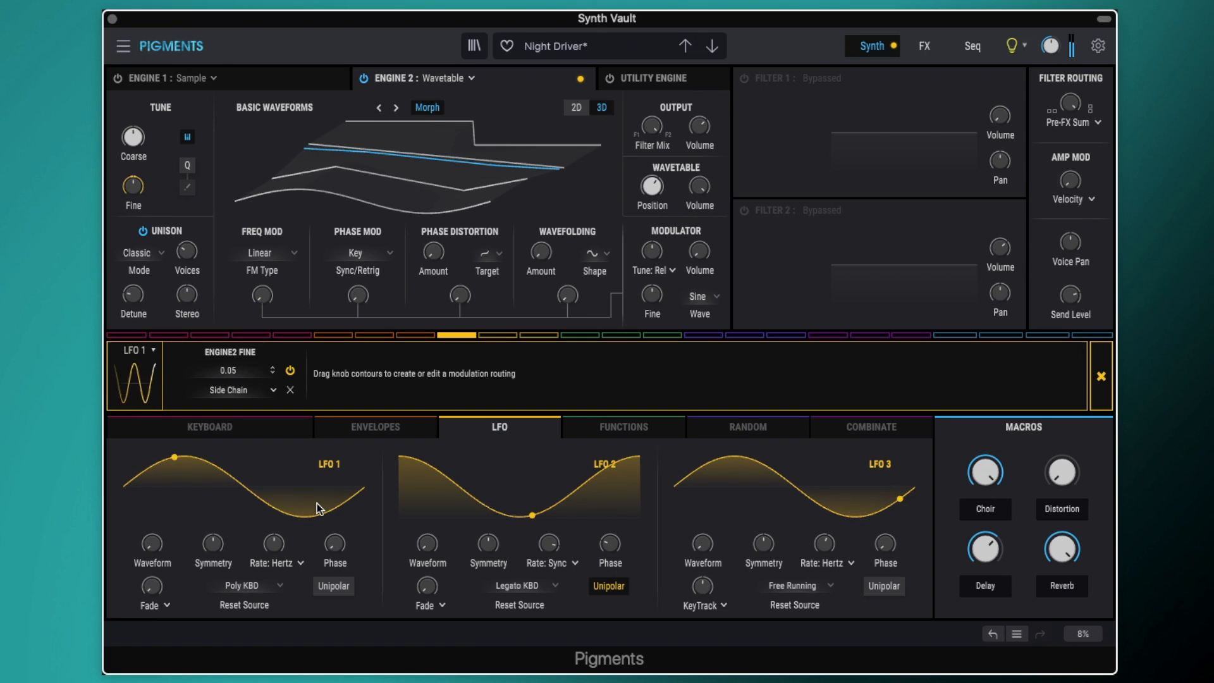
click(288, 373)
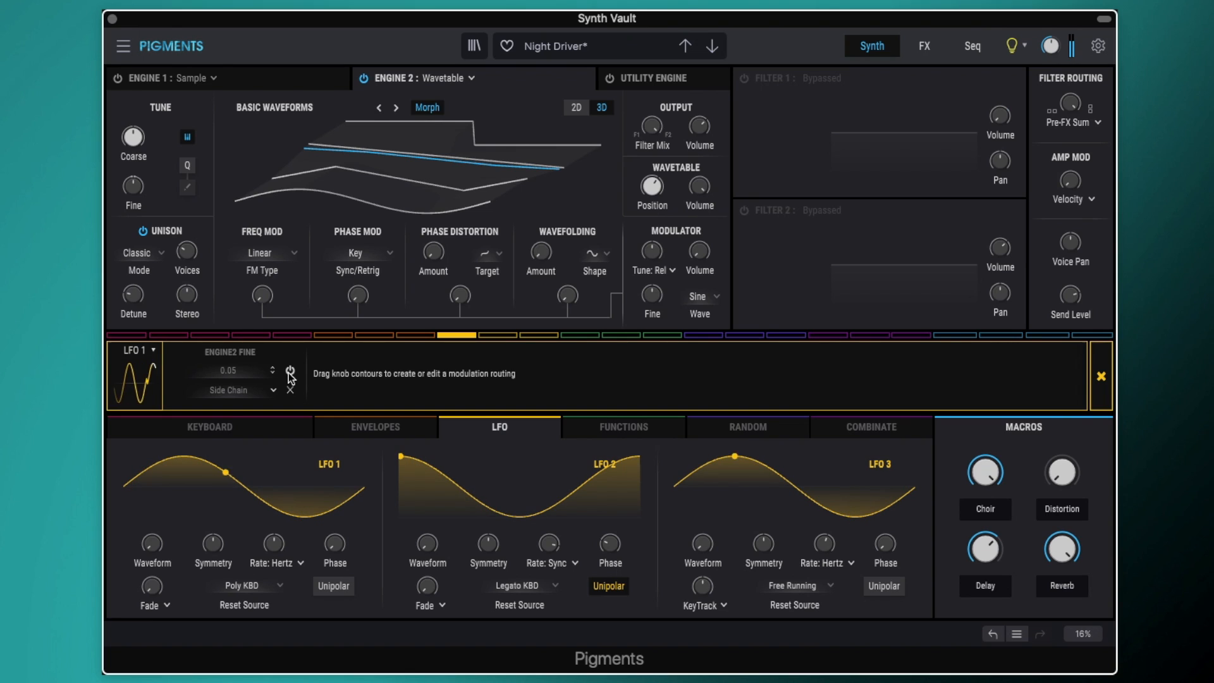
click(290, 373)
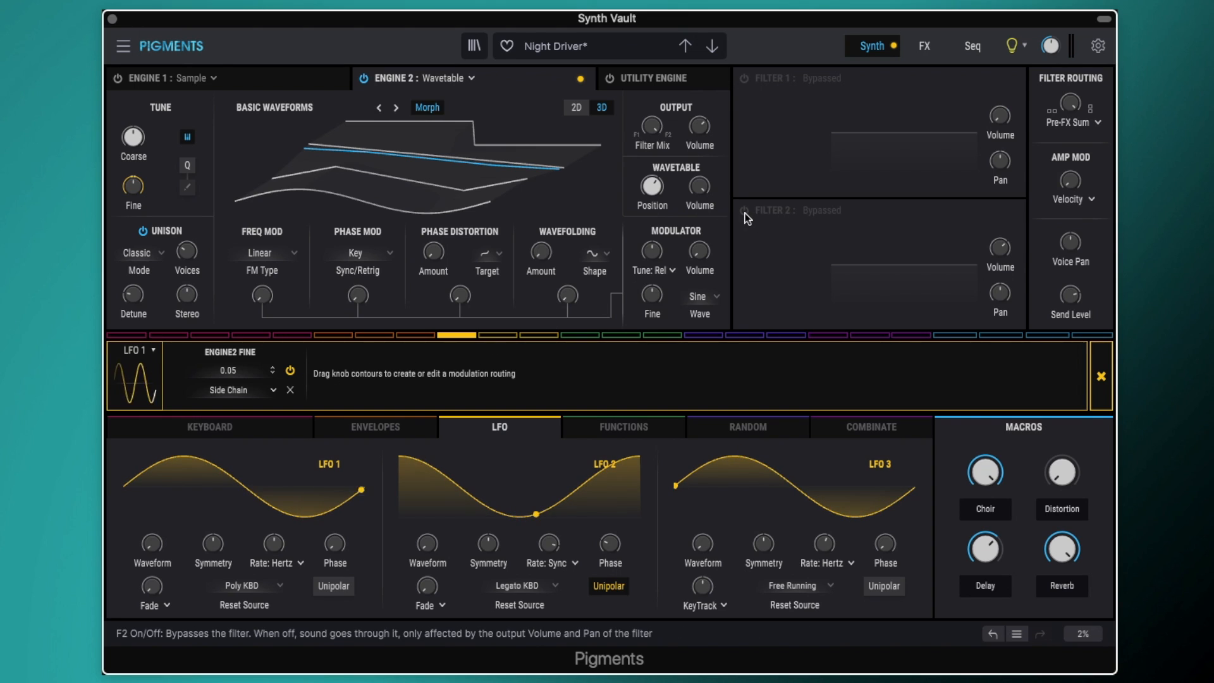
Step: Enable Filter 2 and check its cutoff, resonance and FM amount
mouse_move(652, 129)
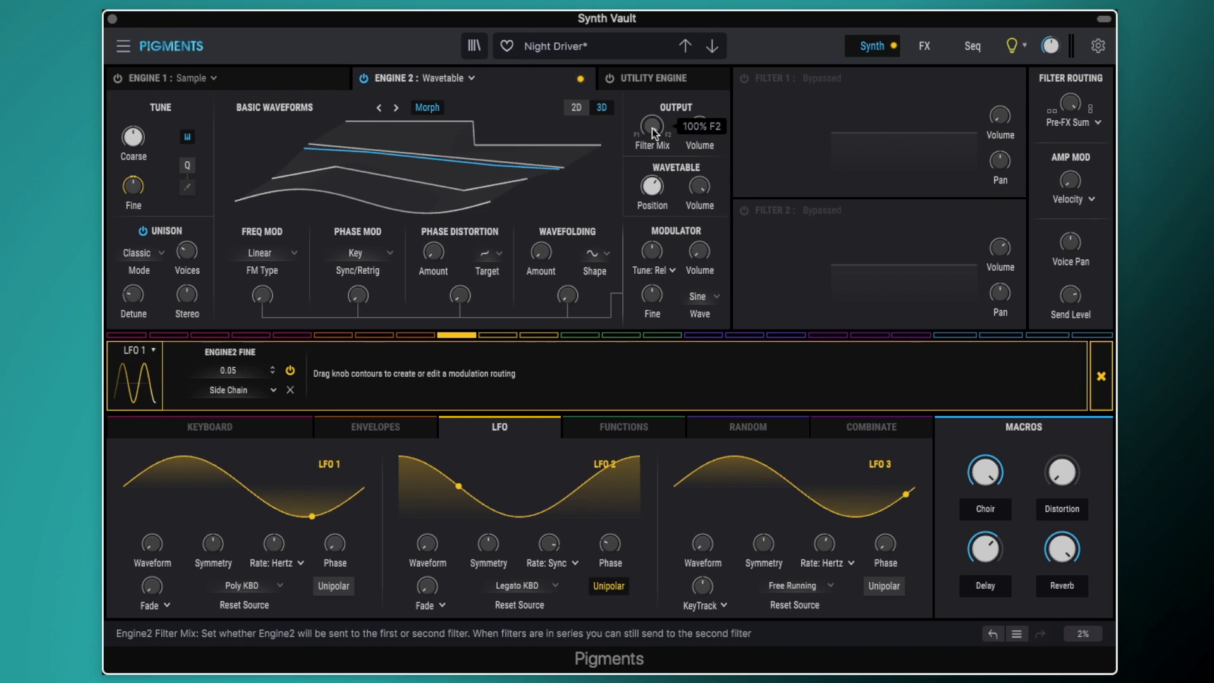
click(744, 211)
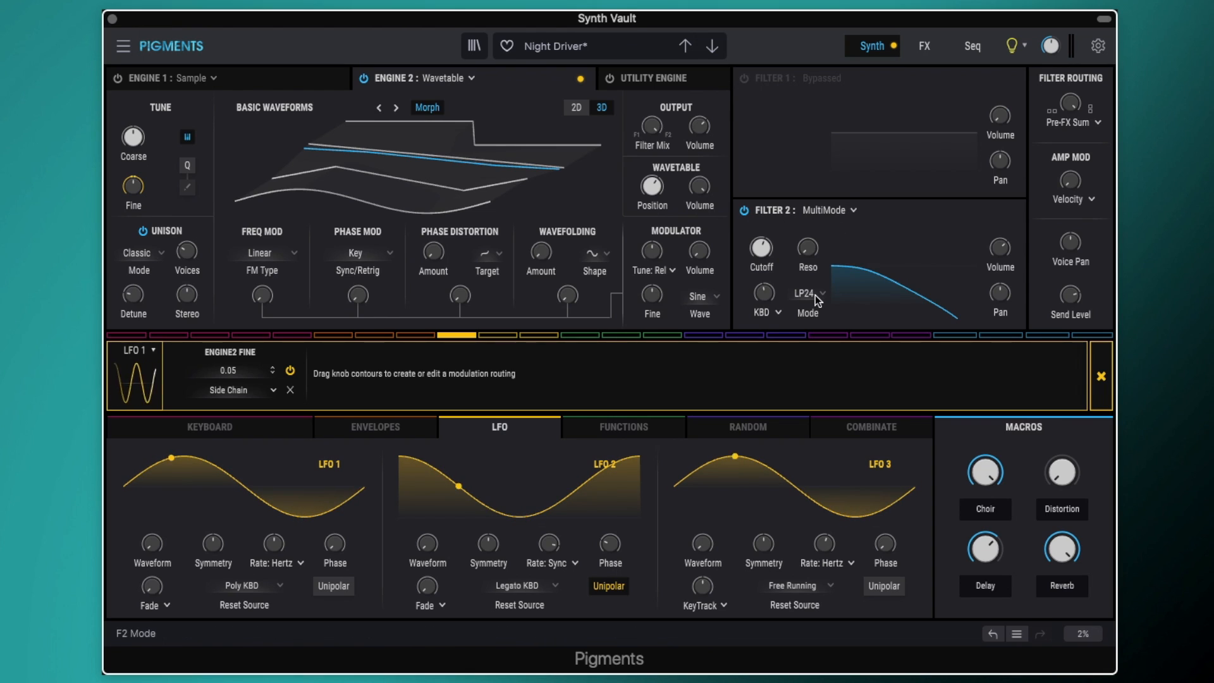
mouse_move(763, 252)
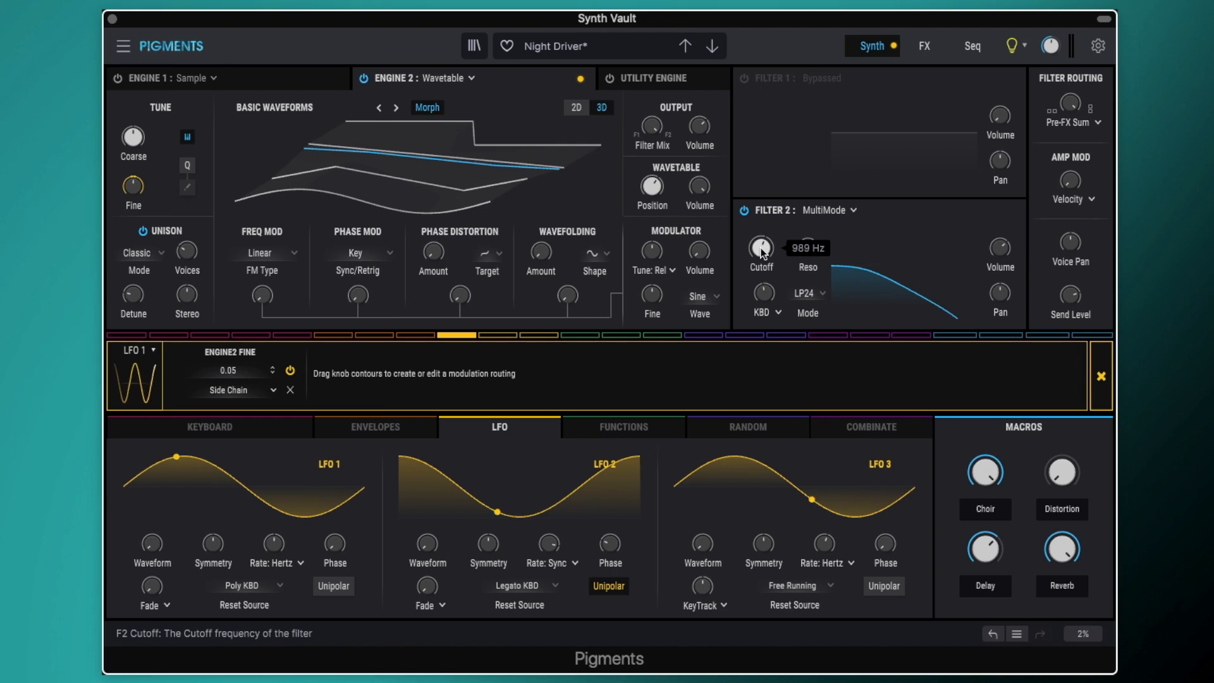
mouse_move(810, 254)
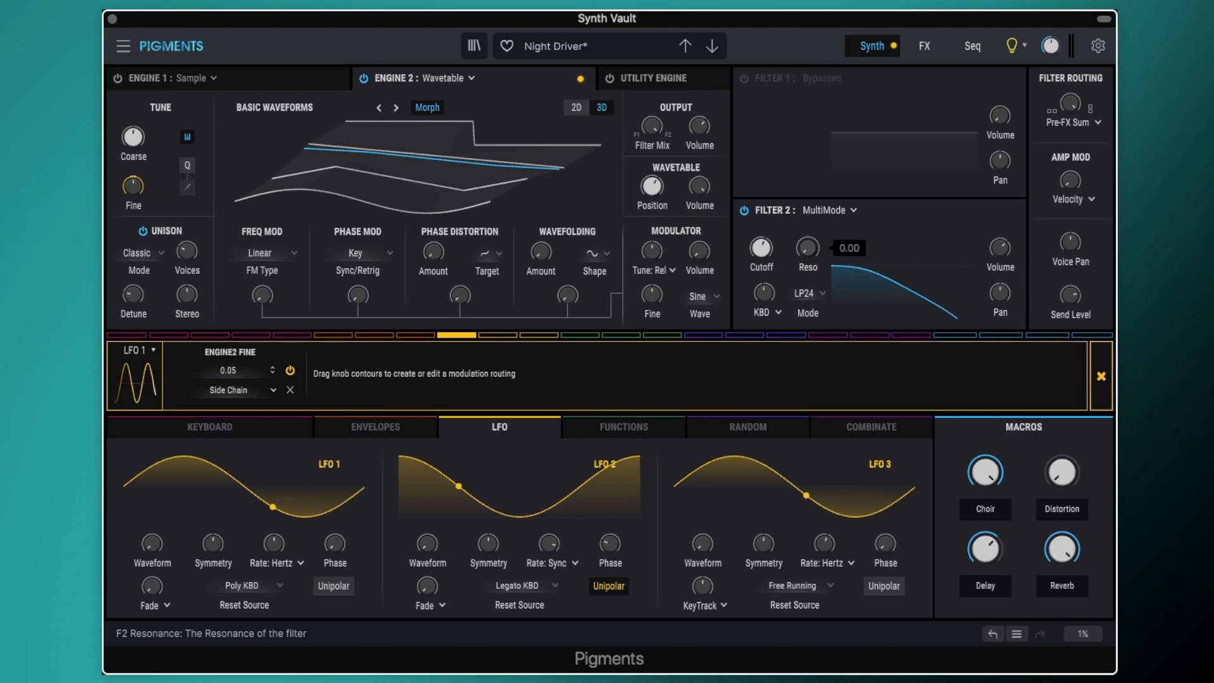
mouse_move(767, 296)
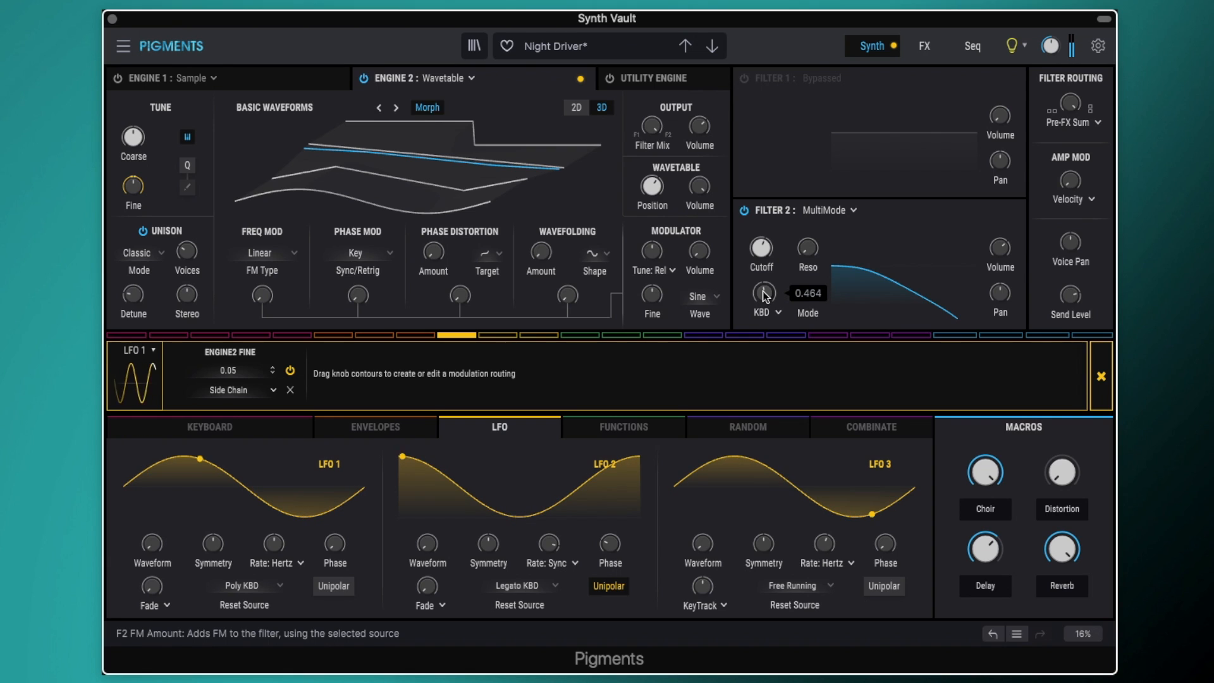
Step: Activate the Env 2 modulation of Filter 2's cutoff, and check the Env 2 settings
click(1105, 369)
mouse_move(775, 241)
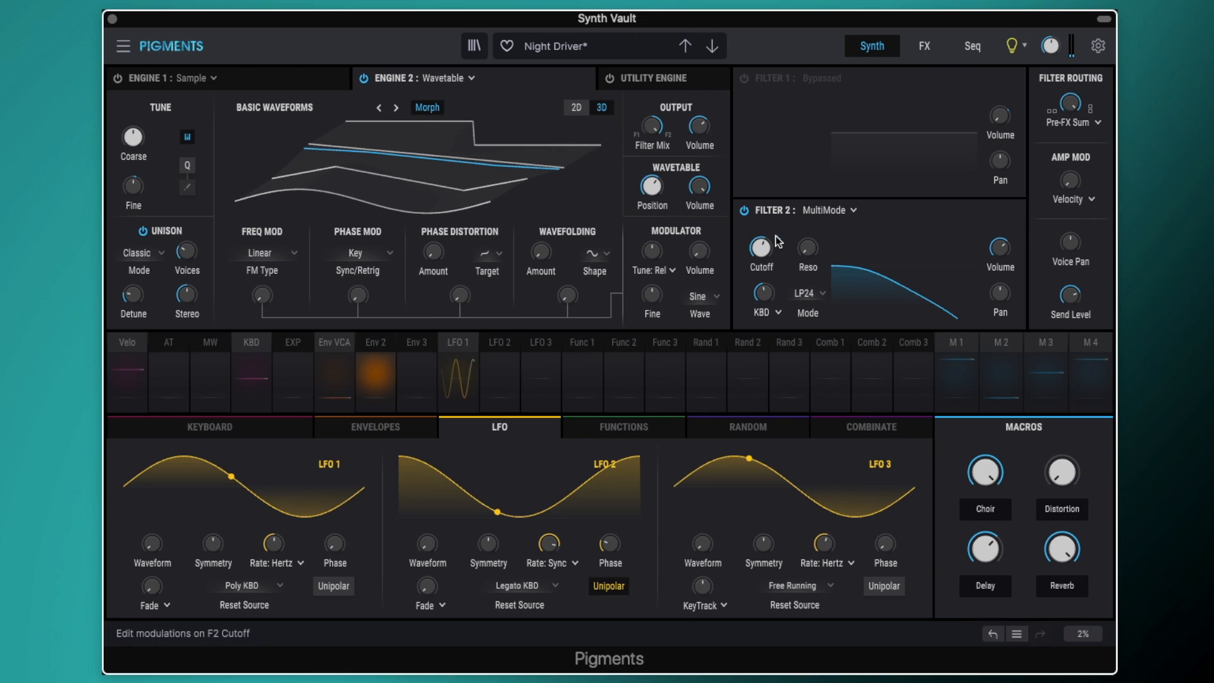
click(379, 344)
click(290, 371)
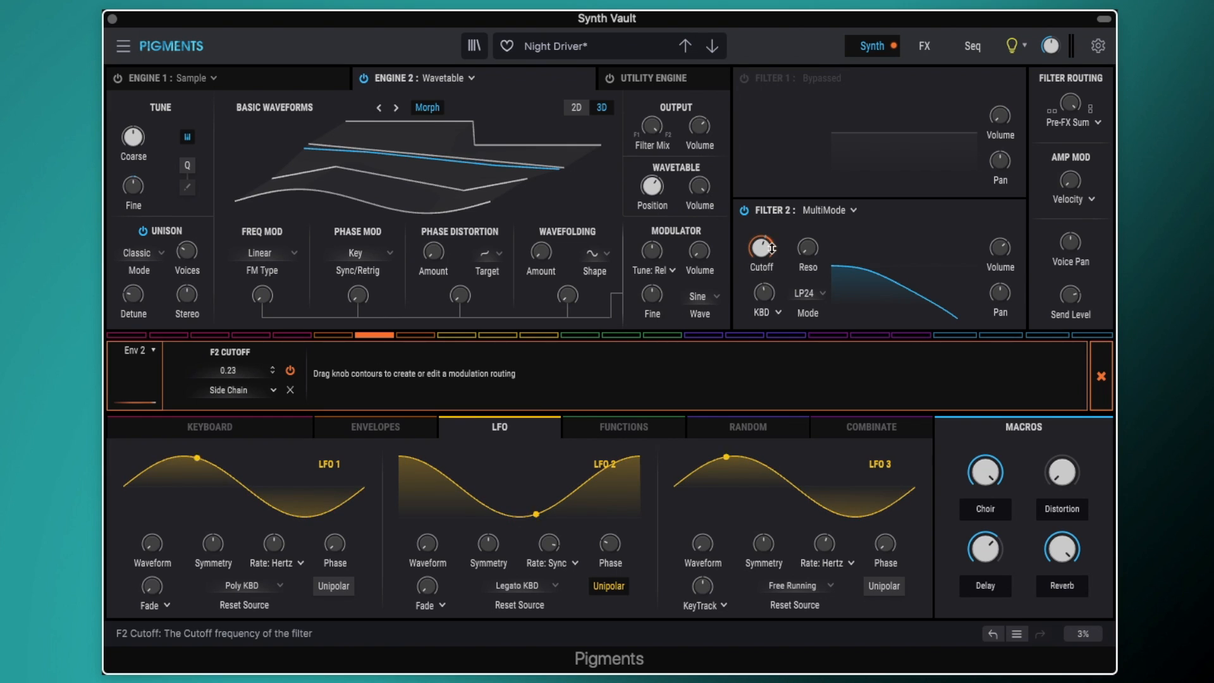
mouse_move(776, 246)
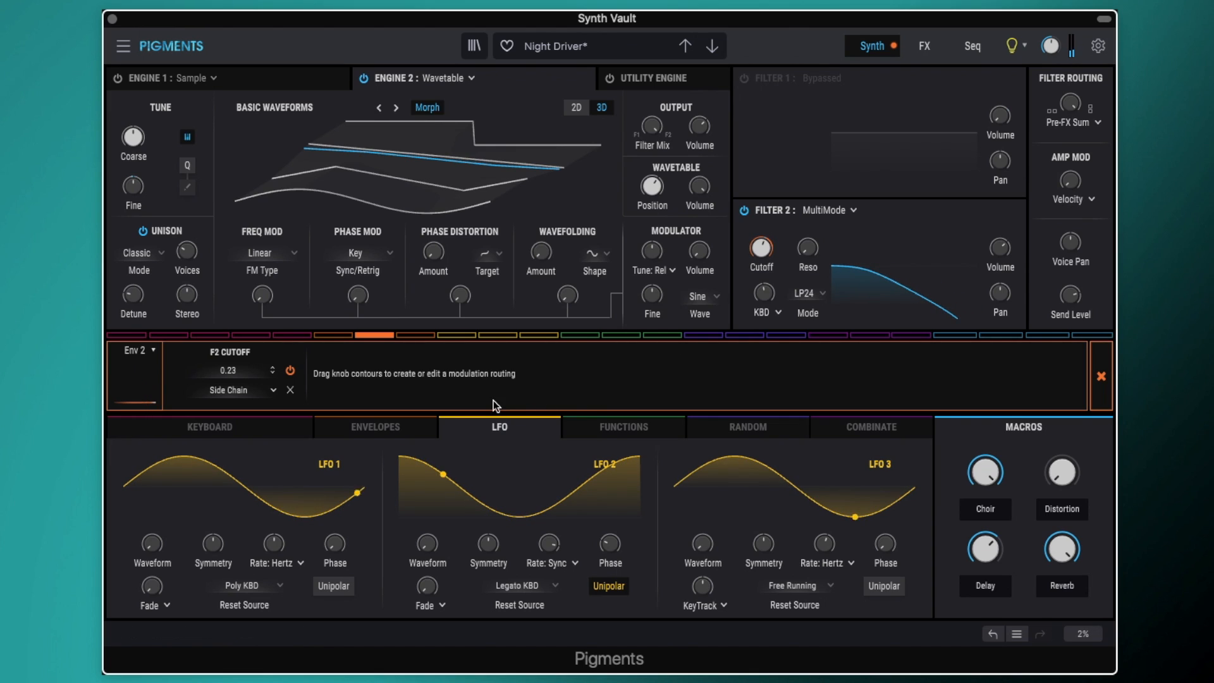
click(397, 427)
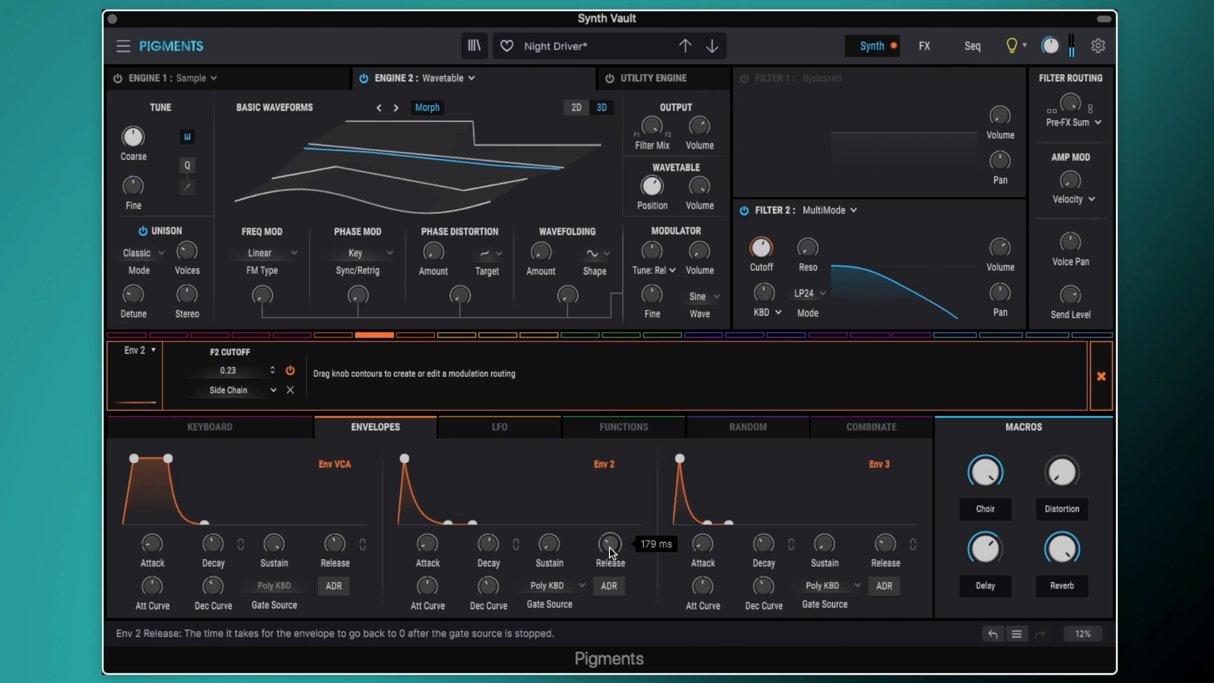
click(1098, 379)
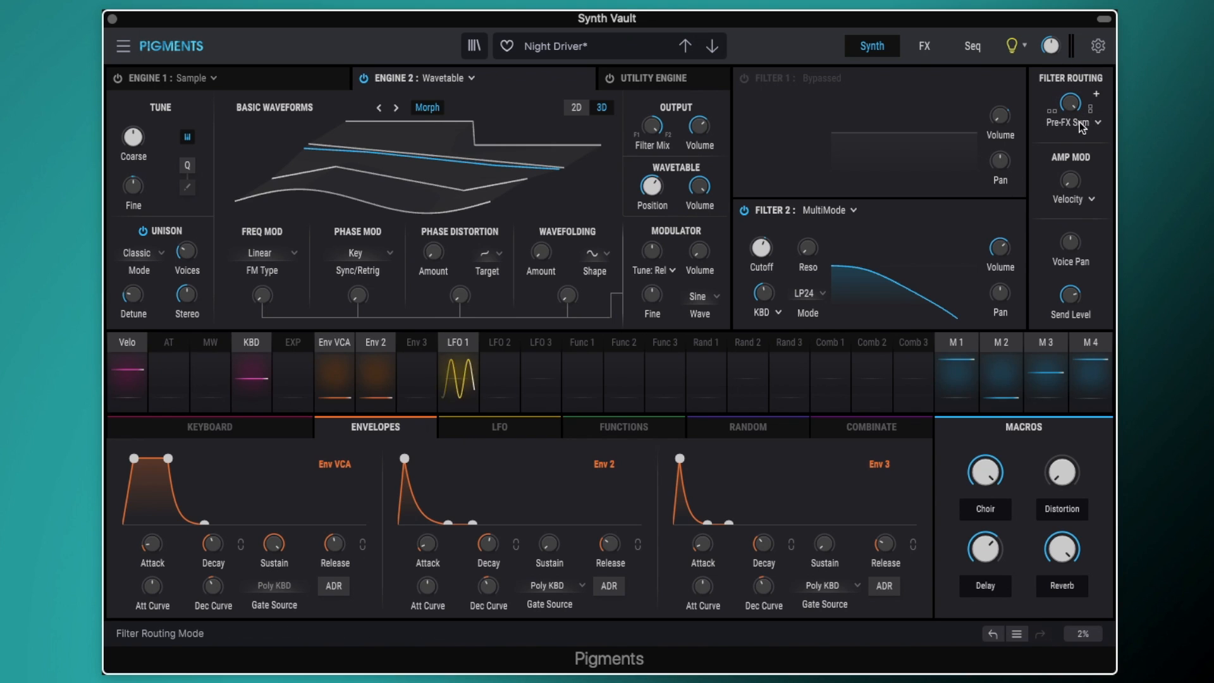
Step: Turn off Engine 2 and turn on Engine 1 to isolate the sample layer
mouse_move(1072, 102)
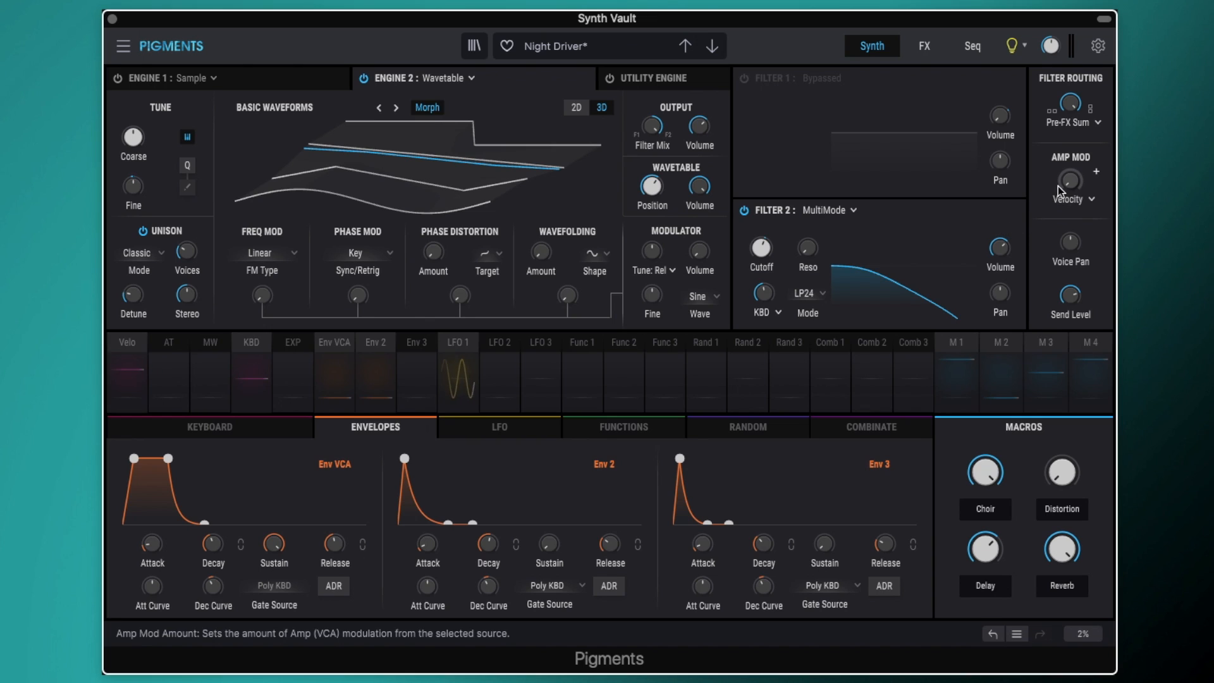
mouse_move(1072, 181)
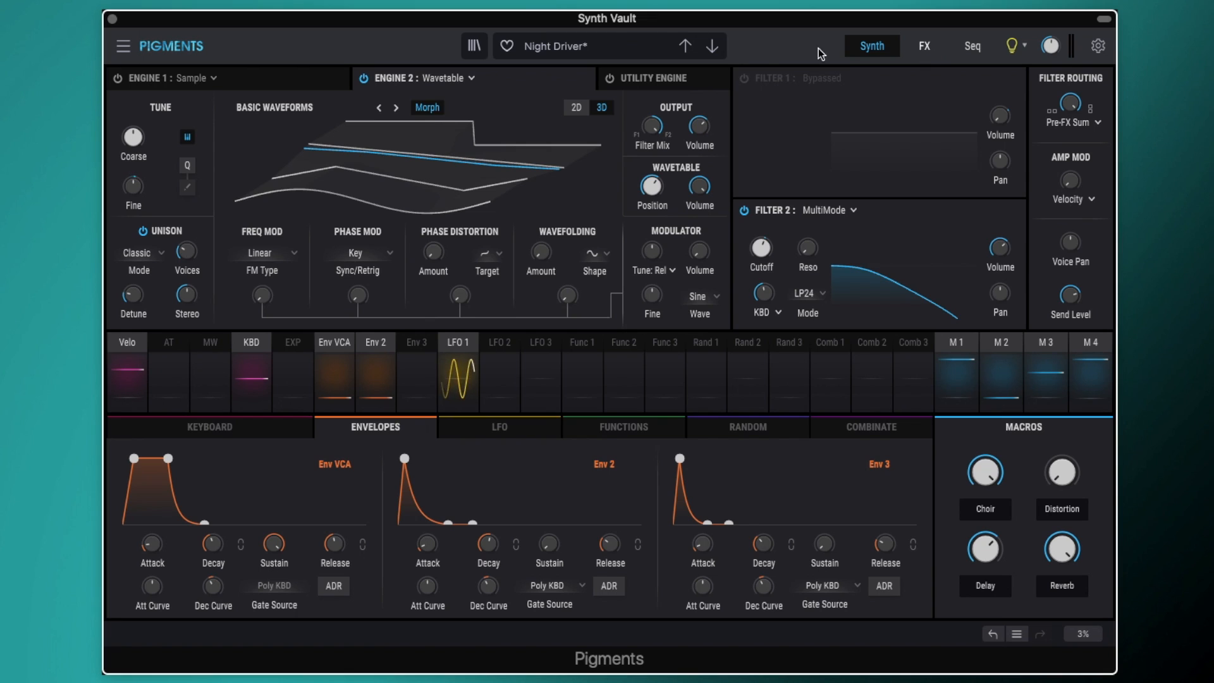
click(363, 77)
click(330, 77)
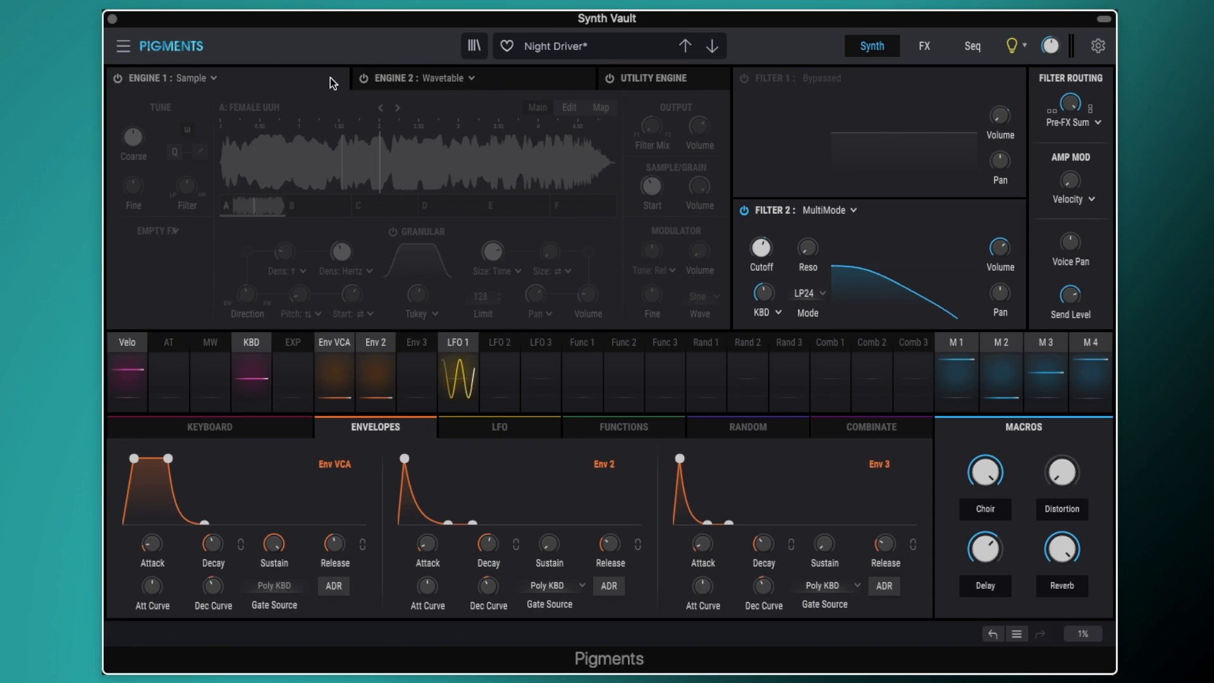
click(119, 78)
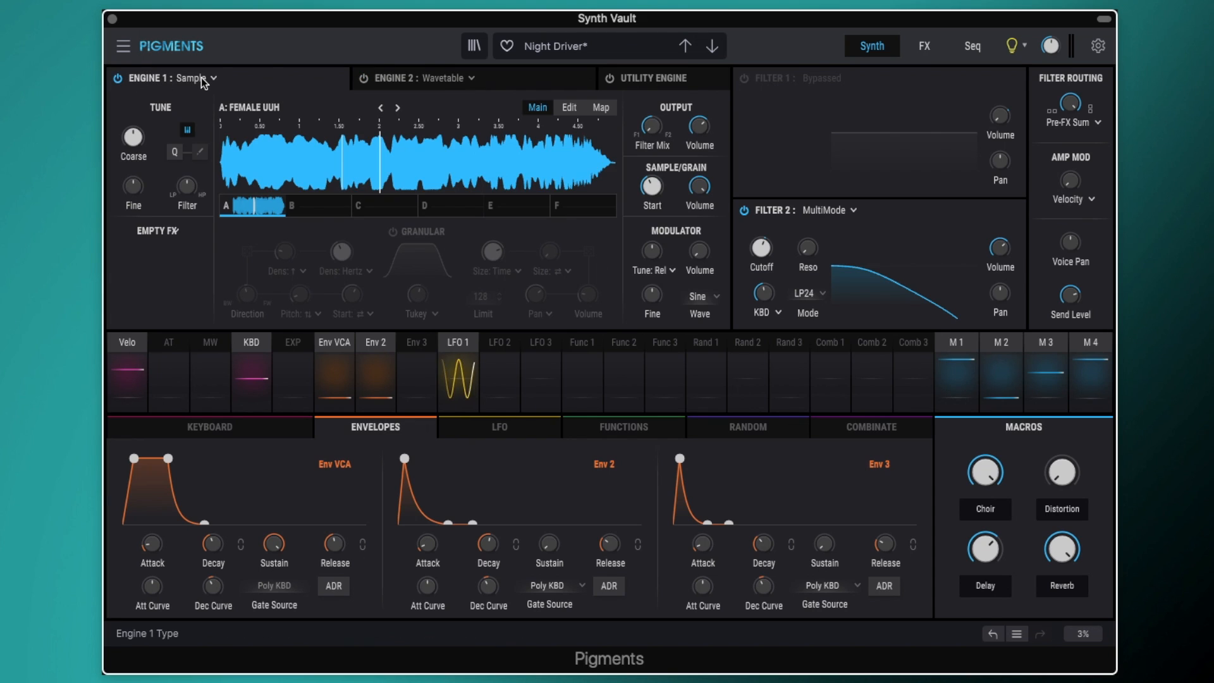
Step: Browse the Engine 1 sample library to the Vocal category, and close it keeping the Female Uuh sample
click(242, 105)
scroll(260, 168, down, 4)
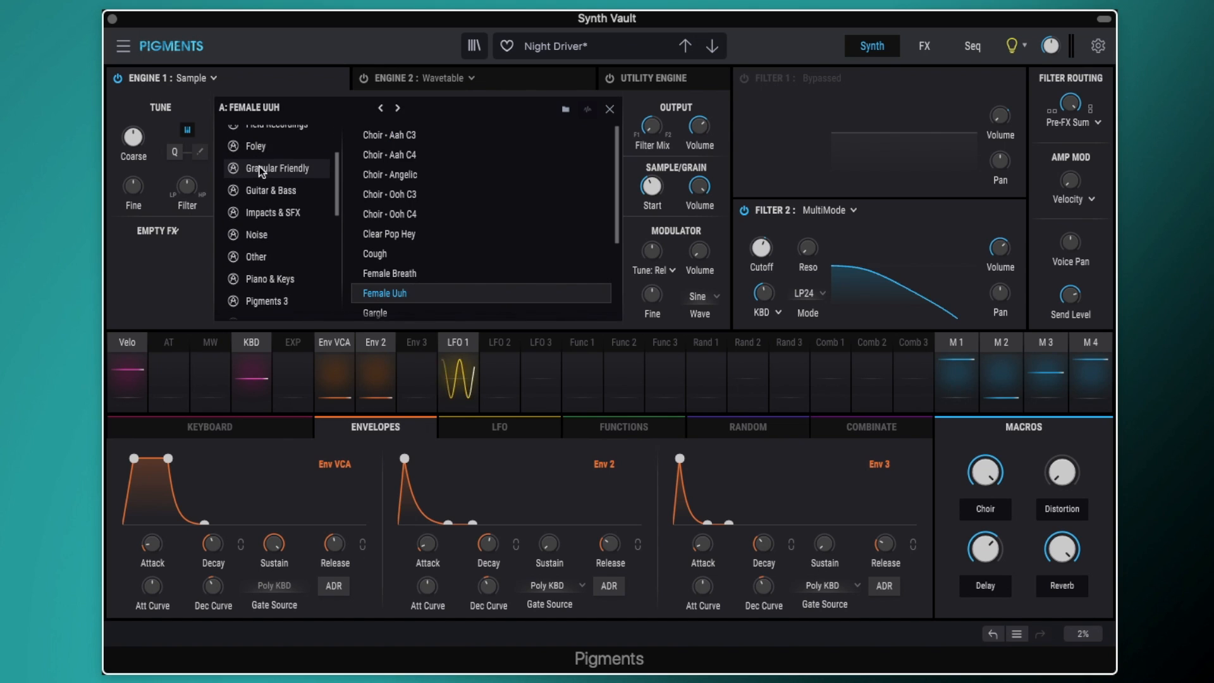
scroll(260, 165, down, 5)
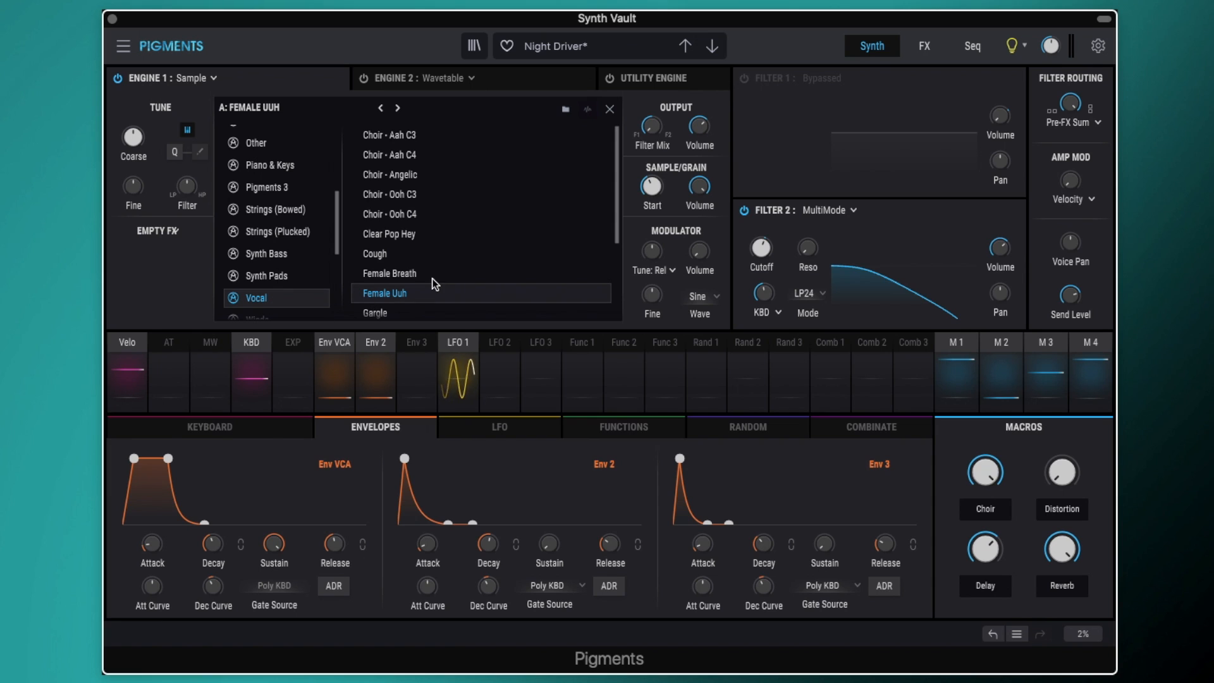
click(610, 109)
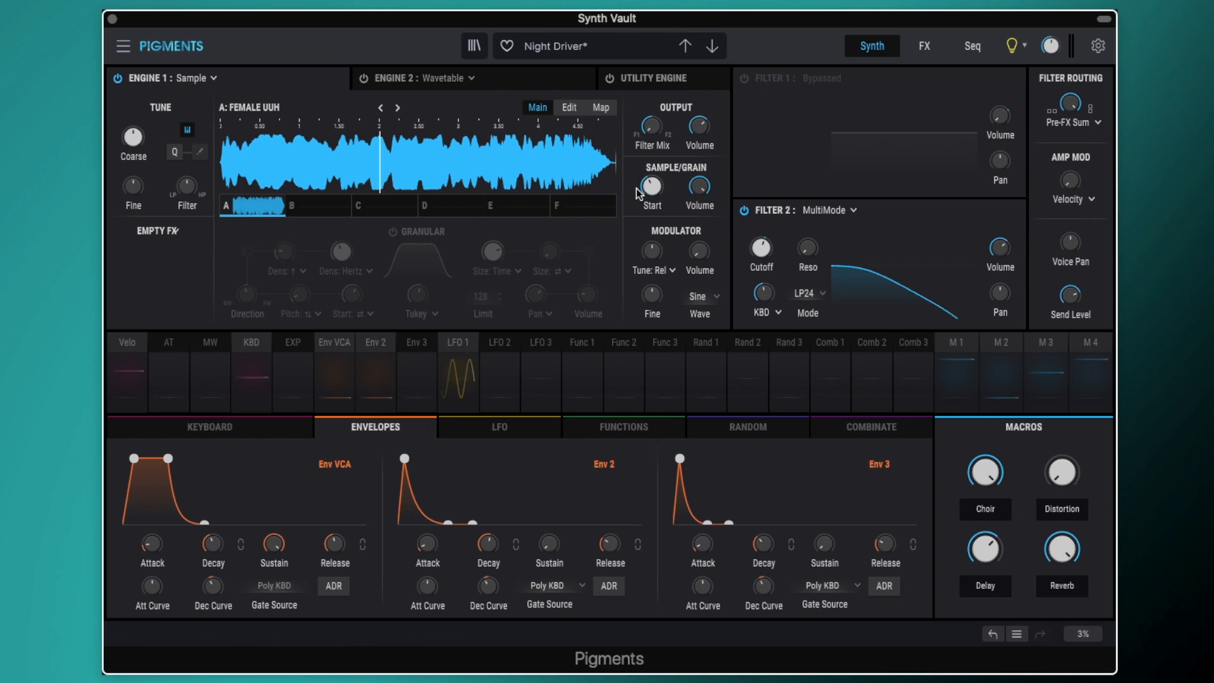
Step: Nudge the start position of Engine 1's sample slightly forward
mouse_move(655, 191)
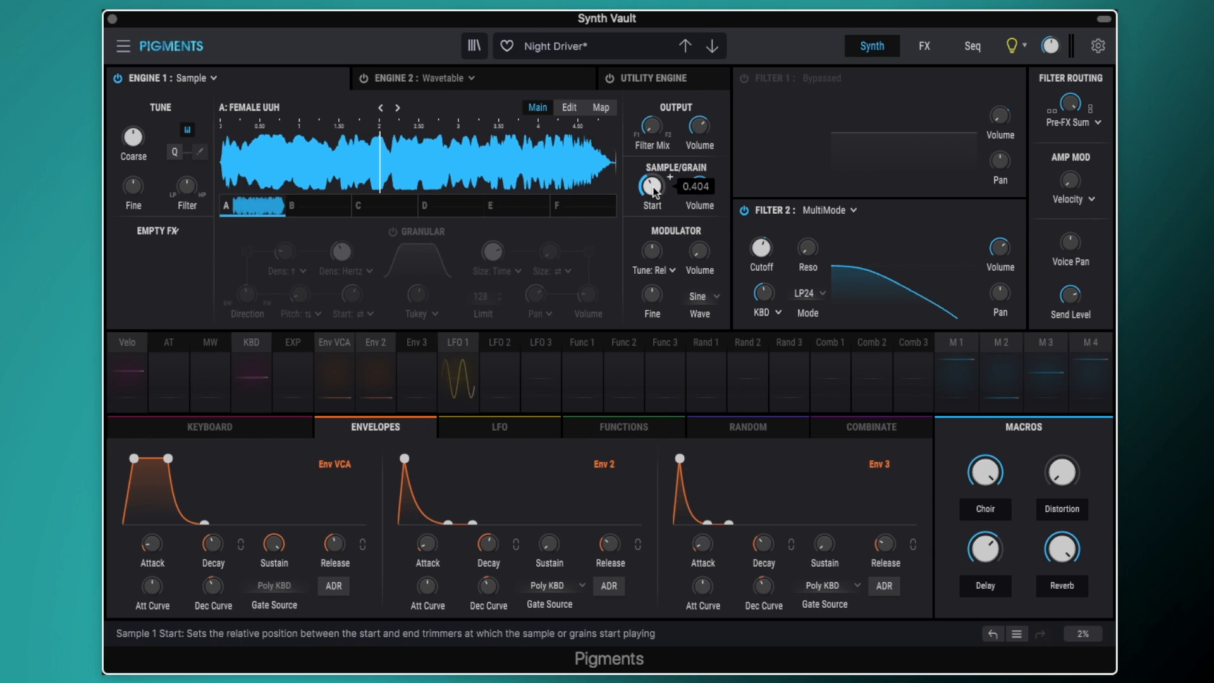
mouse_move(654, 191)
mouse_down()
mouse_move(655, 228)
mouse_move(654, 175)
mouse_move(652, 187)
mouse_up()
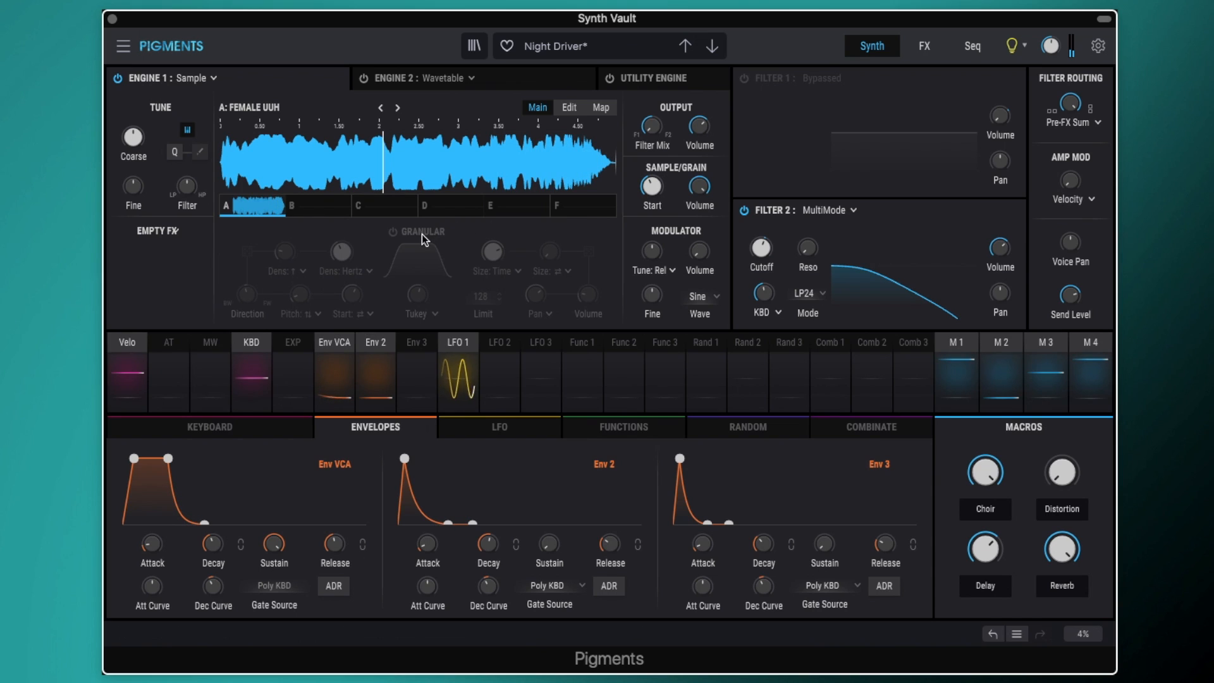
Step: Turn on Granular for Engine 1's sample and check its random density dispersion options, leaving Denser selected
click(394, 233)
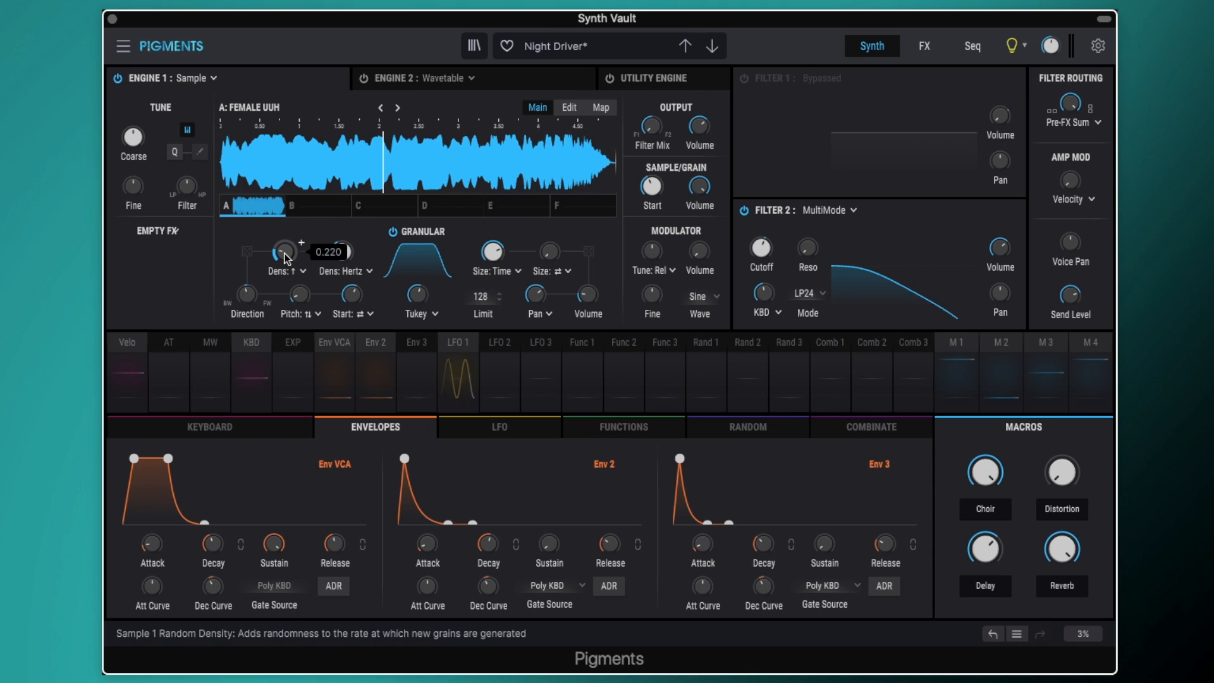
click(301, 270)
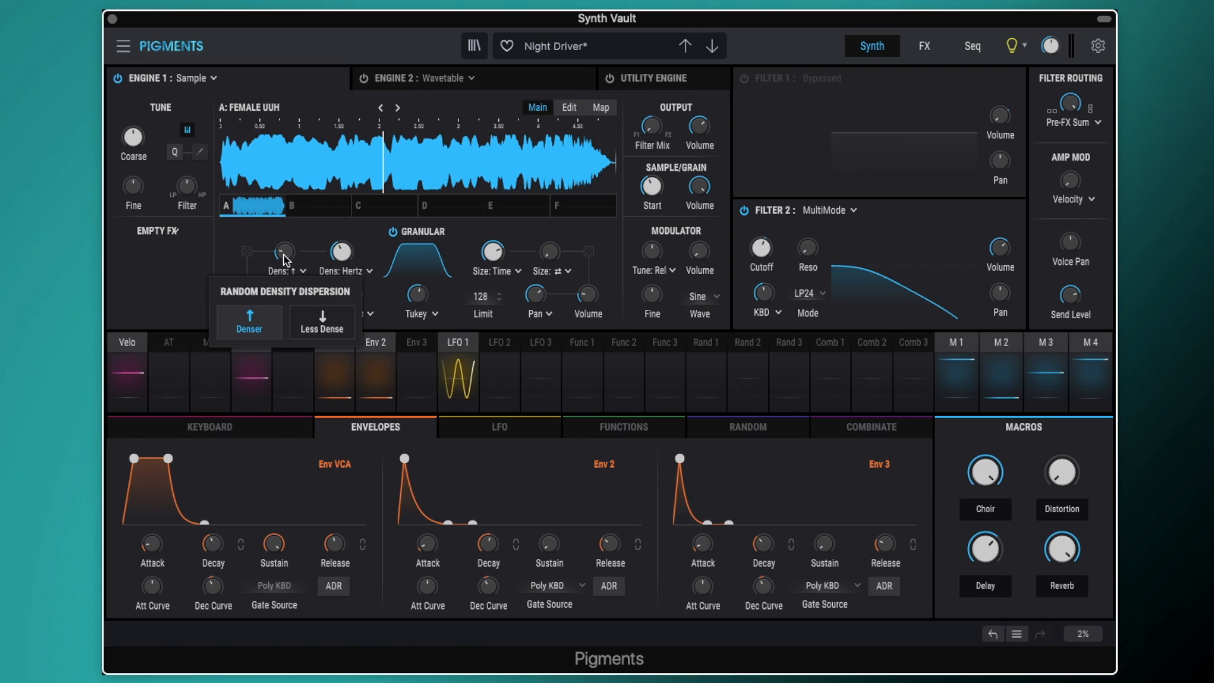
click(282, 256)
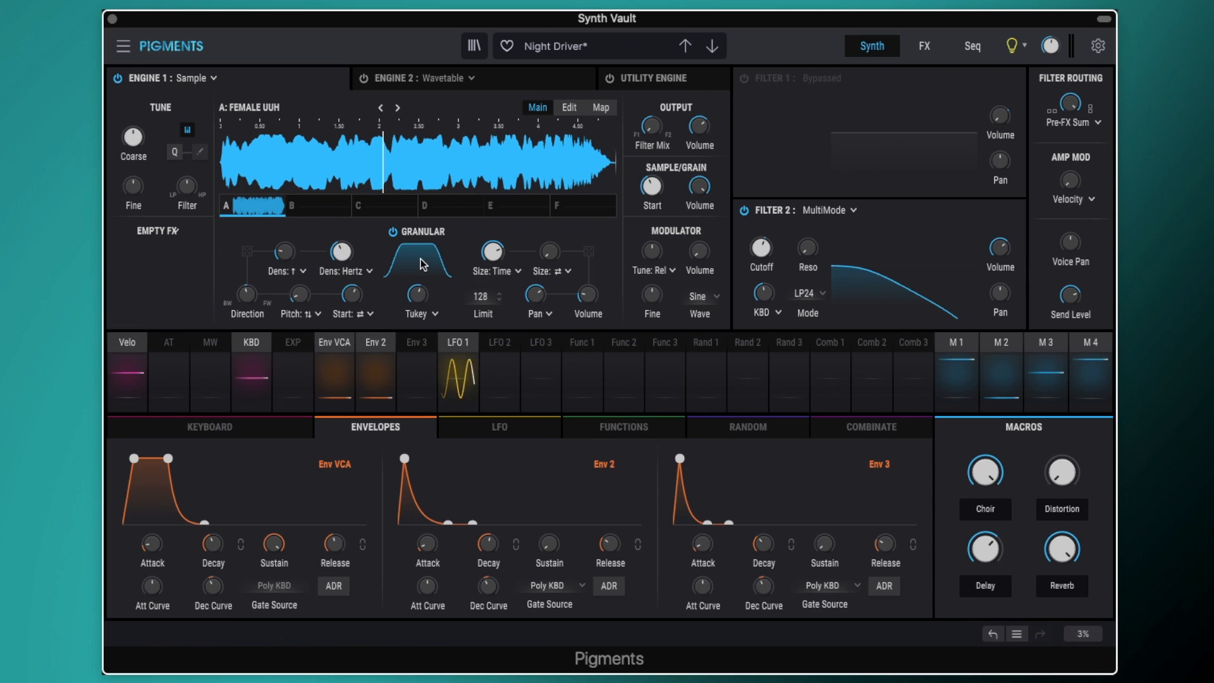
Step: Examine the granular envelope shape, grain size, random size, random volume and random pan settings
mouse_move(419, 299)
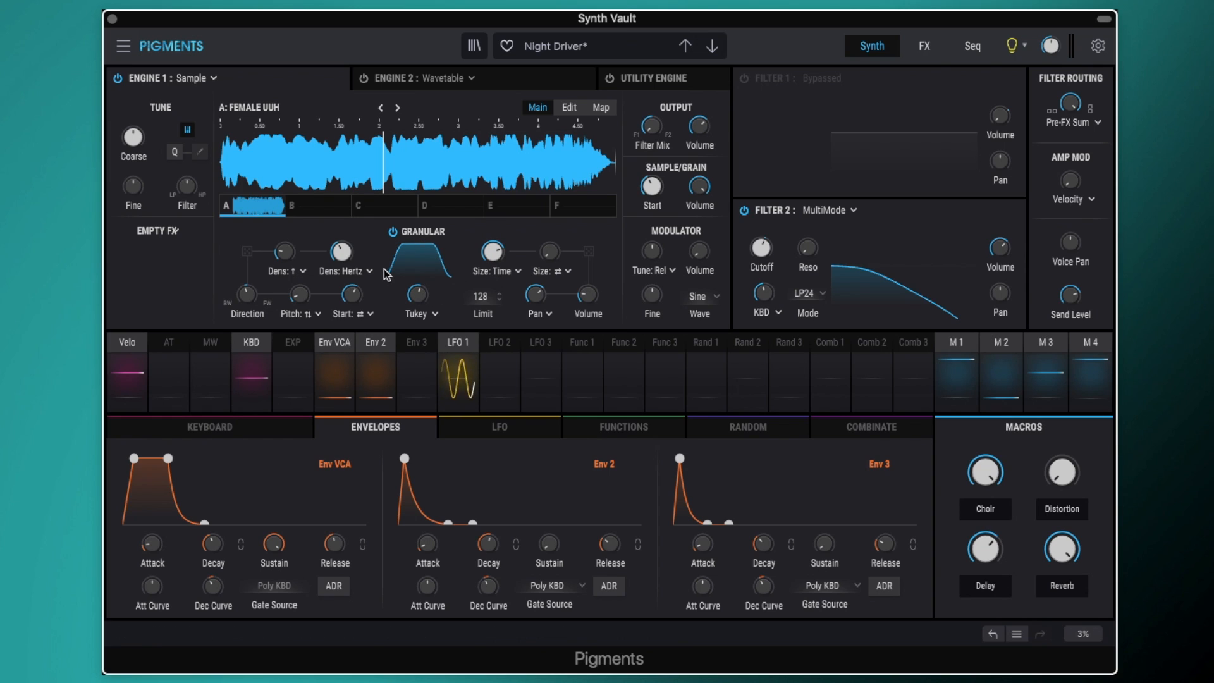
mouse_move(495, 261)
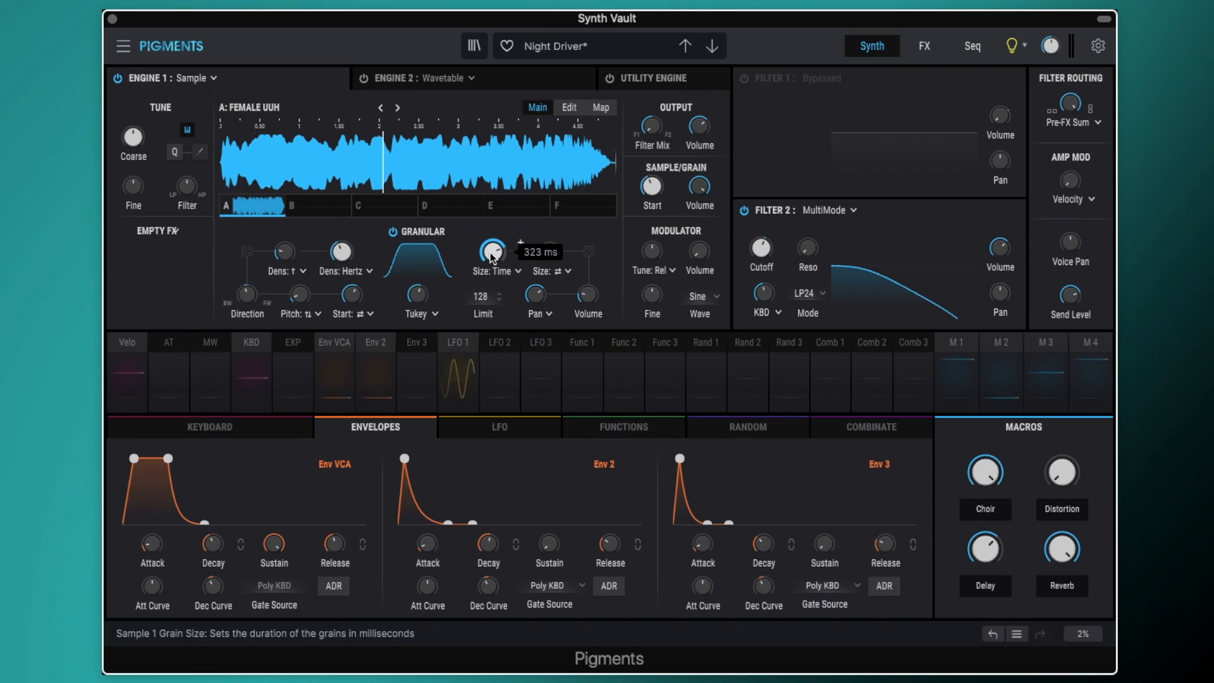
mouse_move(548, 255)
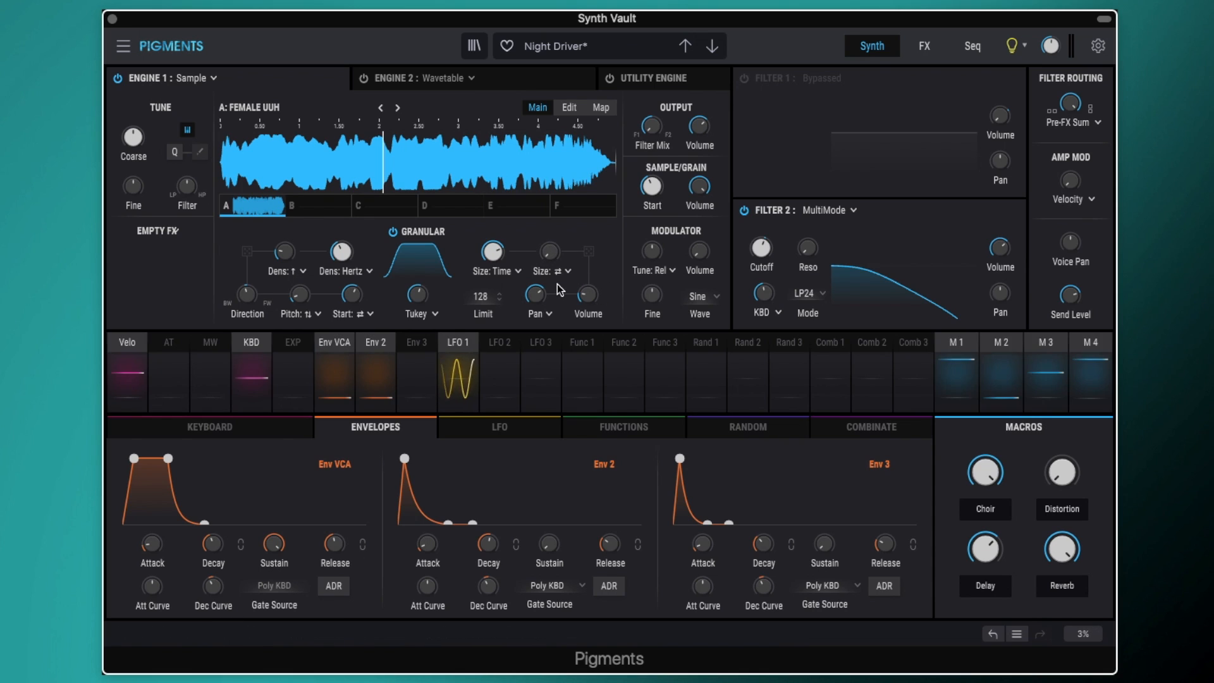
mouse_move(589, 301)
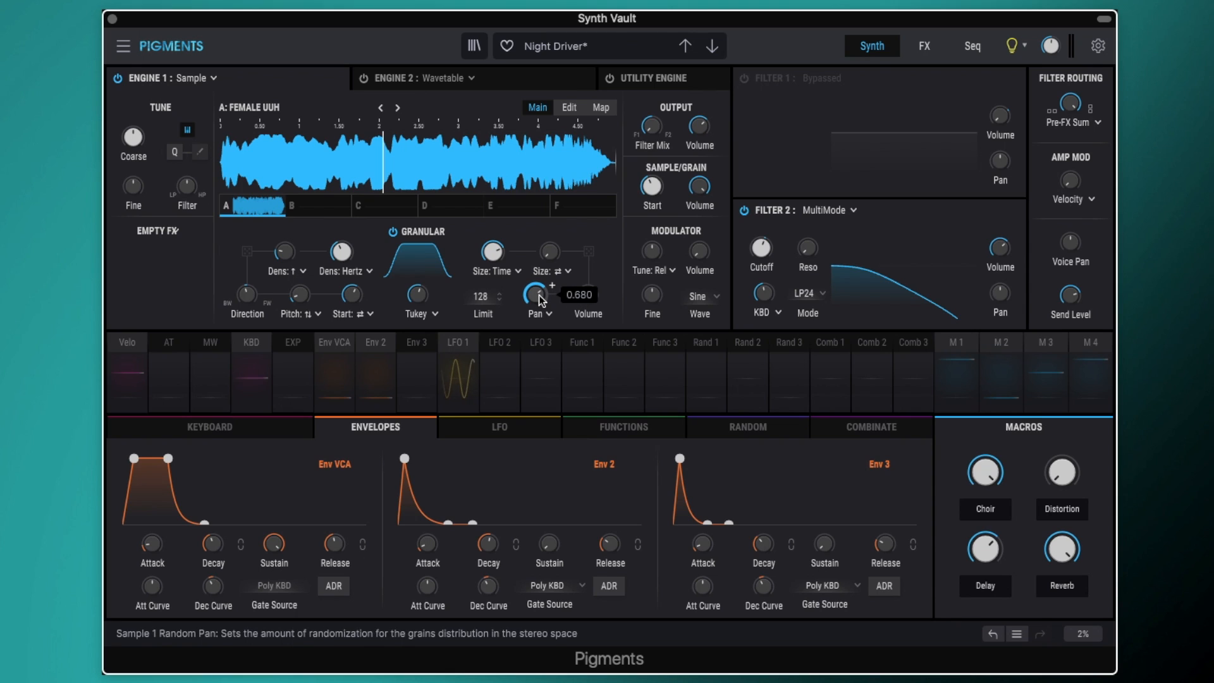
click(549, 314)
click(550, 316)
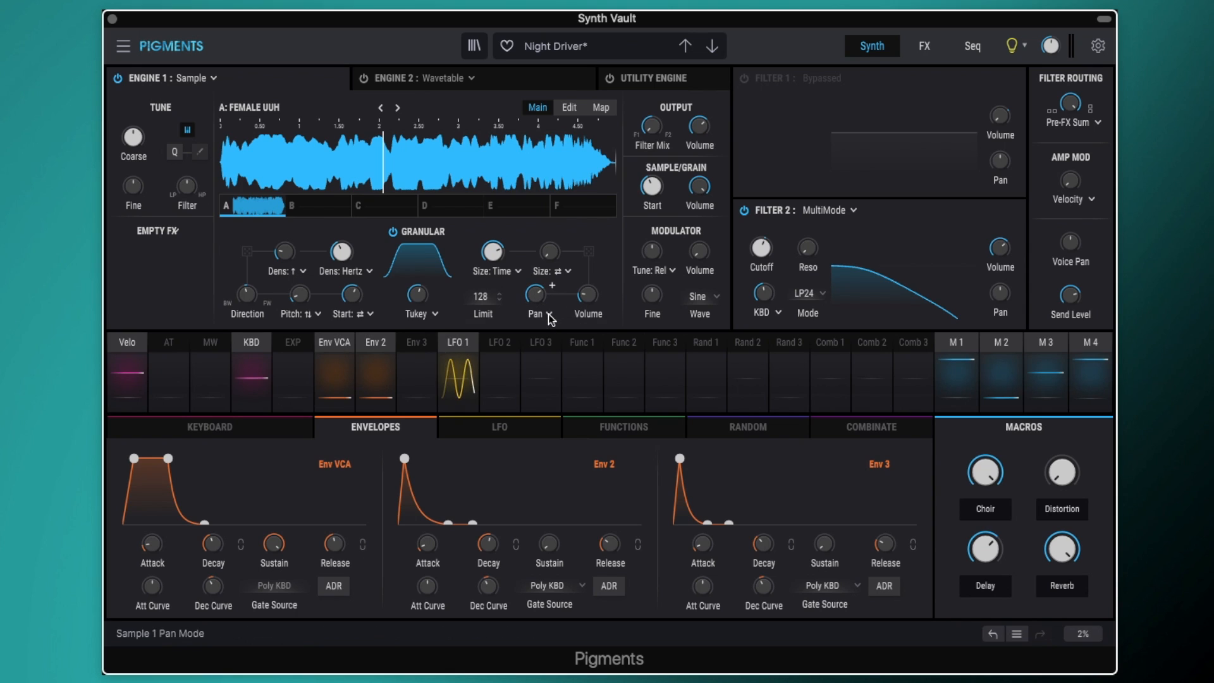
click(550, 316)
click(553, 318)
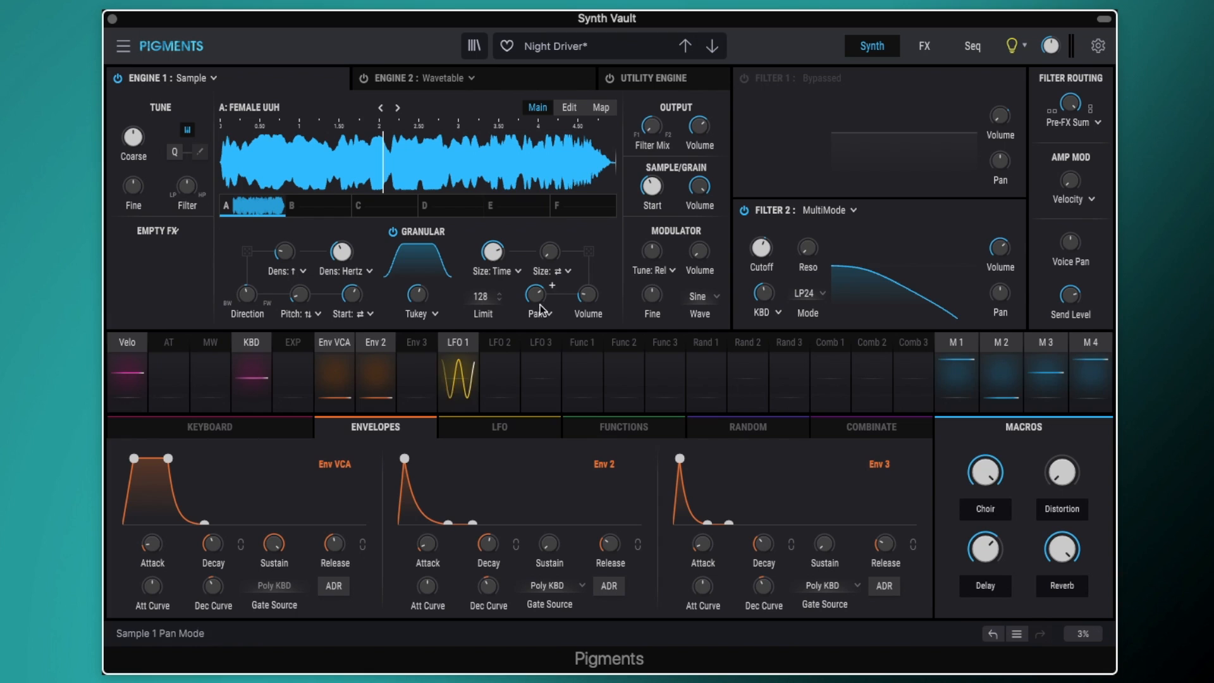
mouse_move(530, 298)
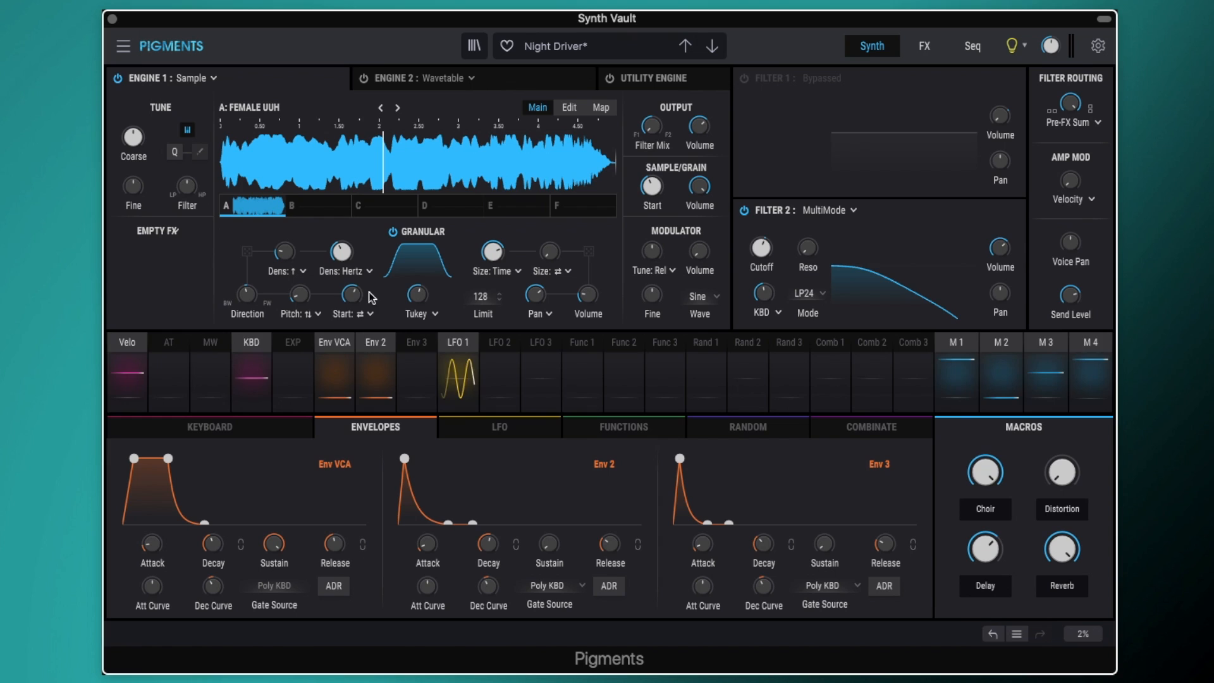
Step: Examine Engine 1's sample start, random start dispersion, random pitch and grain direction settings
mouse_move(352, 299)
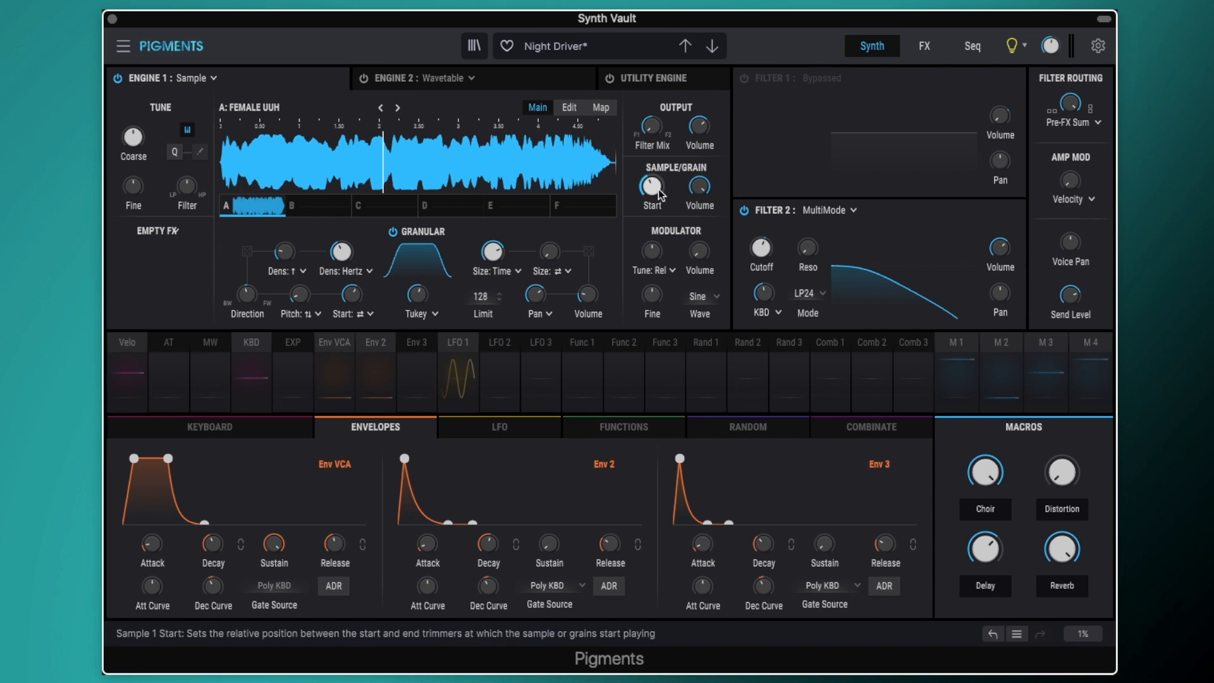
mouse_move(649, 189)
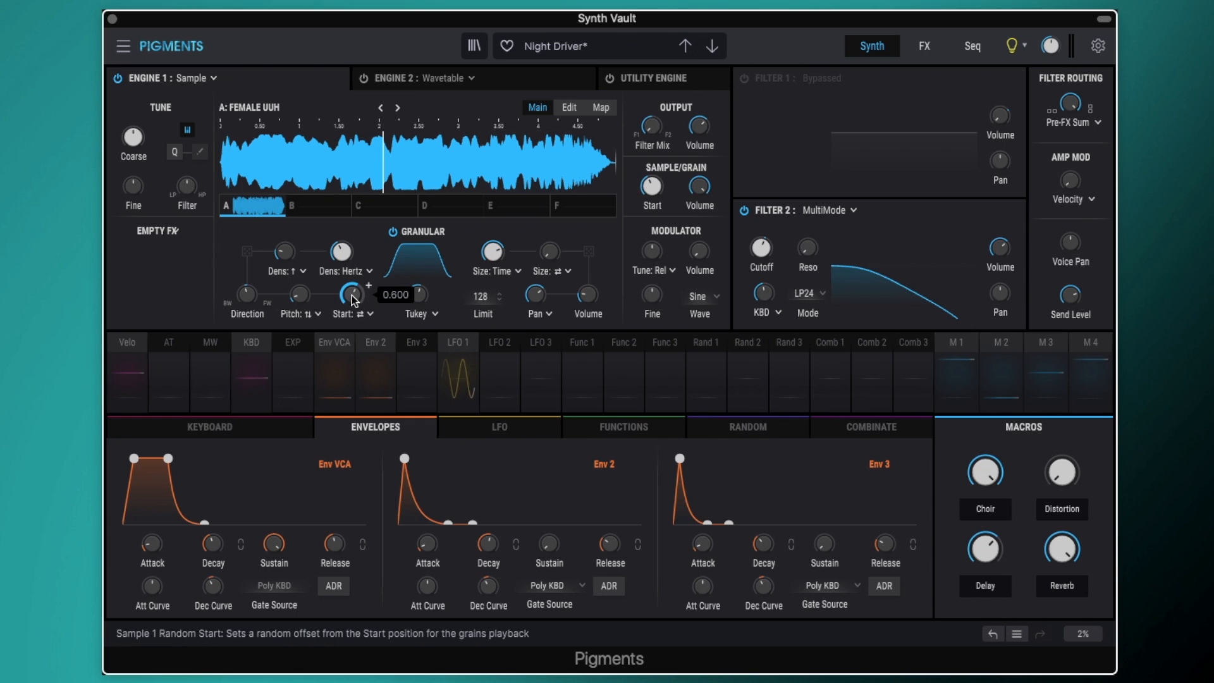
click(369, 314)
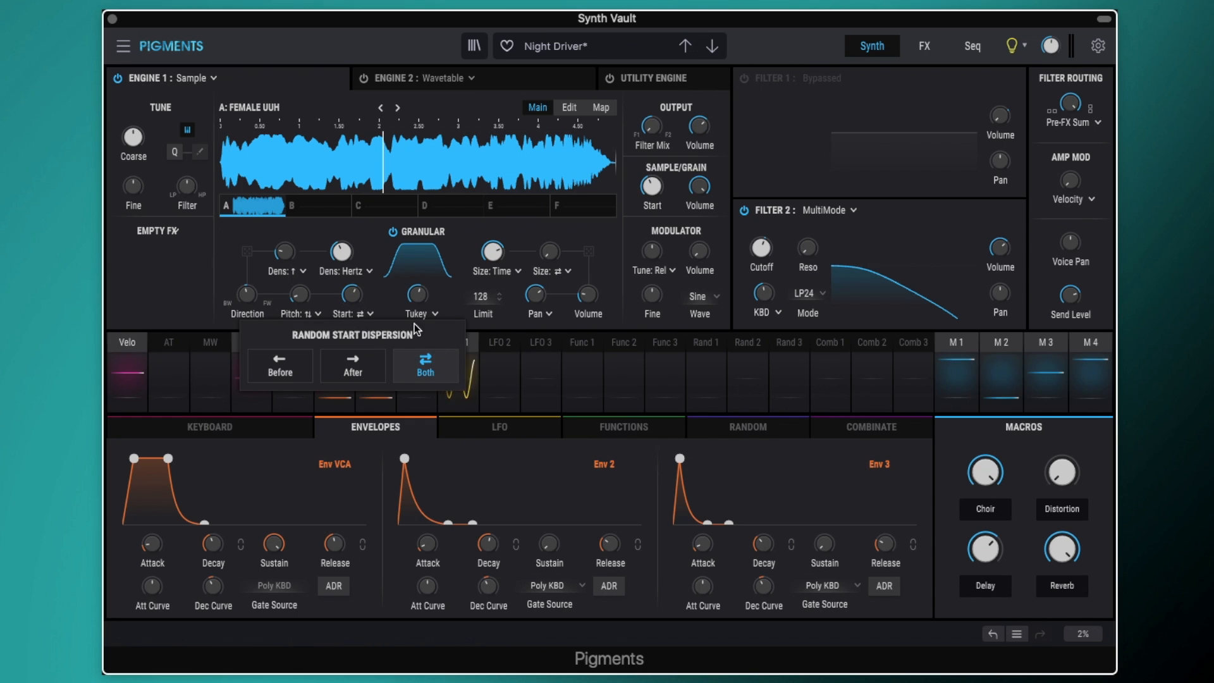
click(383, 297)
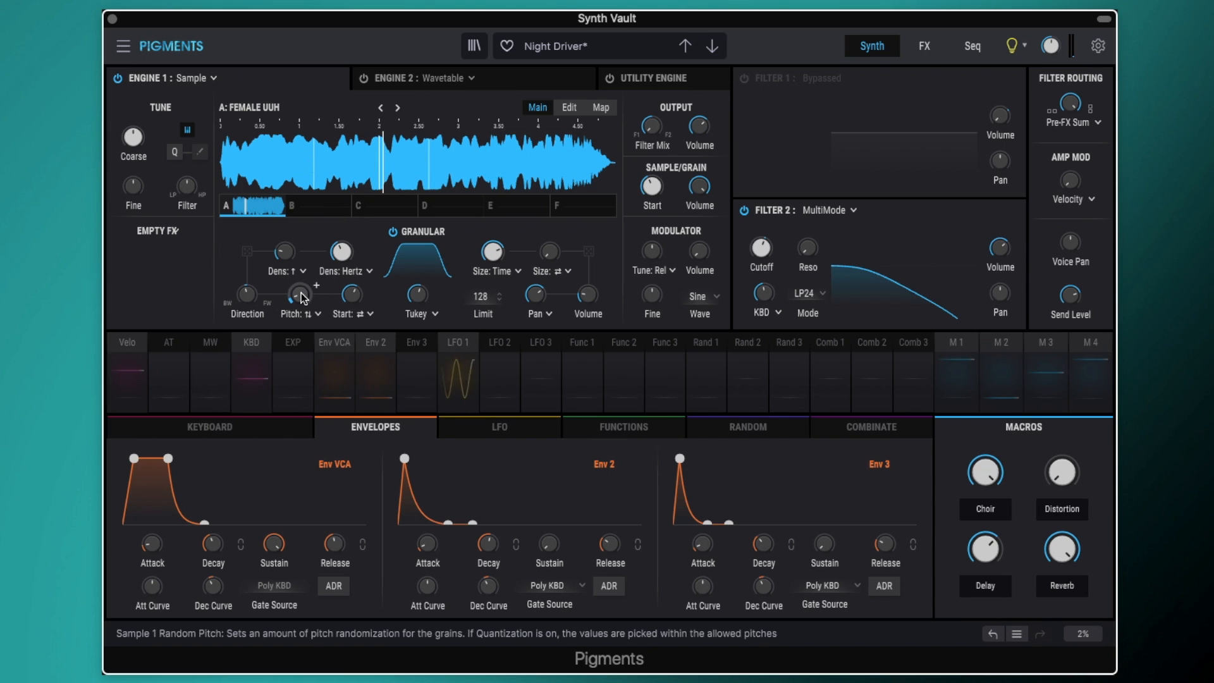
mouse_move(301, 300)
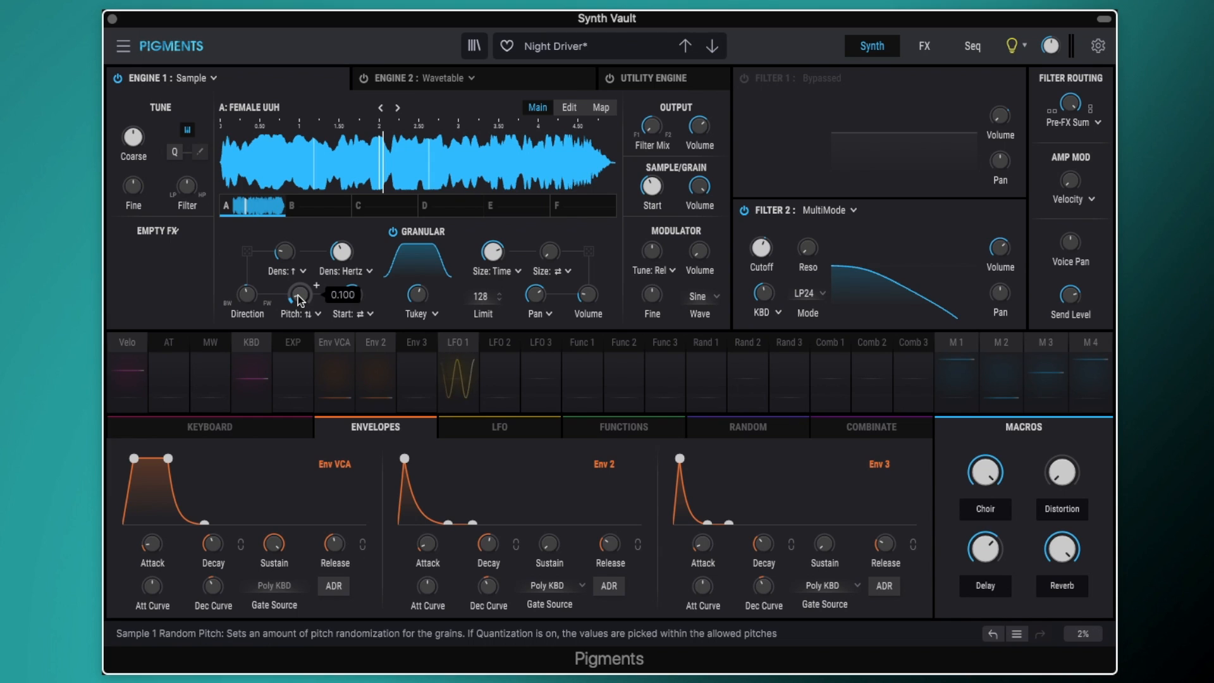
mouse_move(243, 301)
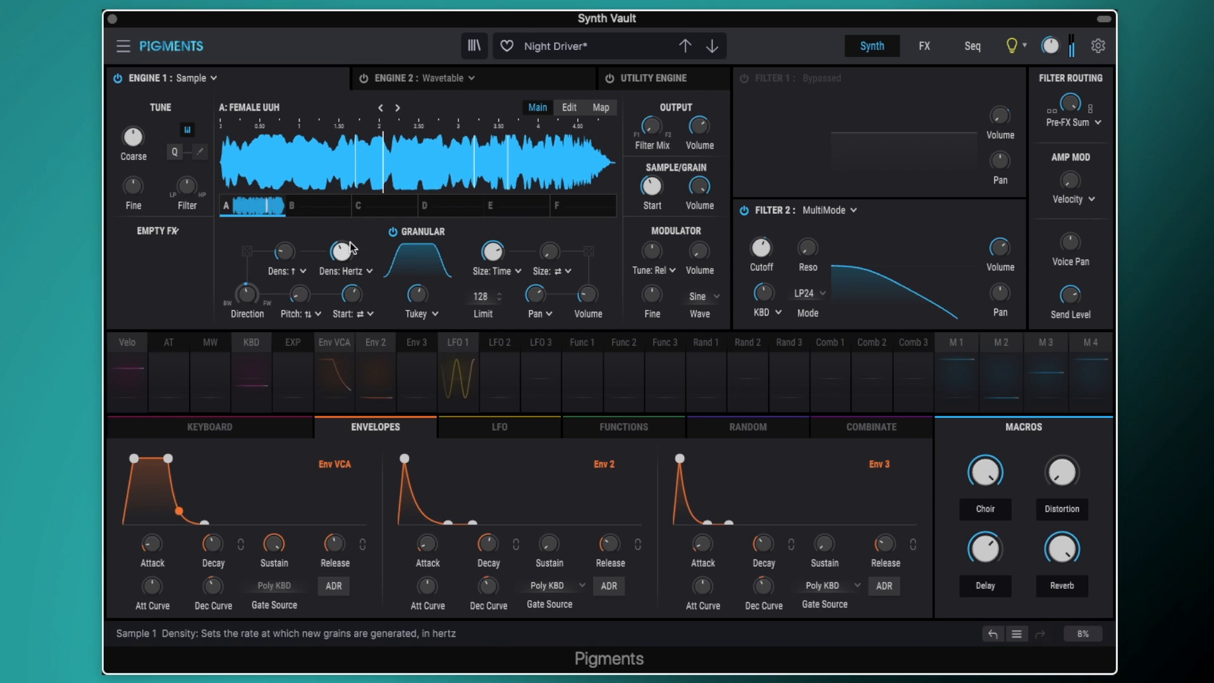
Step: Bypass Granular on Engine 1 and reactivate it to compare the sample with and without grains
click(393, 233)
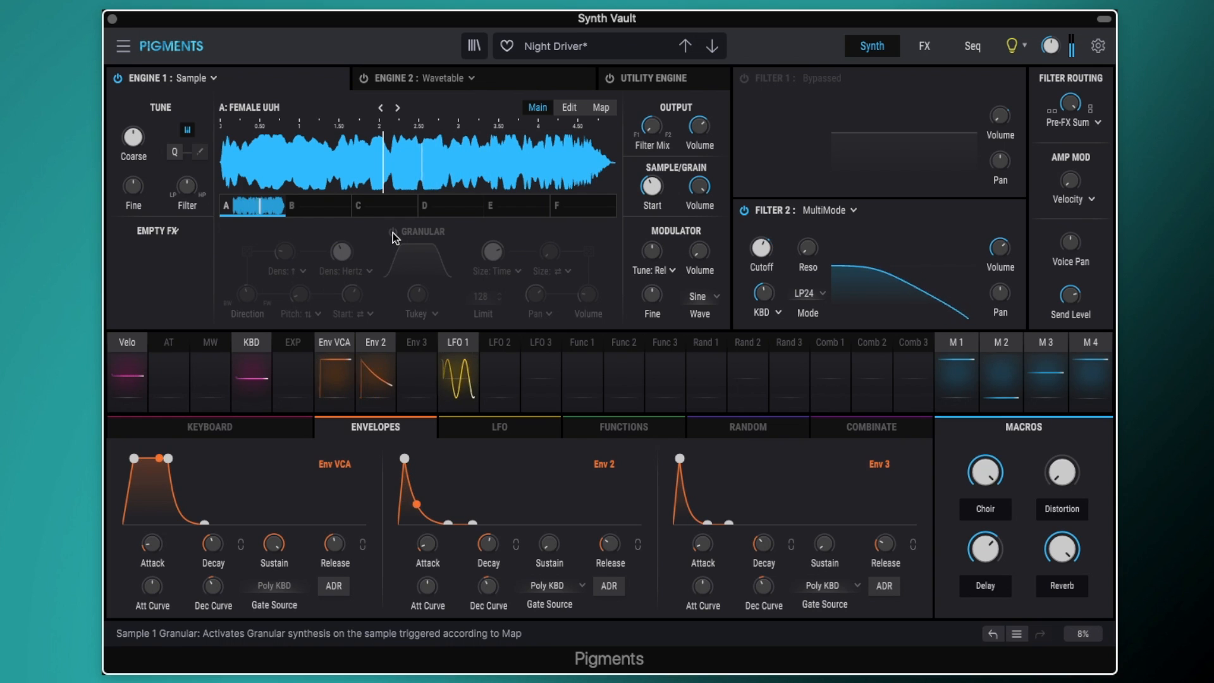
click(393, 232)
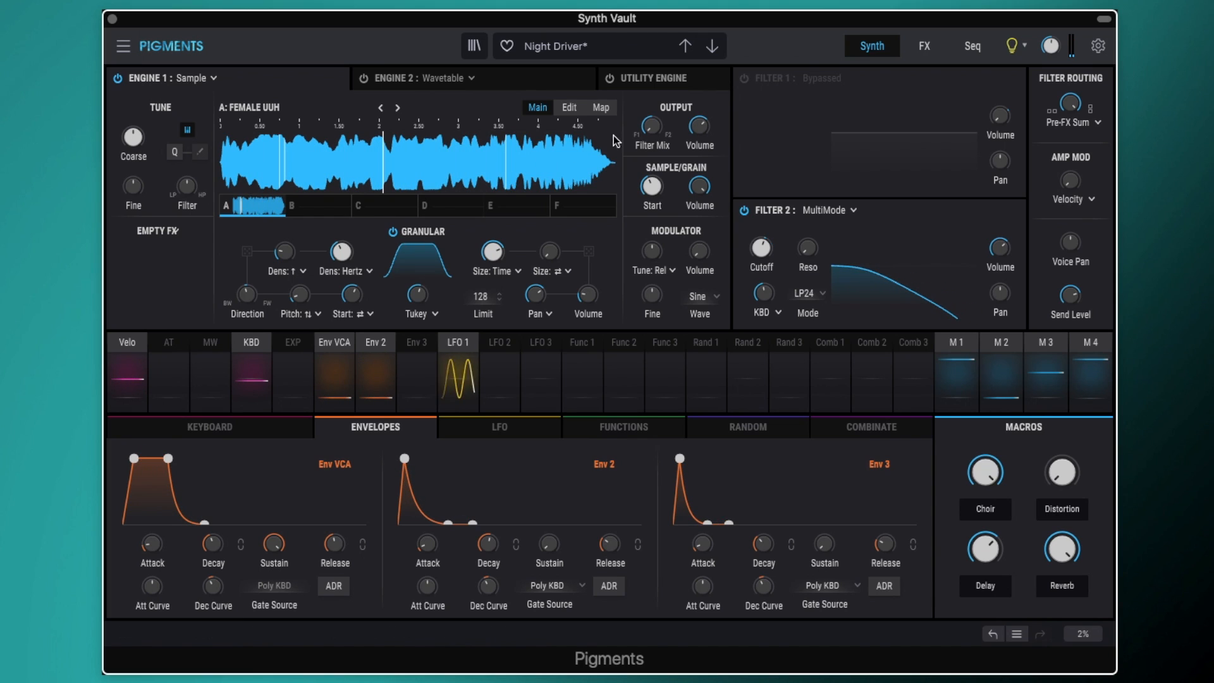
Step: Check Engine 1's filter mix, then turn on Filter 1 and check its cutoff, resonance and keyboard tracking
mouse_move(654, 129)
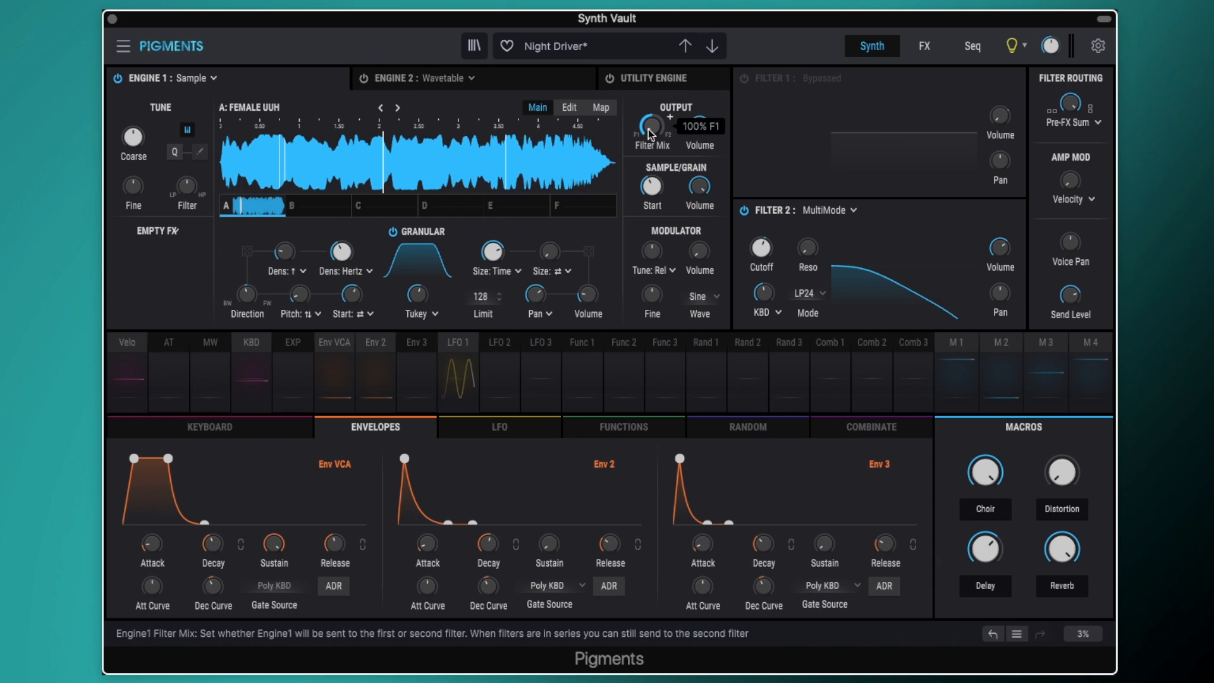
click(745, 80)
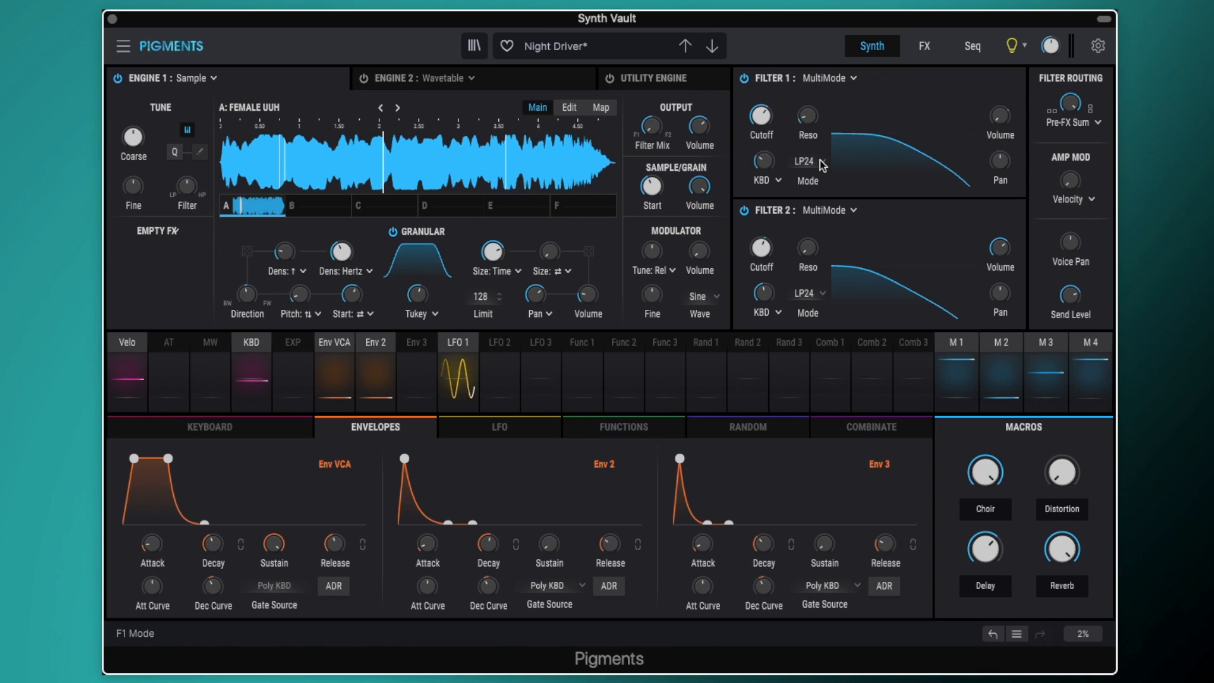
mouse_move(759, 116)
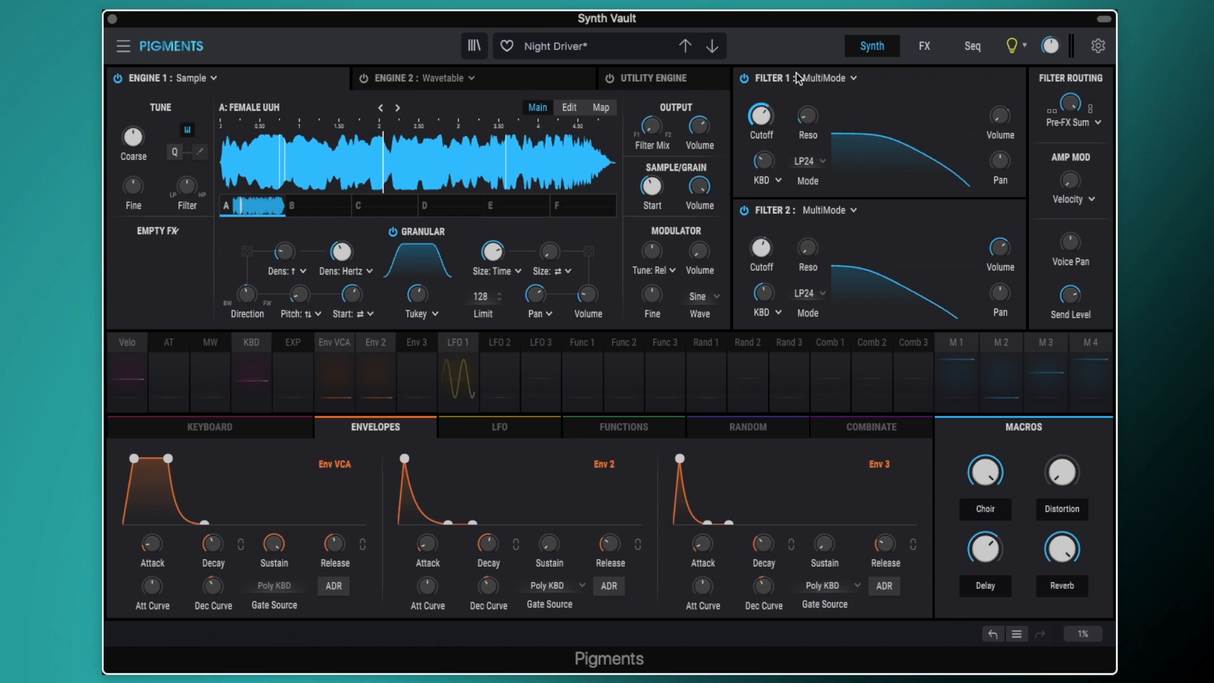
mouse_move(811, 118)
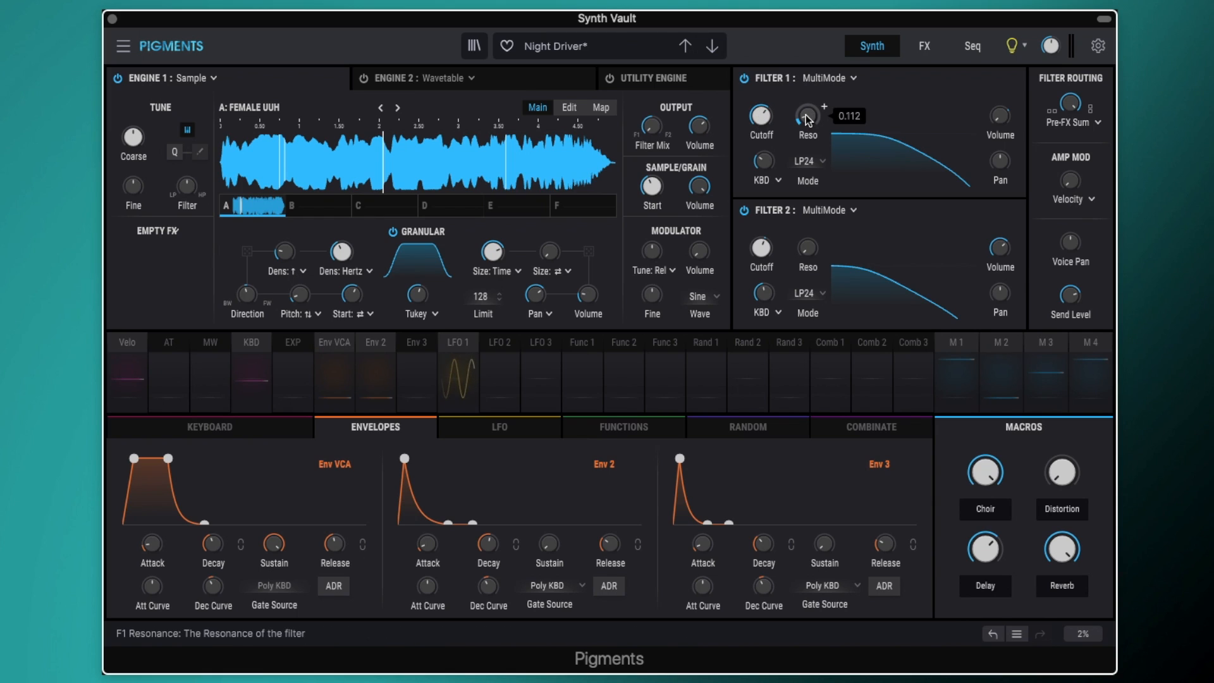
mouse_move(763, 170)
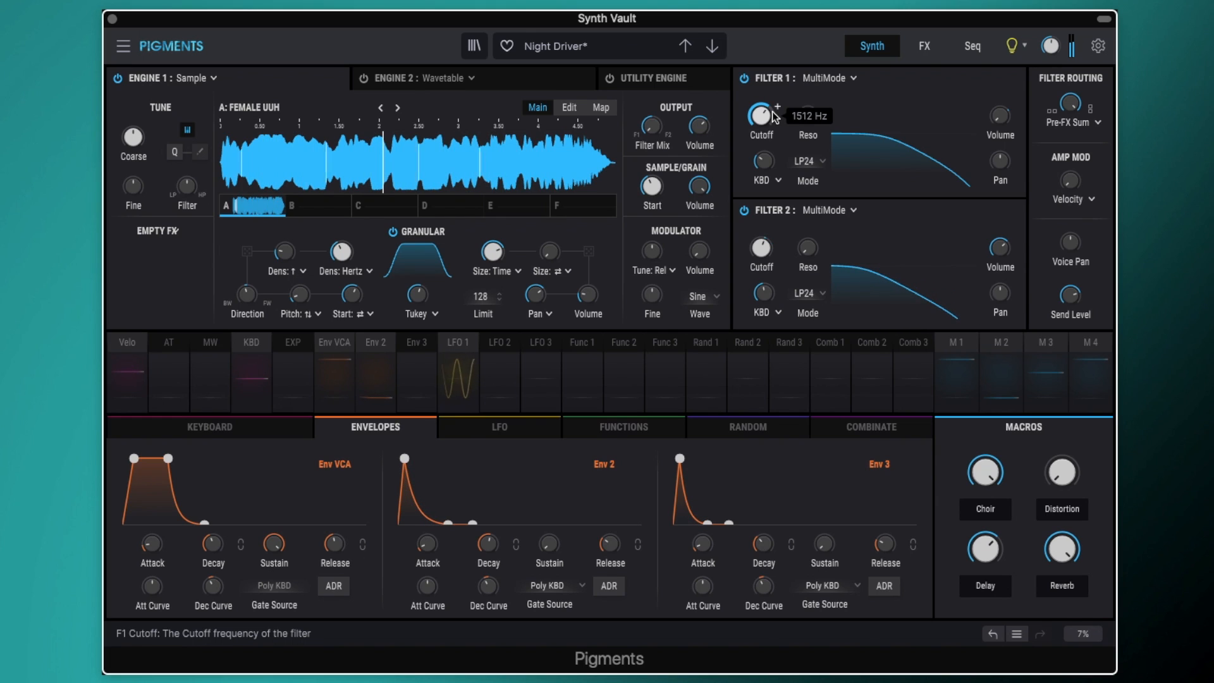
Step: Bypass Filter 1 and reactivate it to compare the filtered and unfiltered vocal layer
click(746, 80)
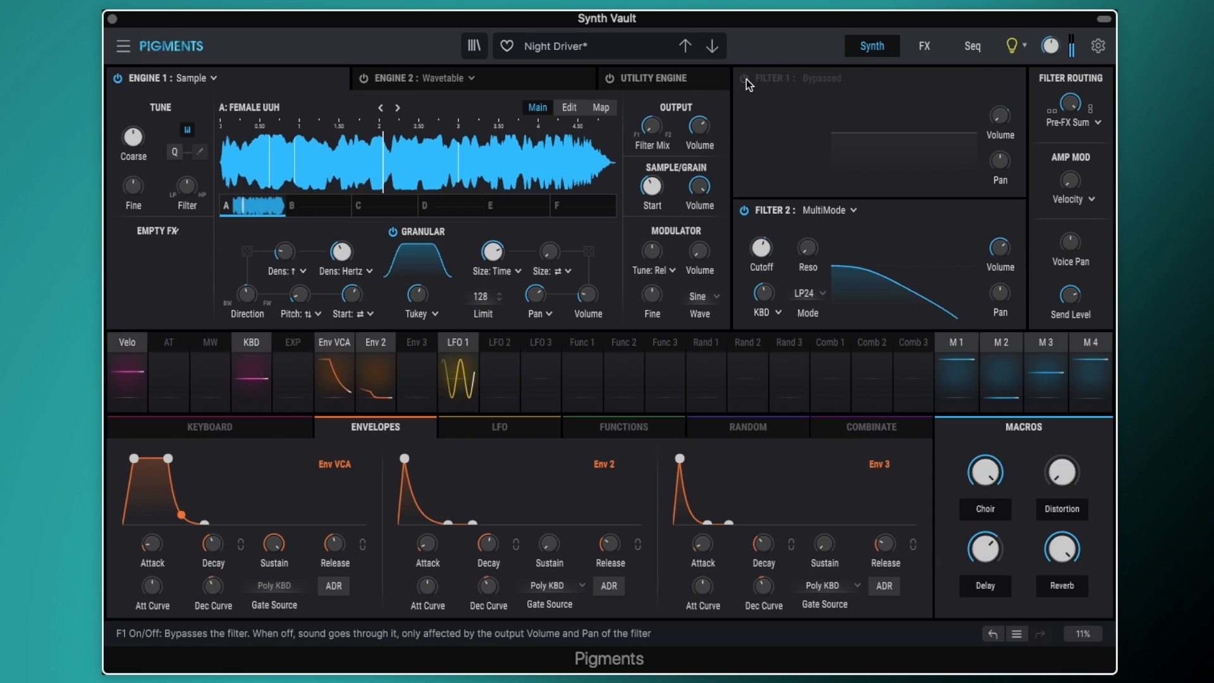
click(746, 81)
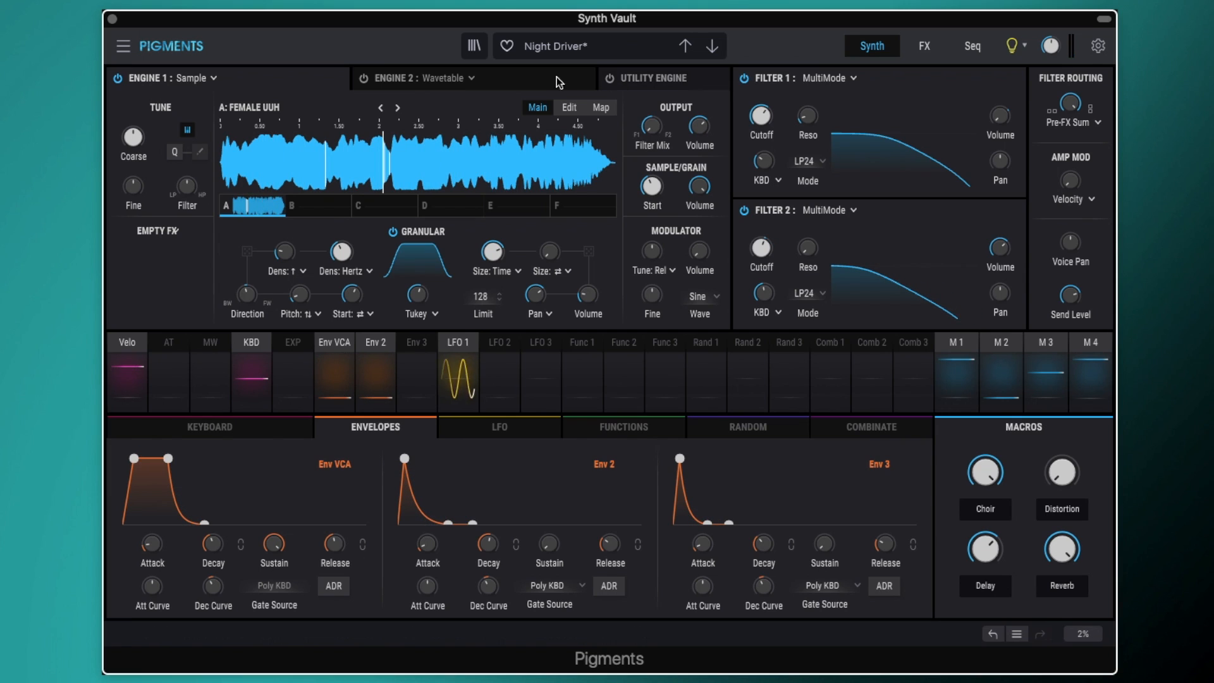
Step: Turn Engine 2 back on to combine both layers, and return to Engine 1's settings
click(522, 79)
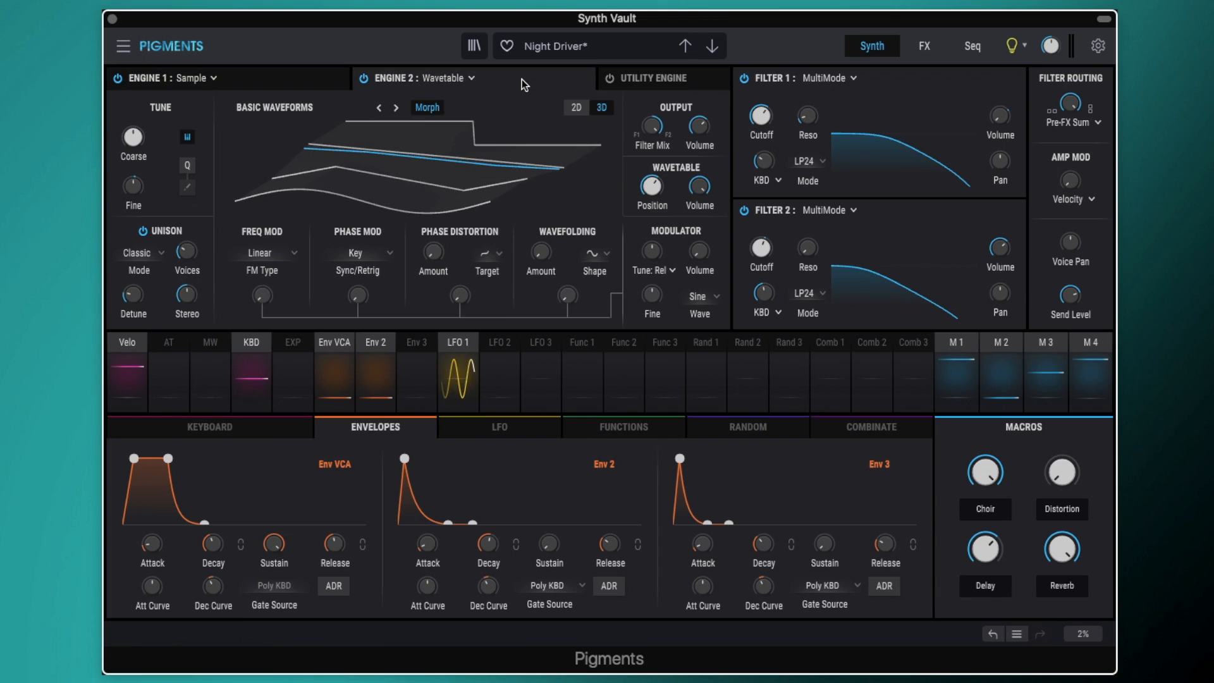
click(317, 76)
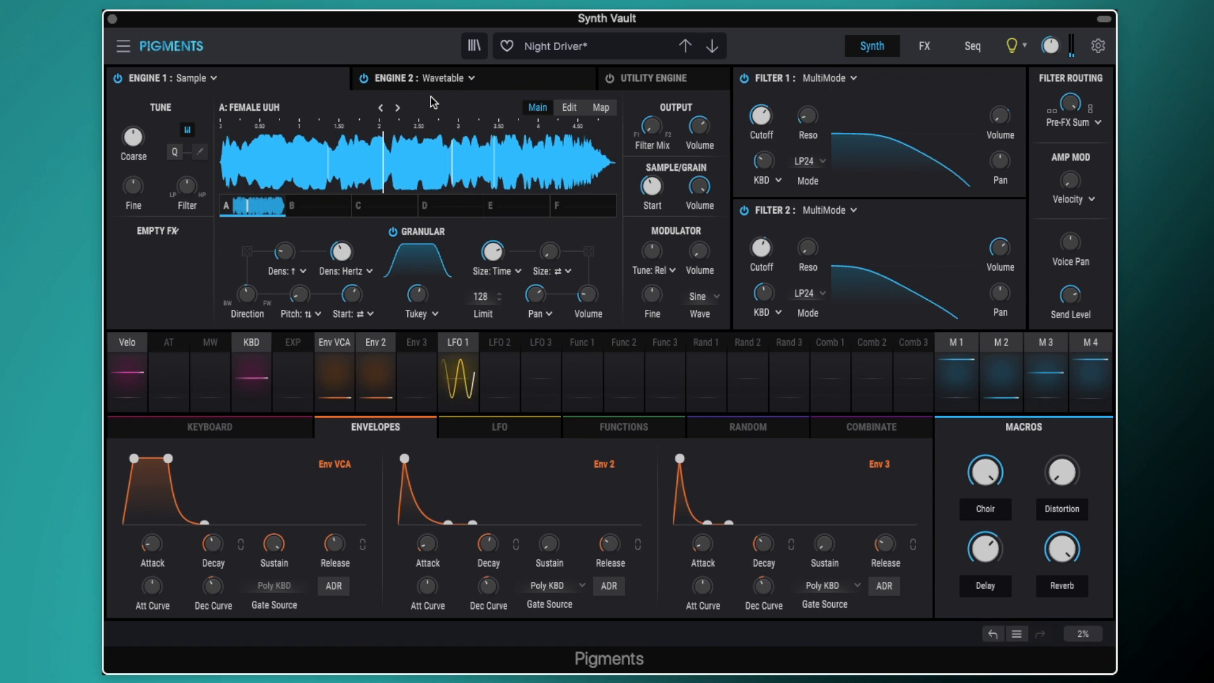
Step: Turn on the Chorus in FX A and check its dry/wet mix, depth, rate and delay
click(925, 51)
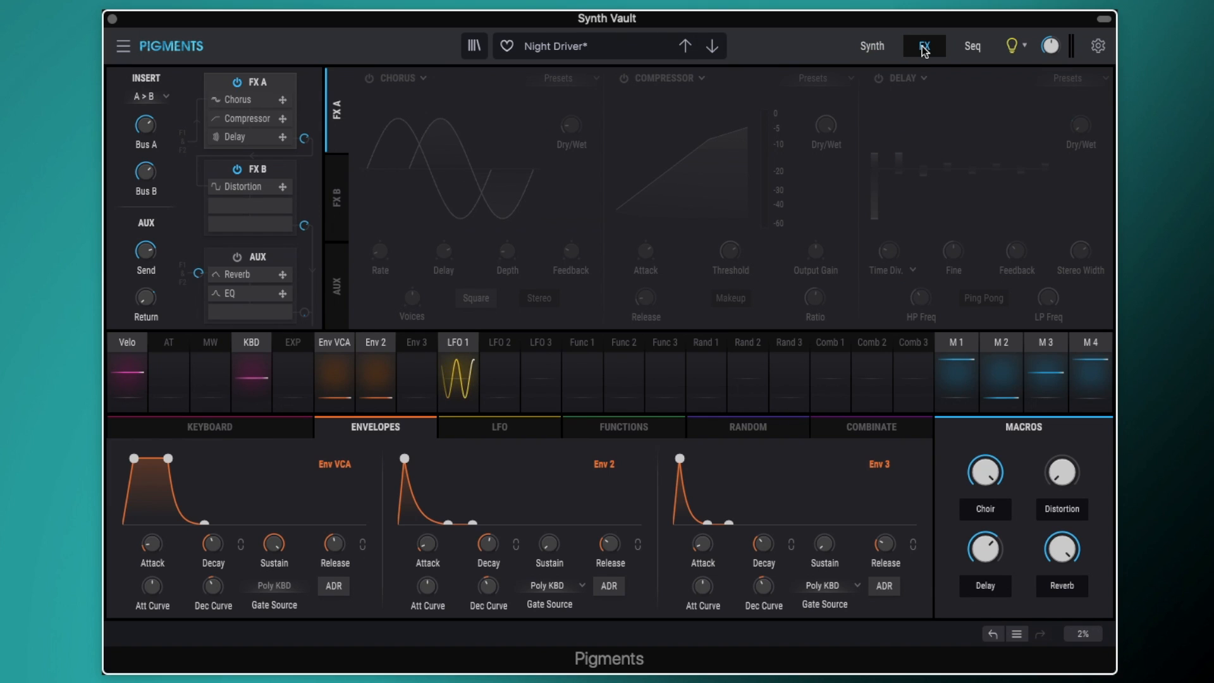
click(873, 51)
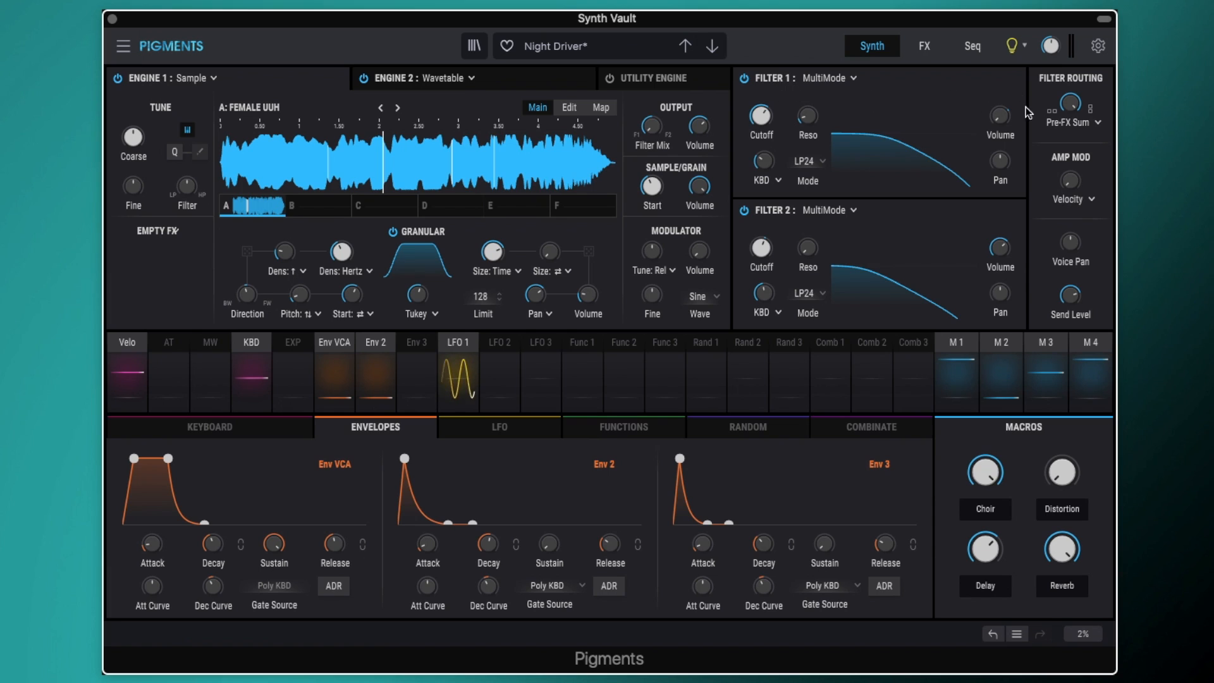
click(931, 50)
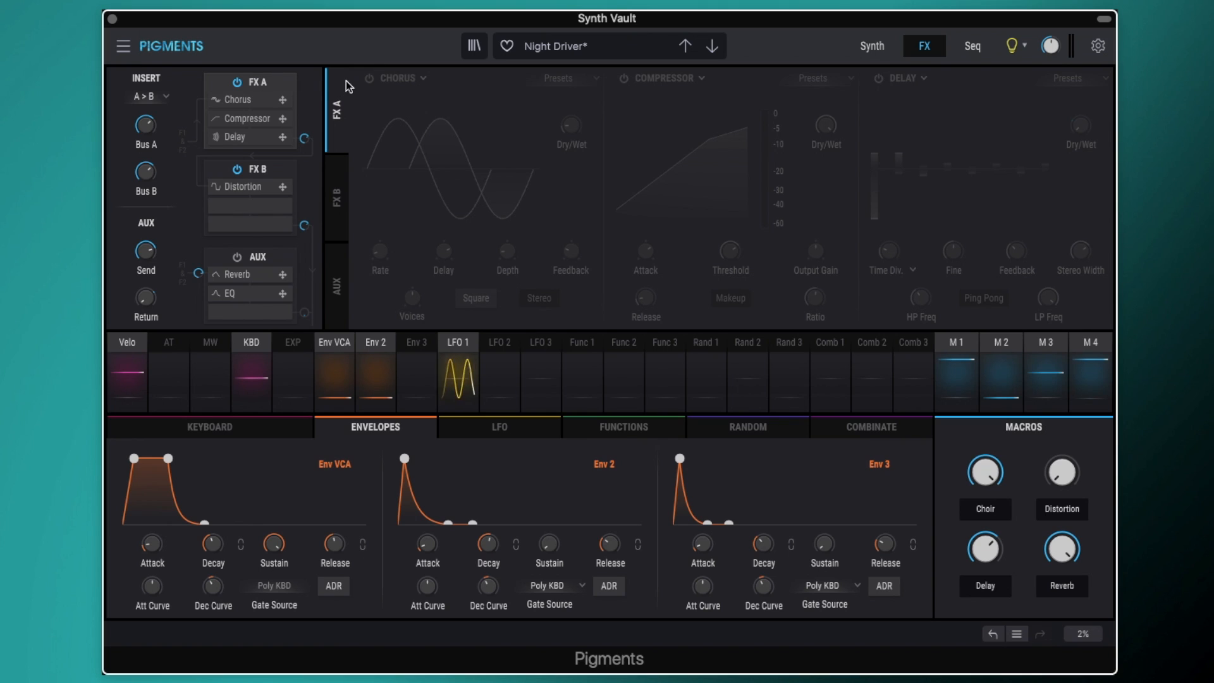
click(369, 79)
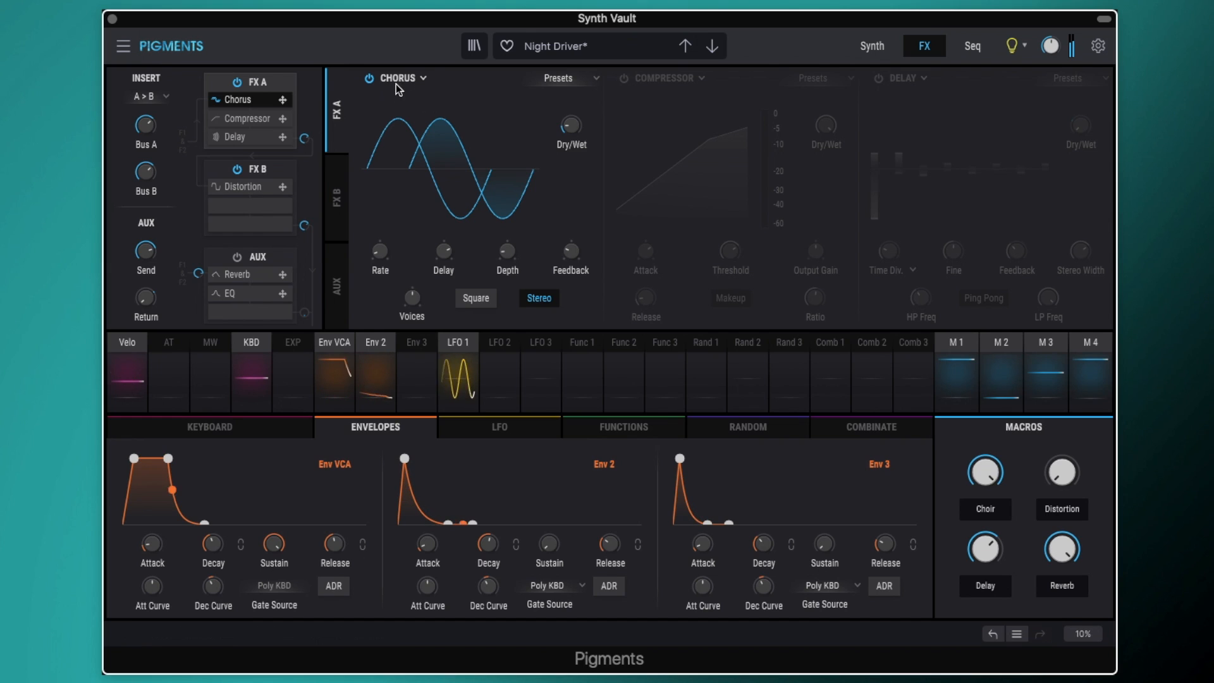
mouse_move(575, 128)
mouse_down()
mouse_move(576, 50)
mouse_move(576, 108)
mouse_up()
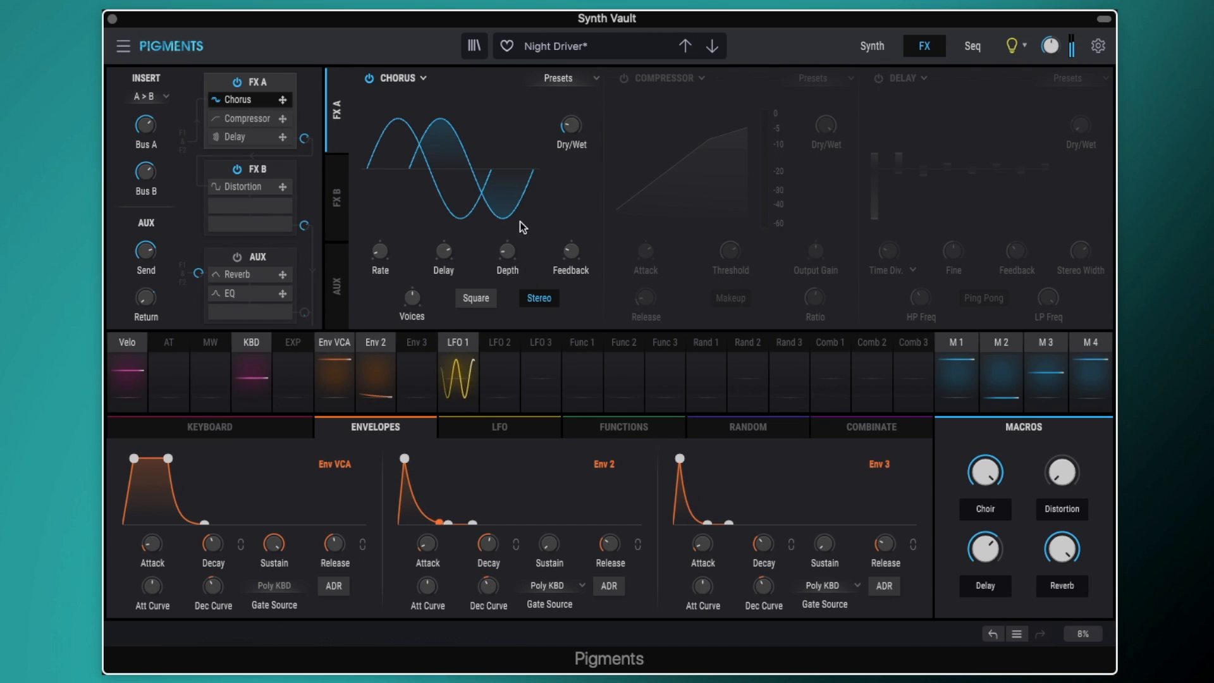
mouse_move(508, 252)
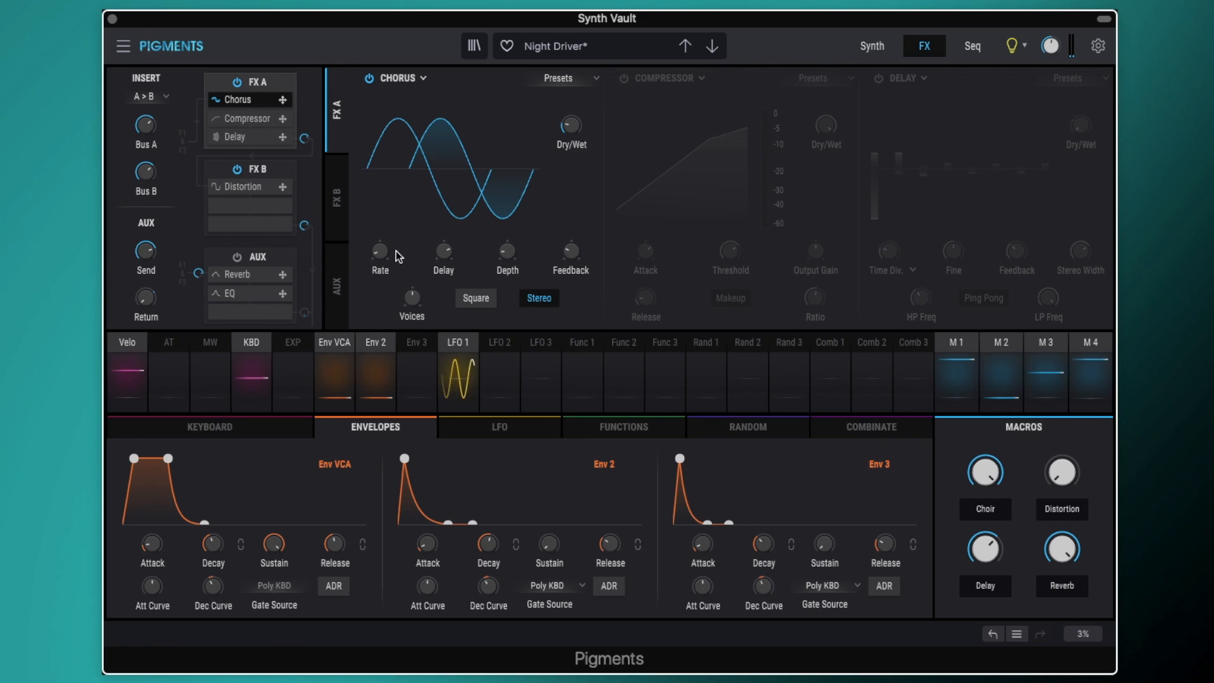
mouse_move(380, 252)
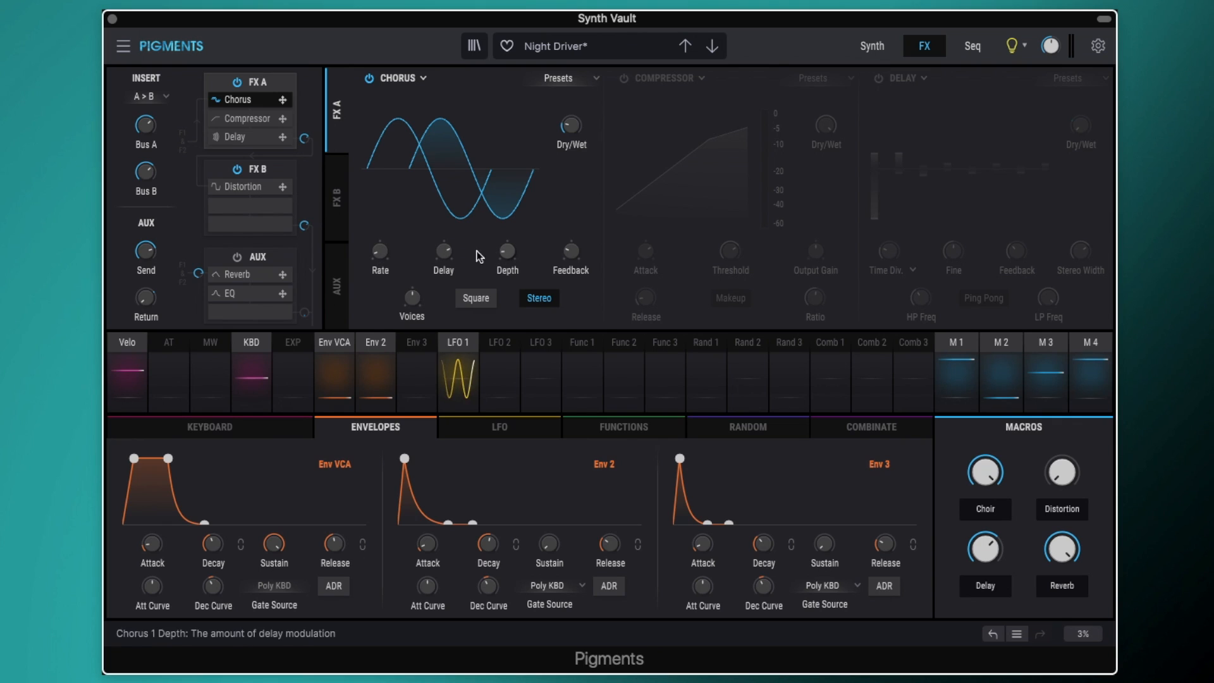
mouse_move(442, 253)
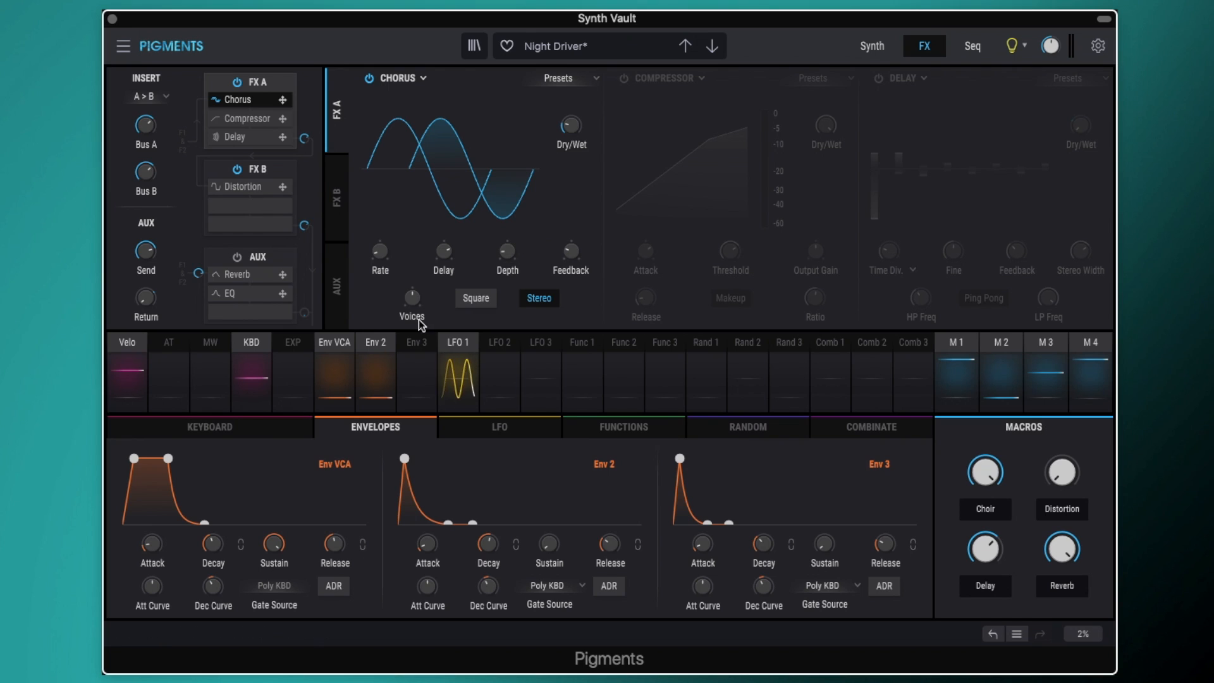
Step: Check the Chorus voices and feedback, and turn on the Compressor to check its dry/wet mix, threshold, attack, release and ratio
mouse_move(411, 297)
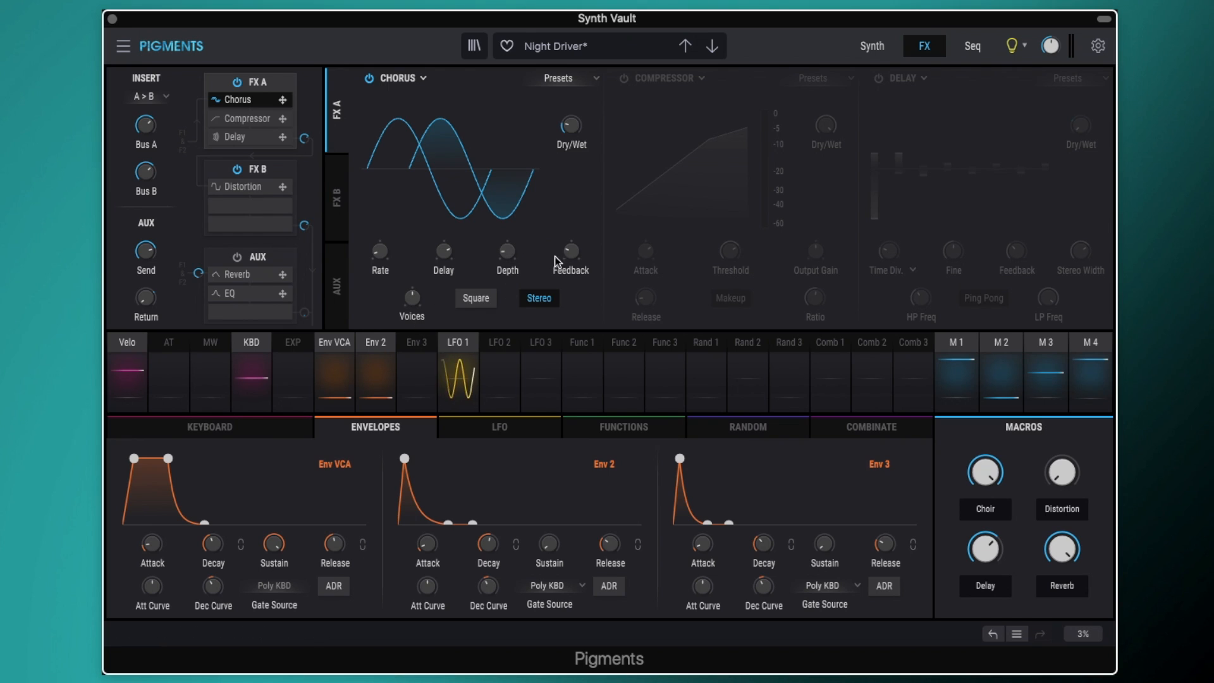
mouse_move(573, 253)
click(624, 77)
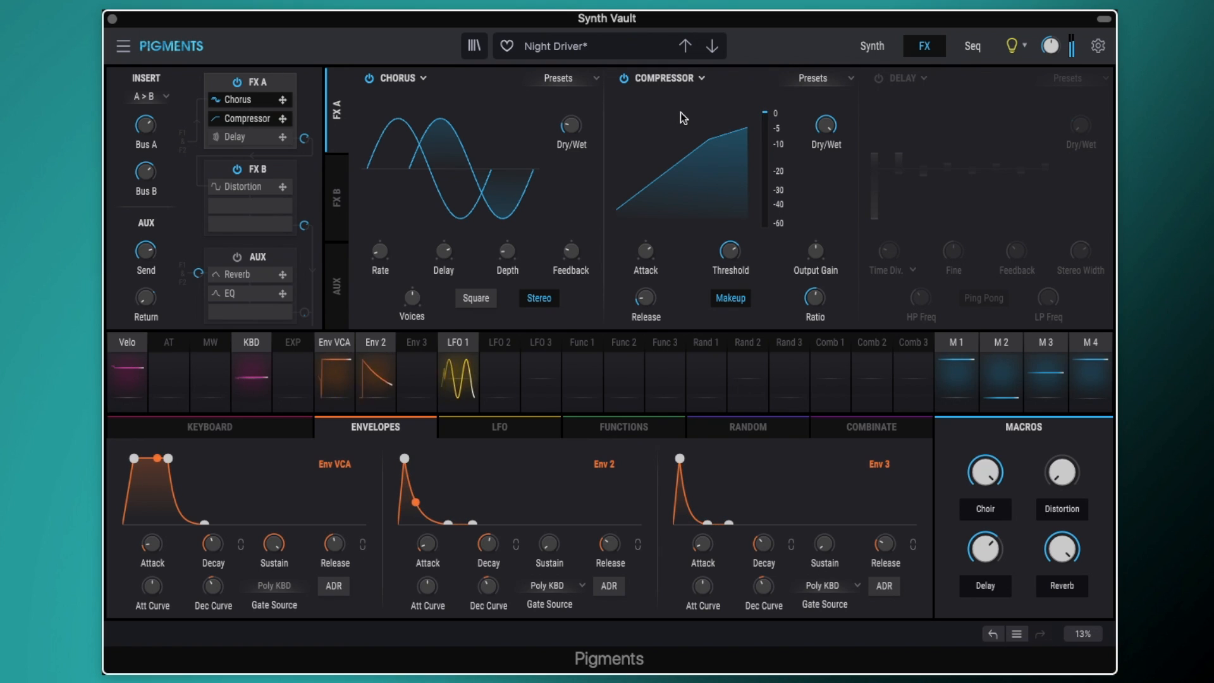
mouse_move(829, 129)
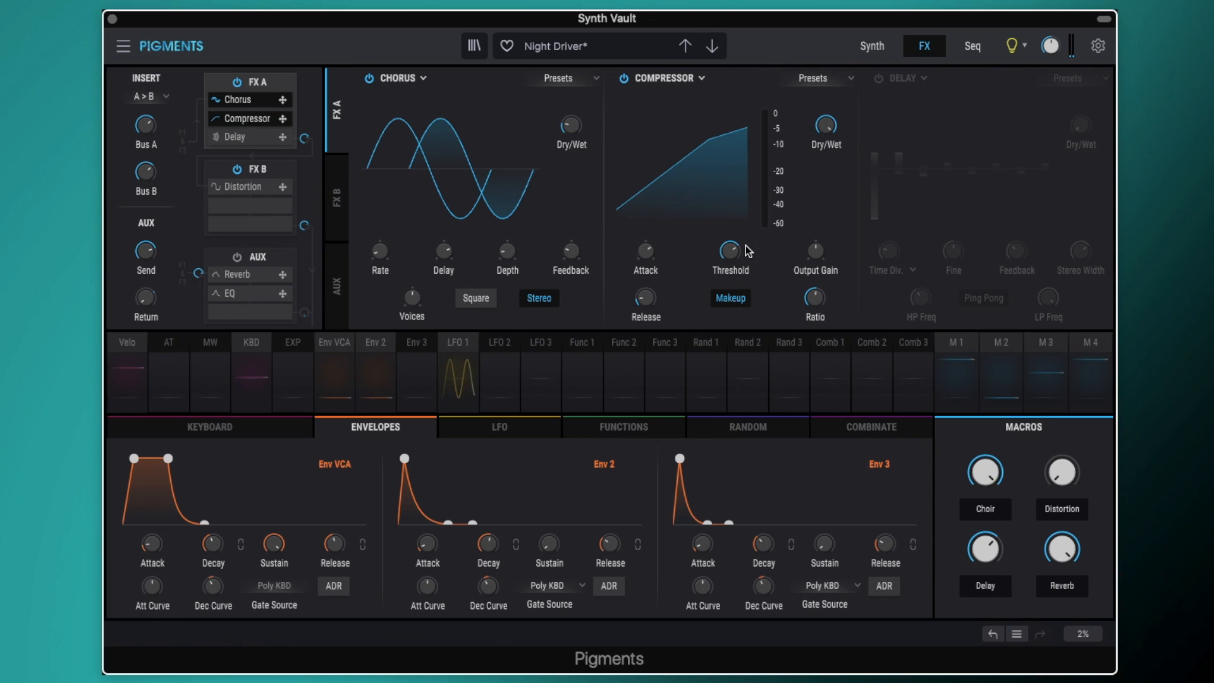
mouse_move(729, 254)
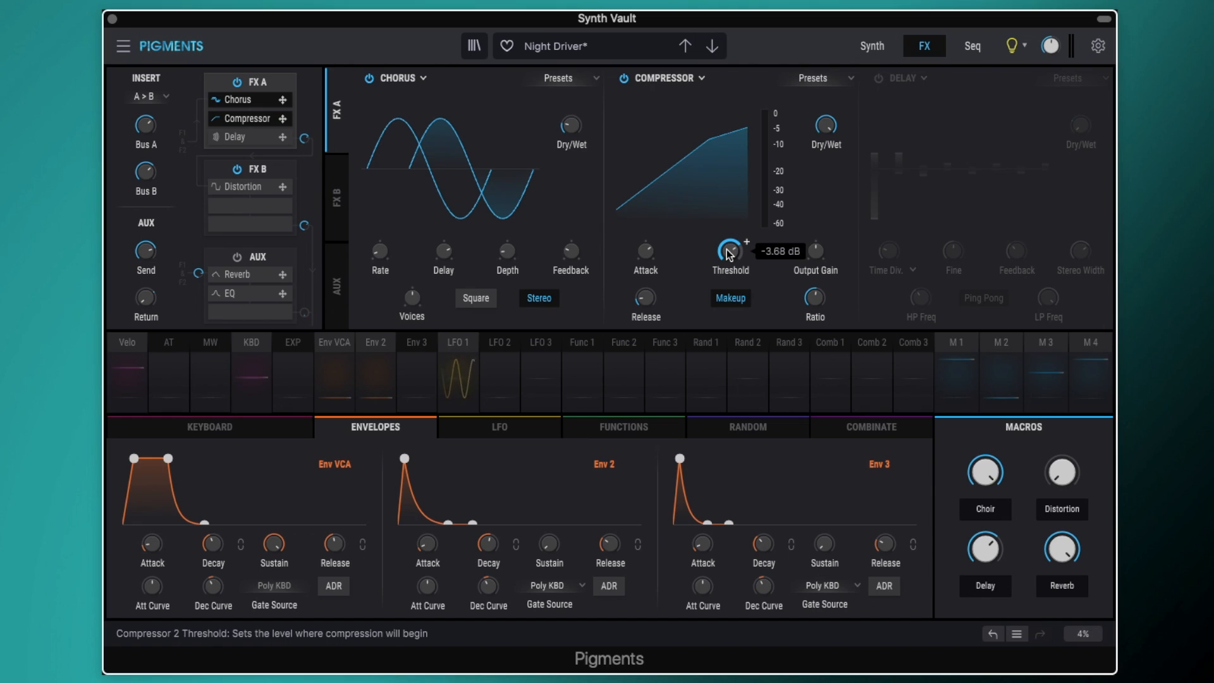
mouse_move(648, 256)
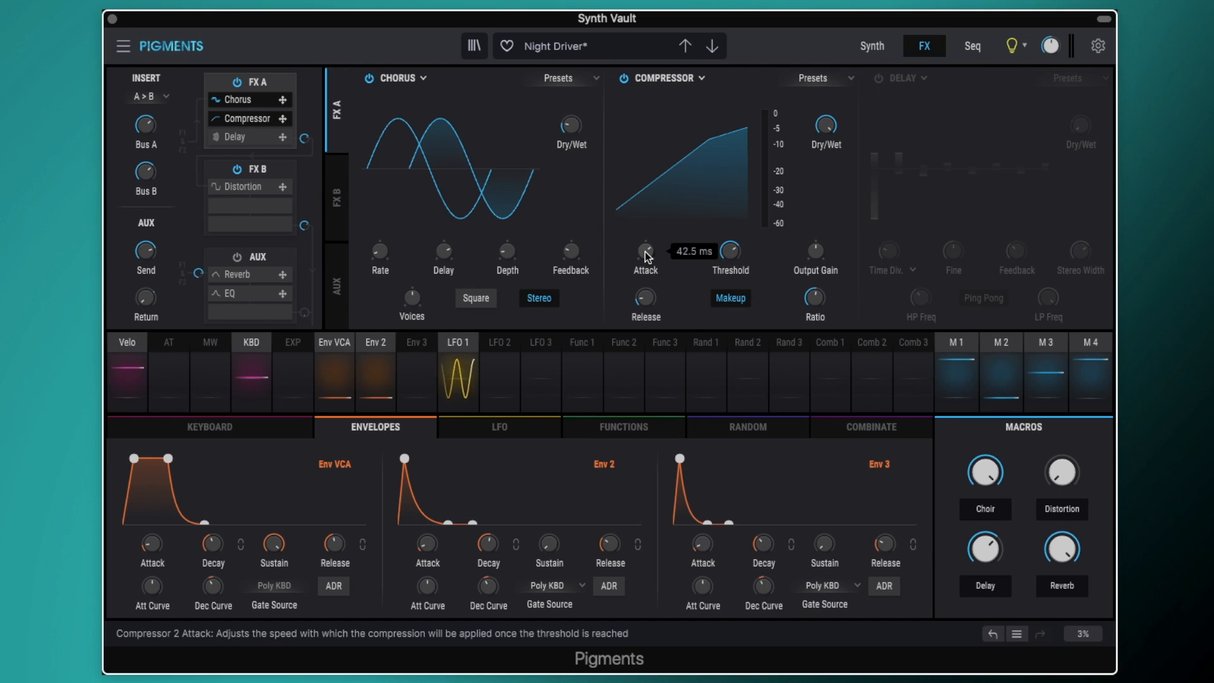
mouse_move(650, 303)
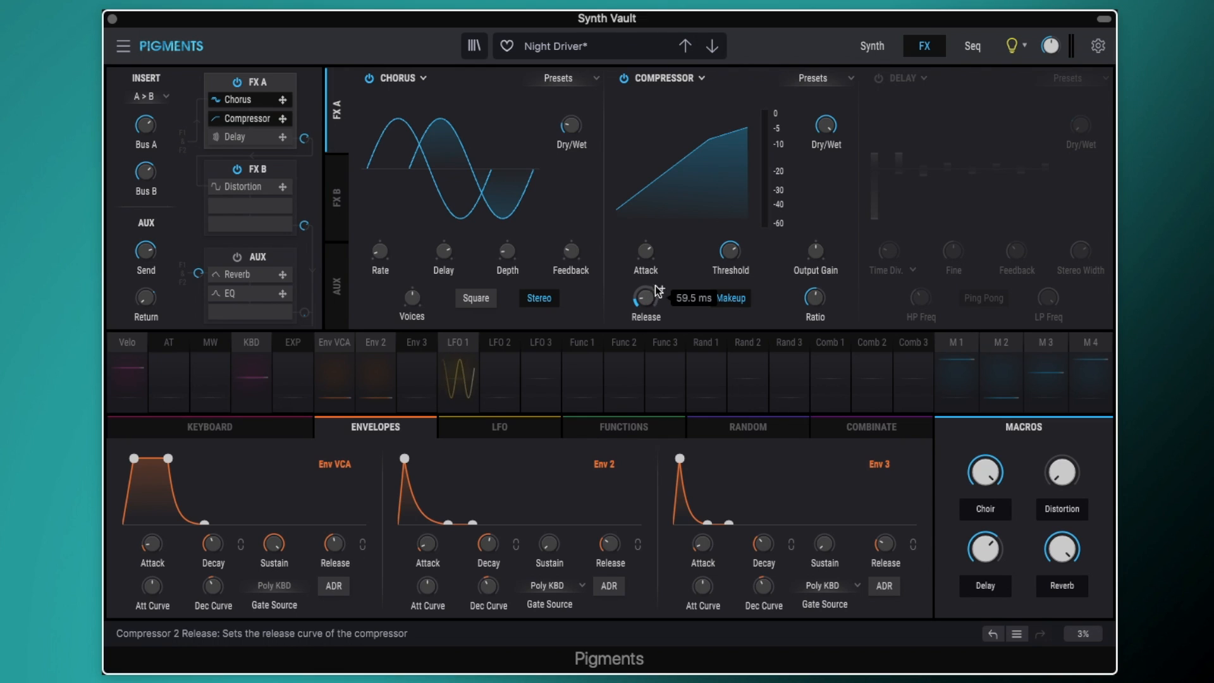
mouse_move(816, 302)
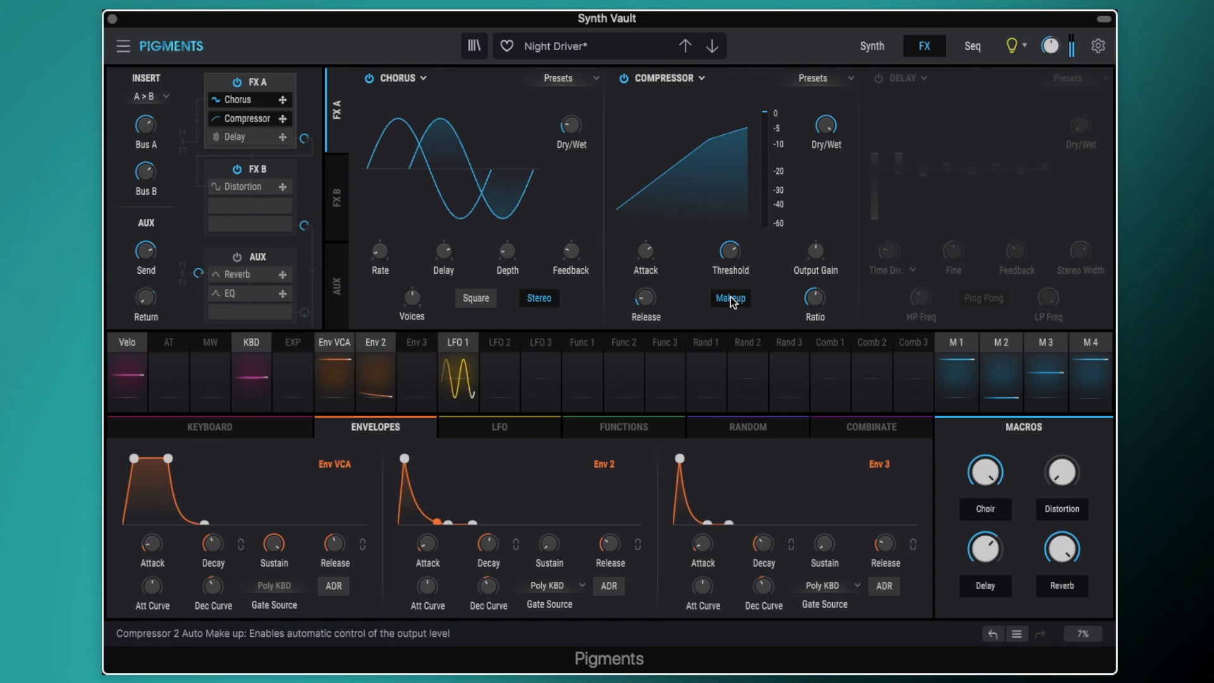
Step: Turn on the Delay and check its time division, fine time, feedback, high-pass frequency and macro-controlled dry/wet mix
click(879, 79)
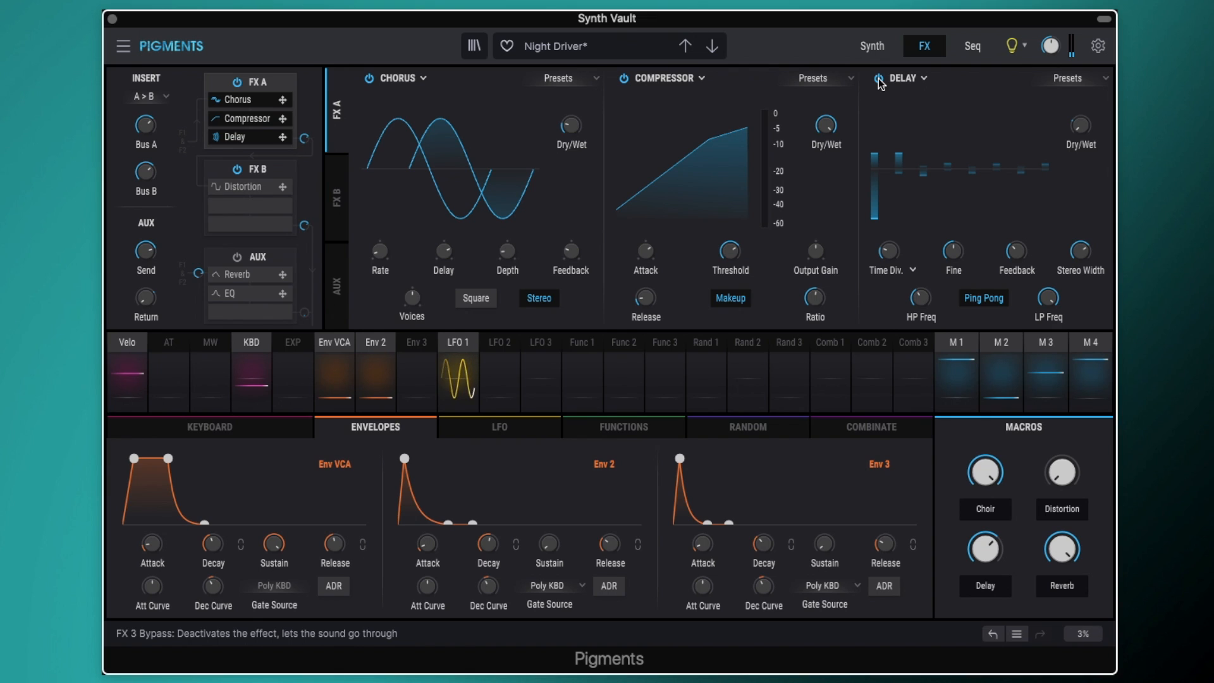
mouse_move(890, 253)
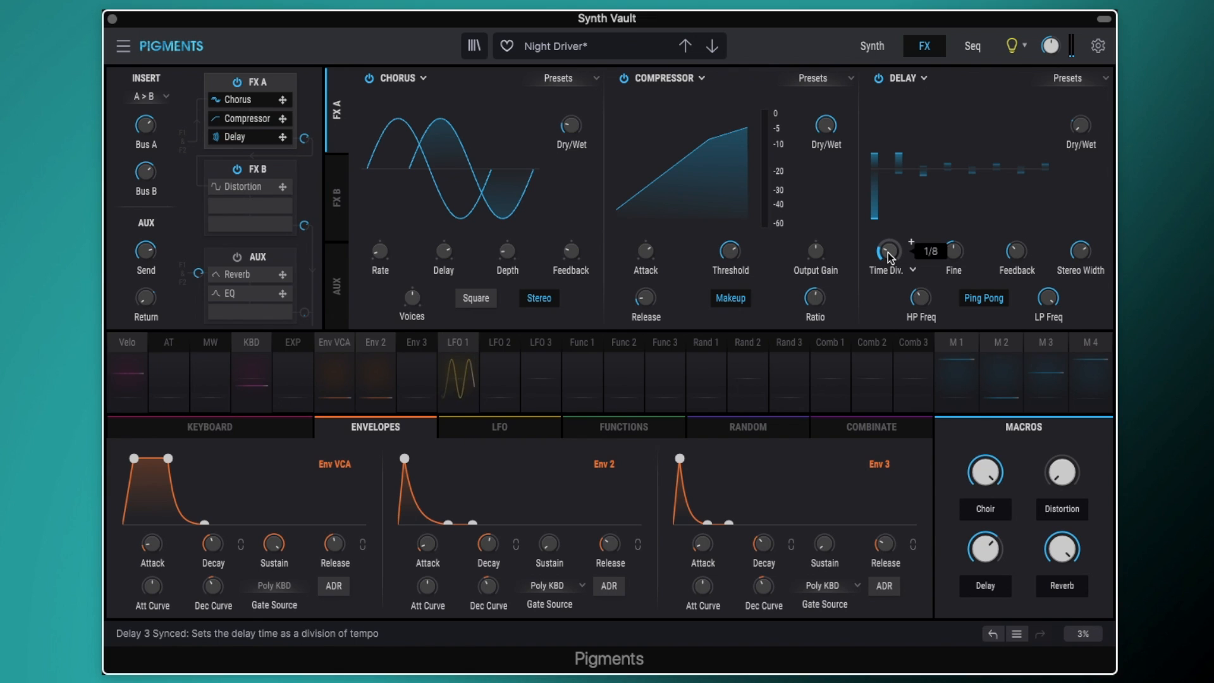
mouse_move(956, 251)
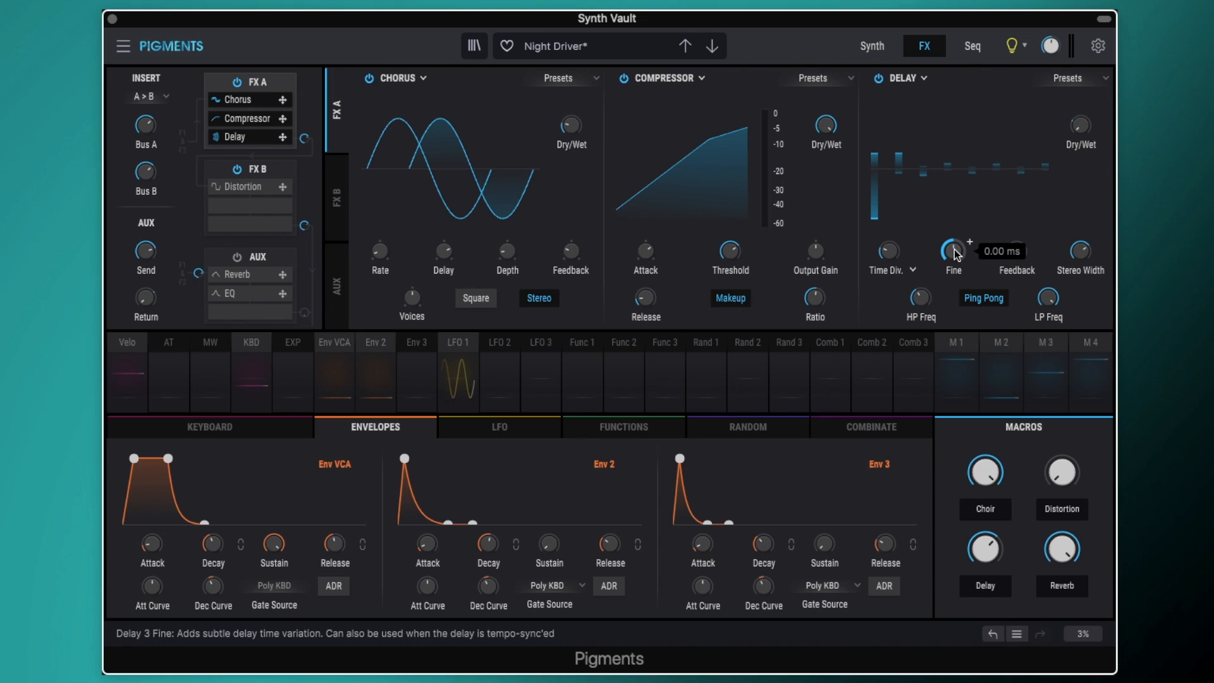
mouse_move(1016, 253)
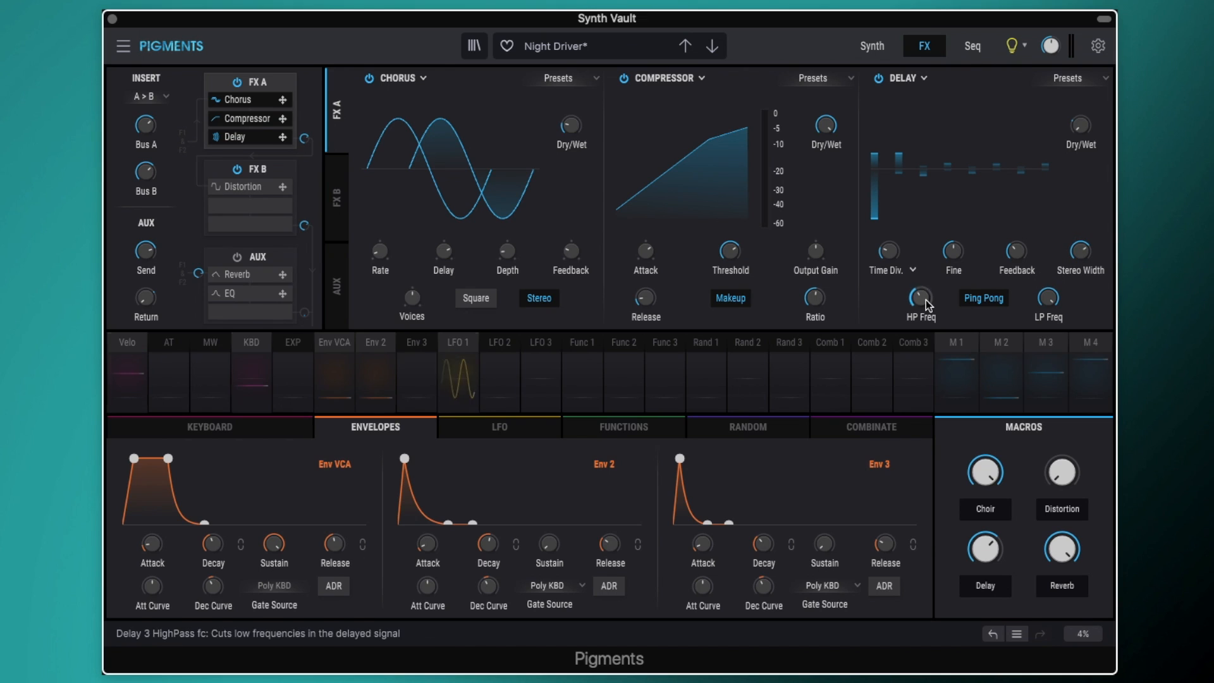
mouse_move(927, 305)
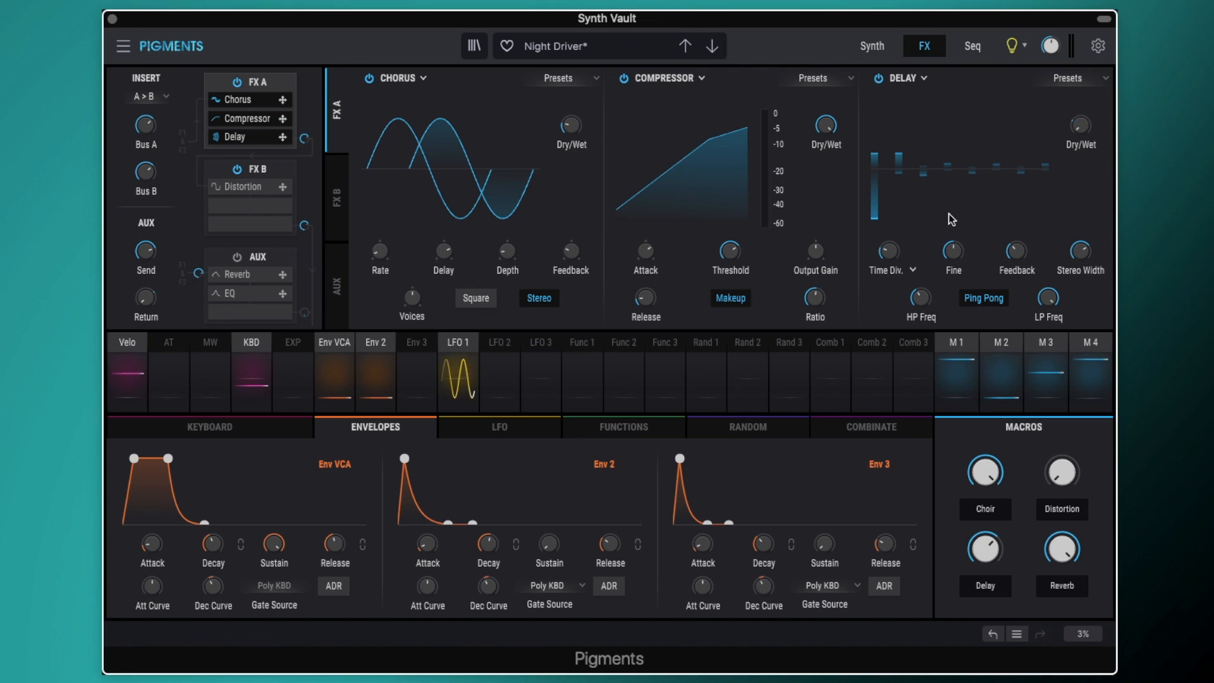
mouse_move(1081, 128)
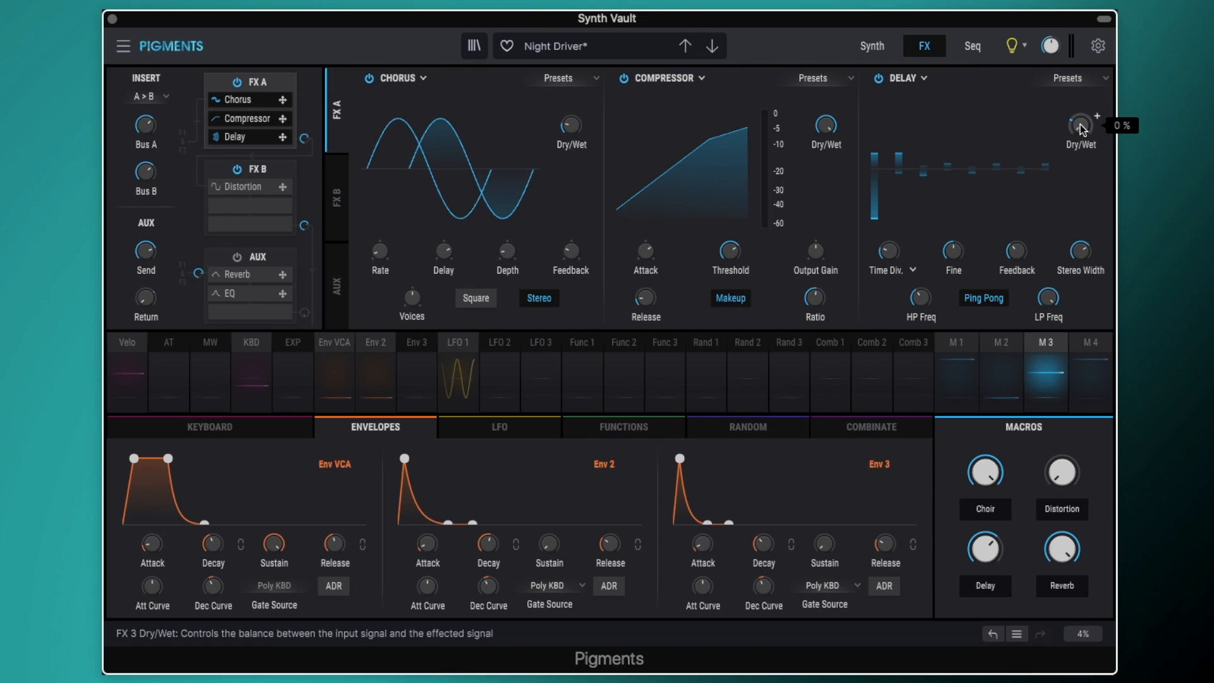
mouse_move(994, 555)
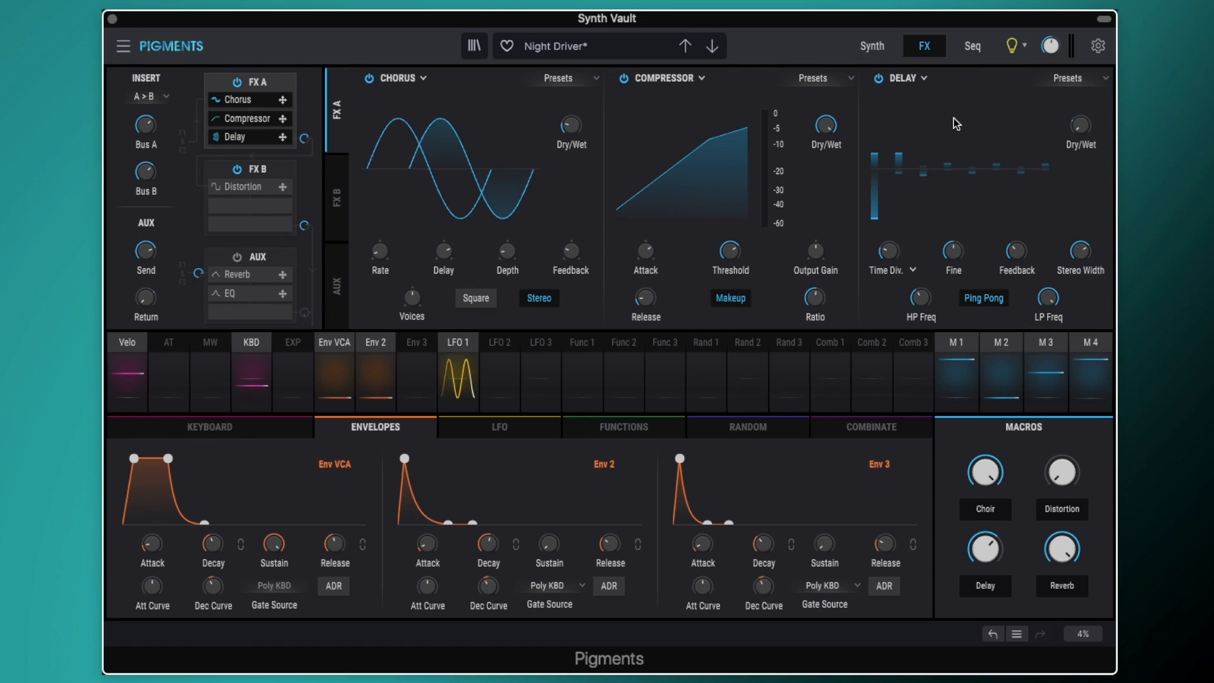
Step: Turn on the Distortion in FX B and check its dry/wet mix
click(266, 169)
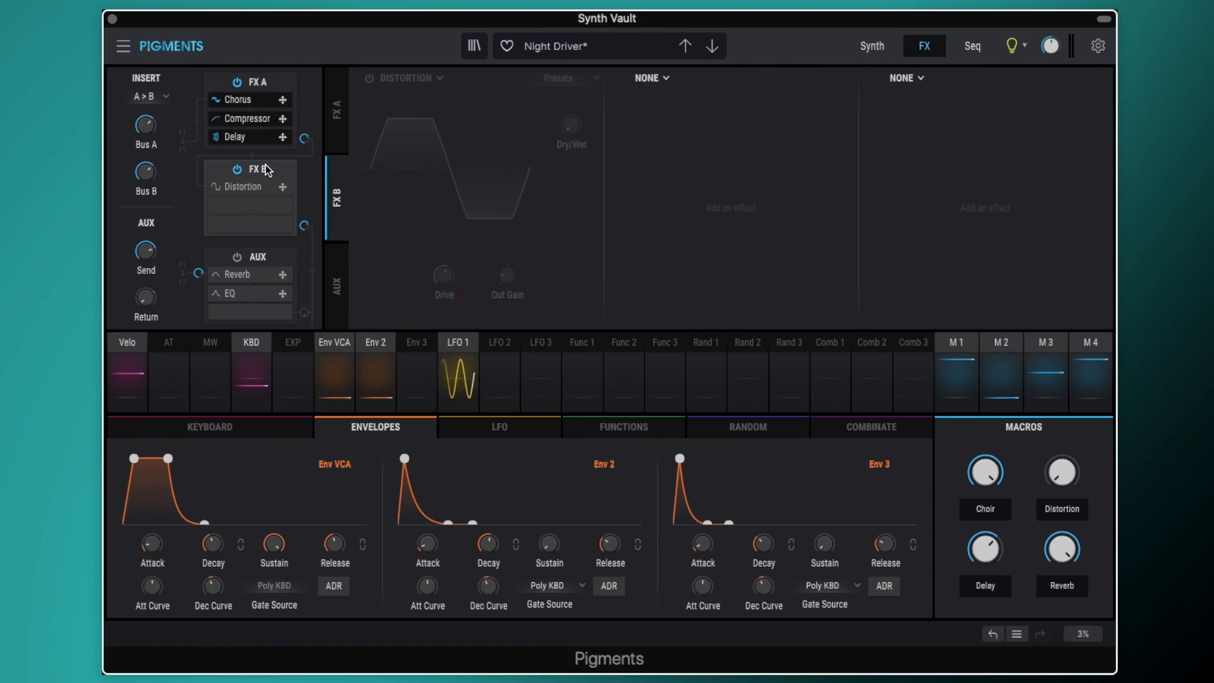
click(370, 79)
mouse_move(569, 126)
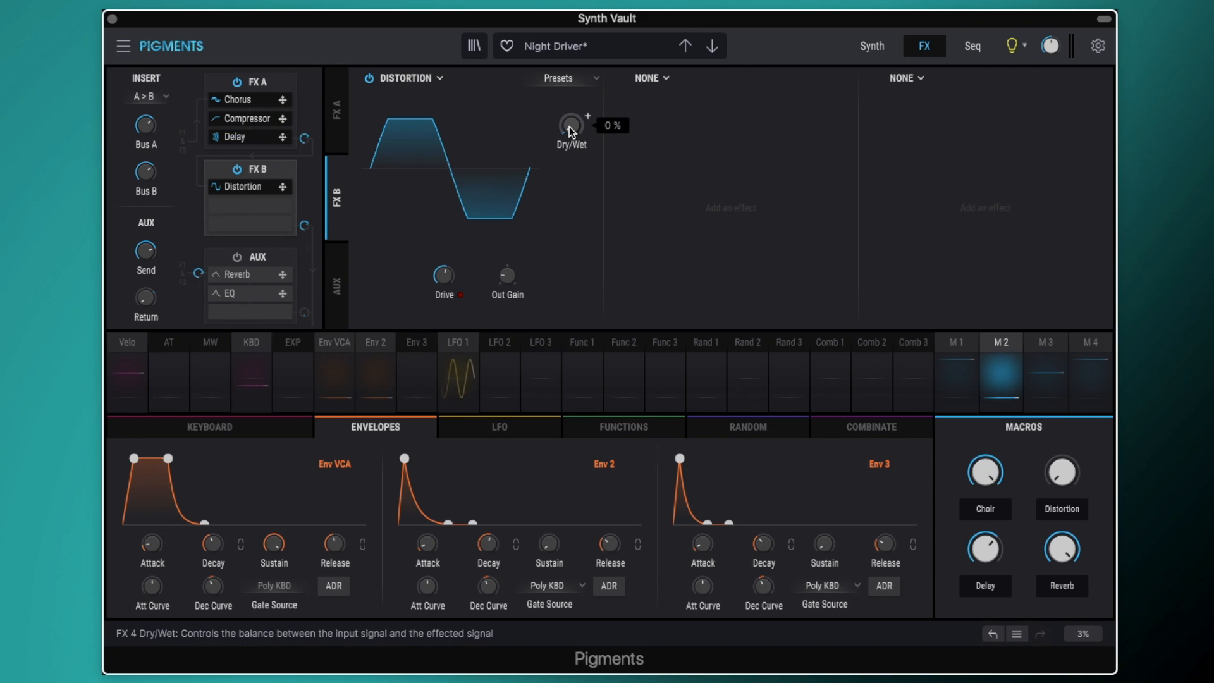
Step: Turn on the AUX bus and its Reverb, and check the send, dry/wet, size, predelay, decay, damping and input filter settings
click(272, 257)
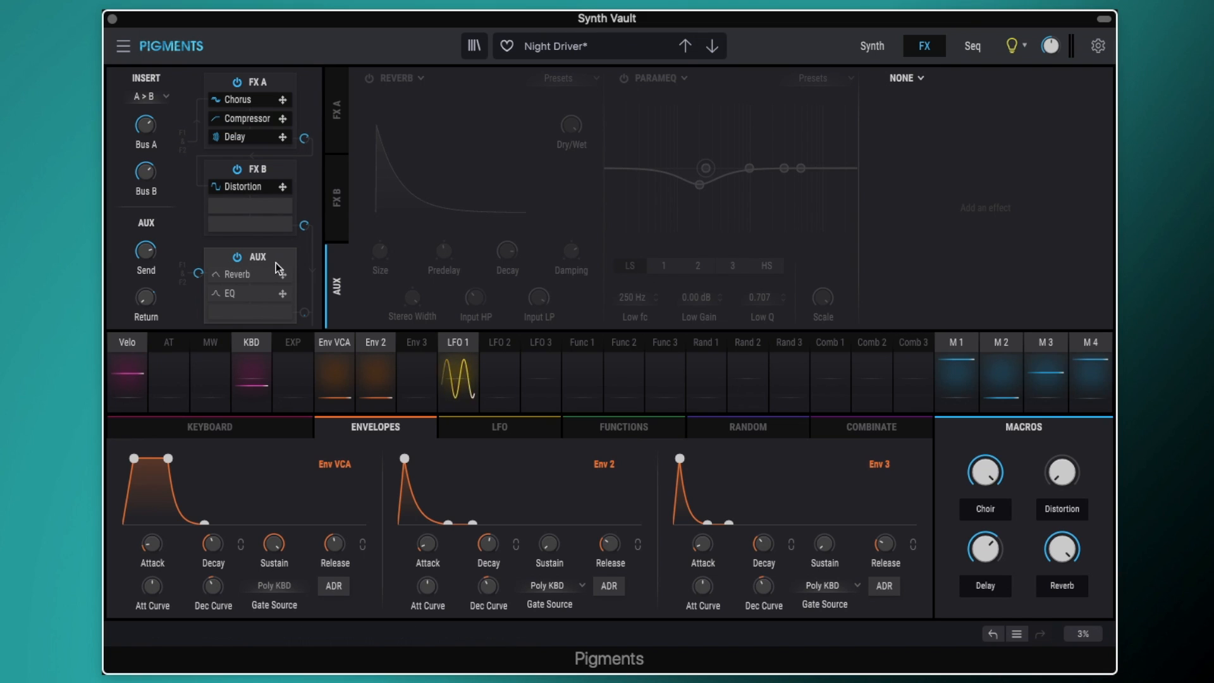
mouse_move(152, 253)
click(370, 78)
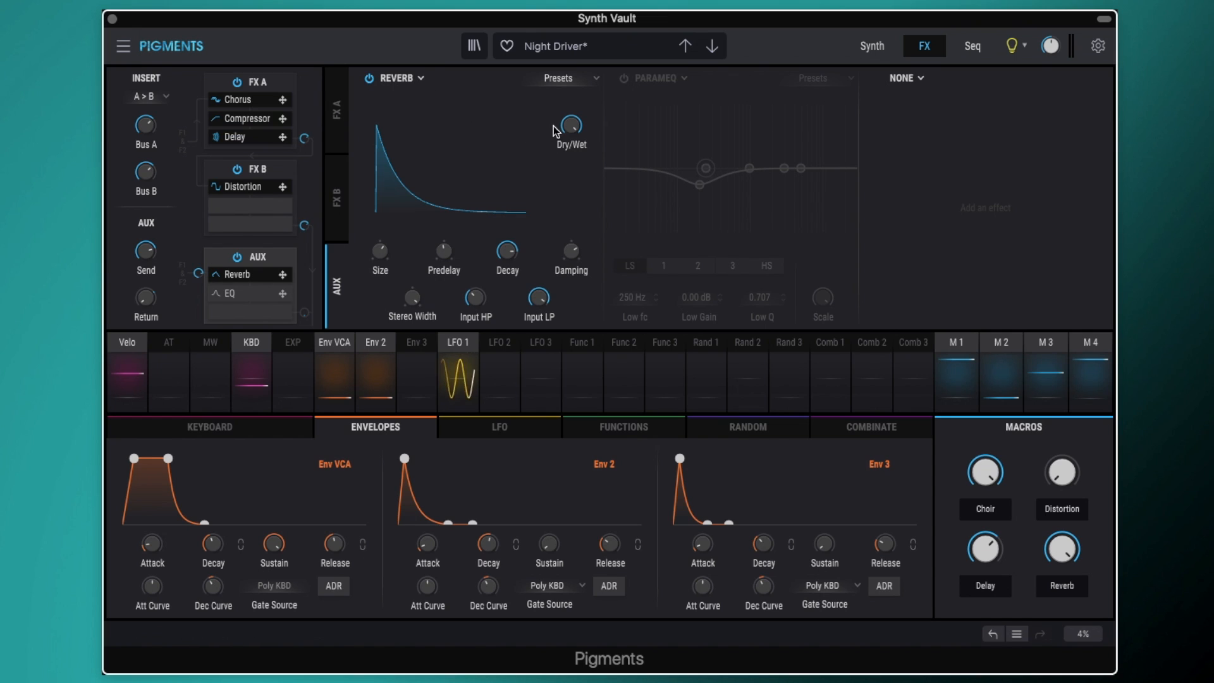
mouse_move(576, 129)
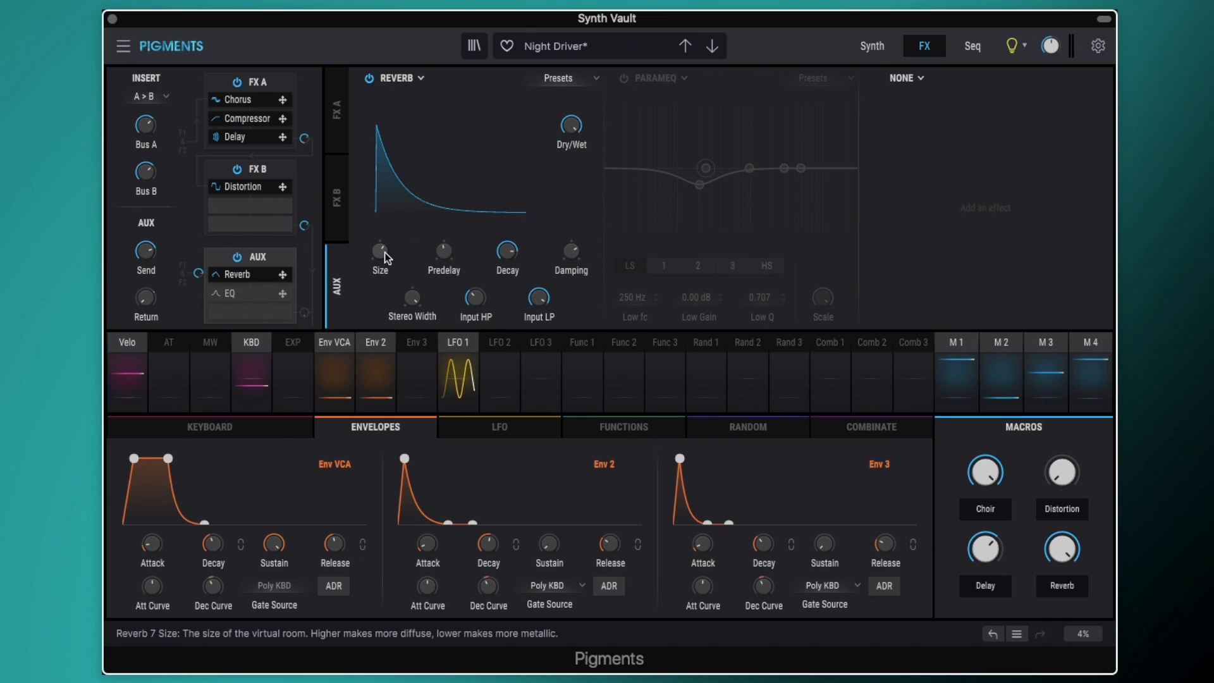
mouse_move(380, 254)
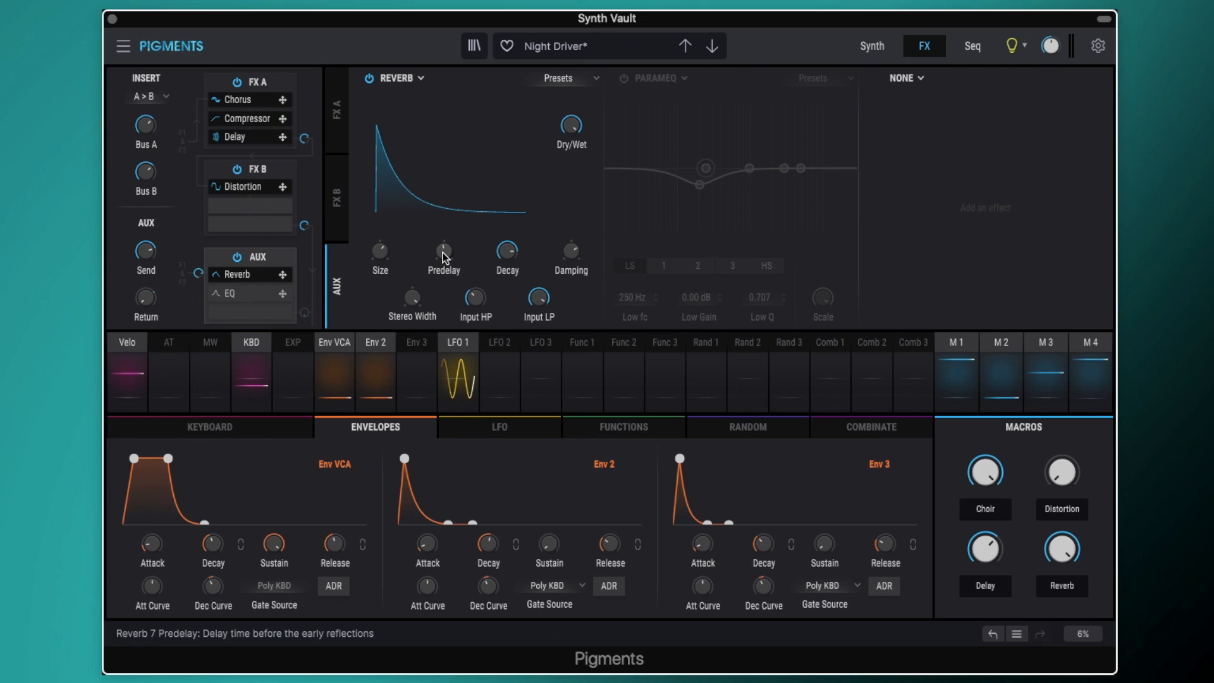
mouse_move(446, 253)
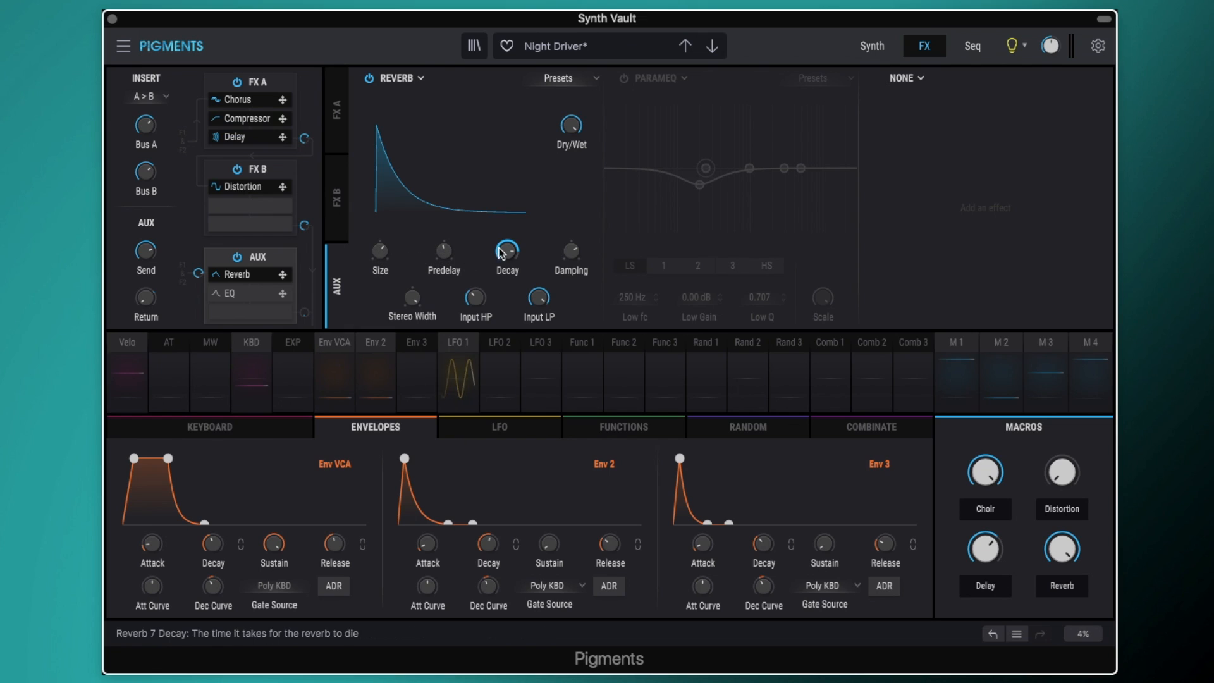
mouse_move(509, 253)
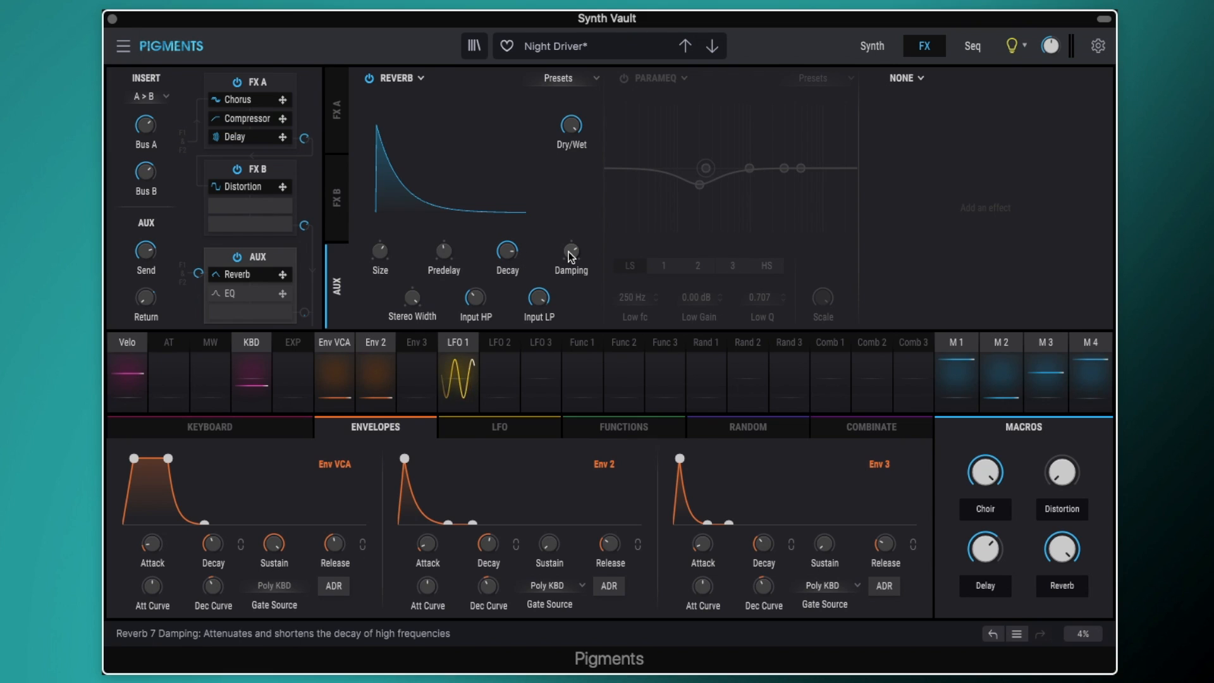
mouse_move(572, 254)
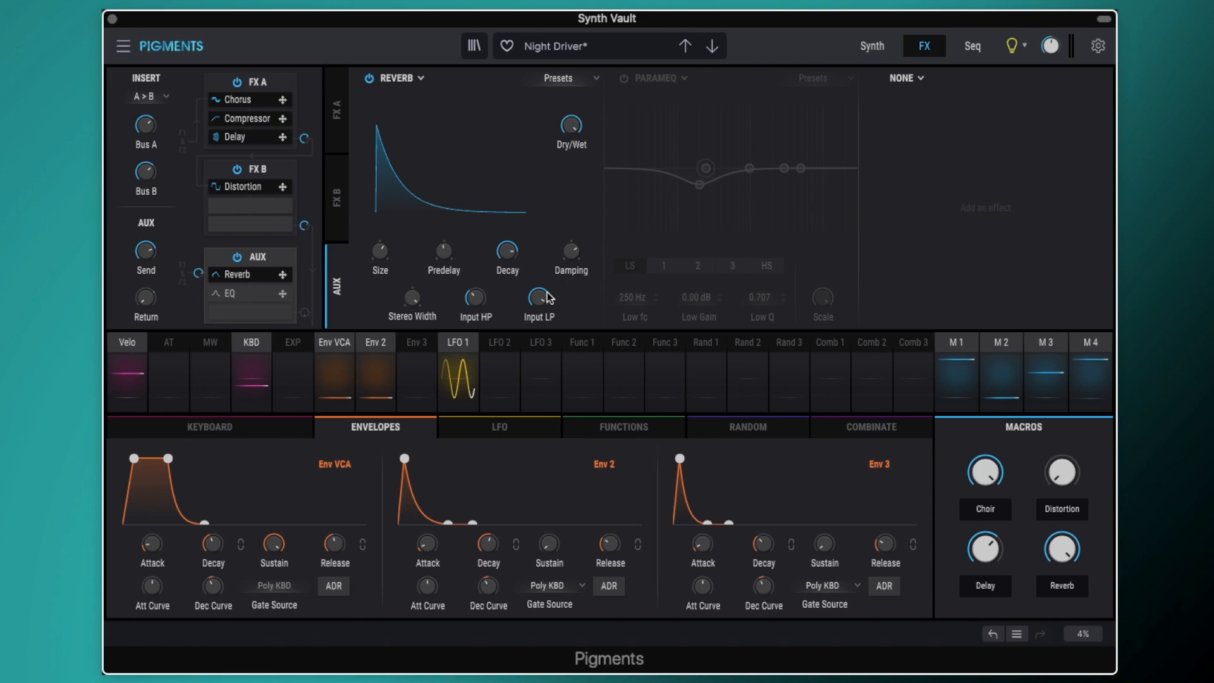
mouse_move(474, 299)
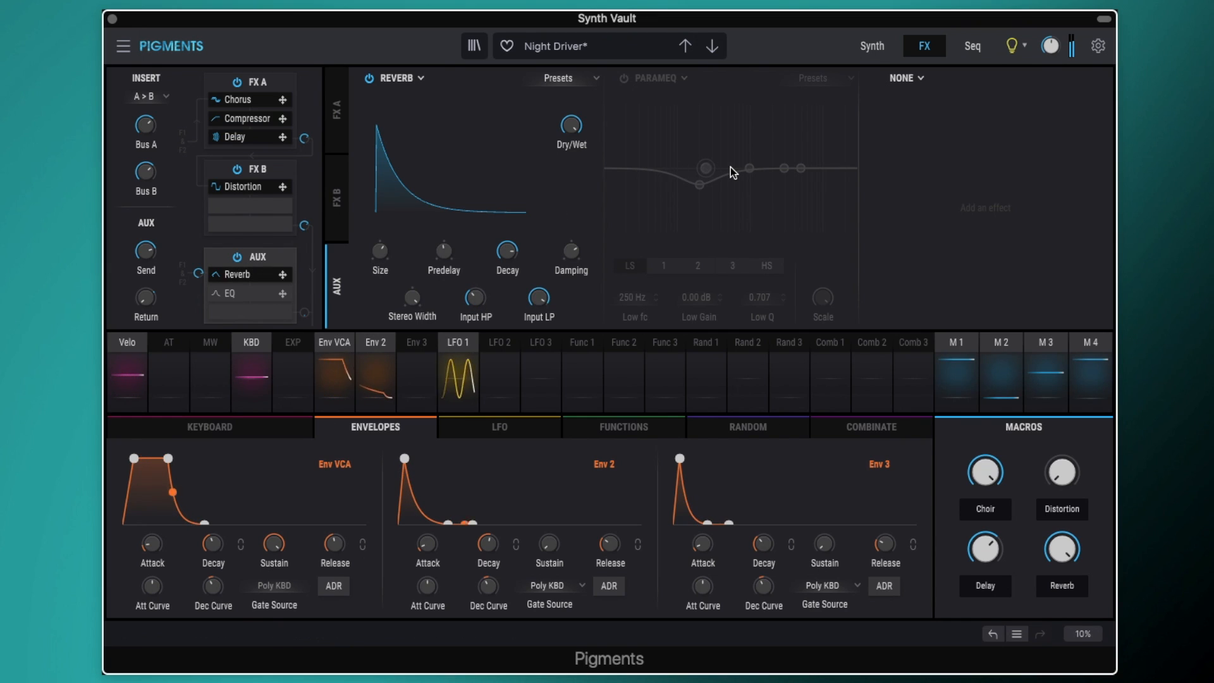
Step: Turn on the ParamEQ in the AUX bus, select the Peak 1 band and set its Q to 0.648
click(623, 78)
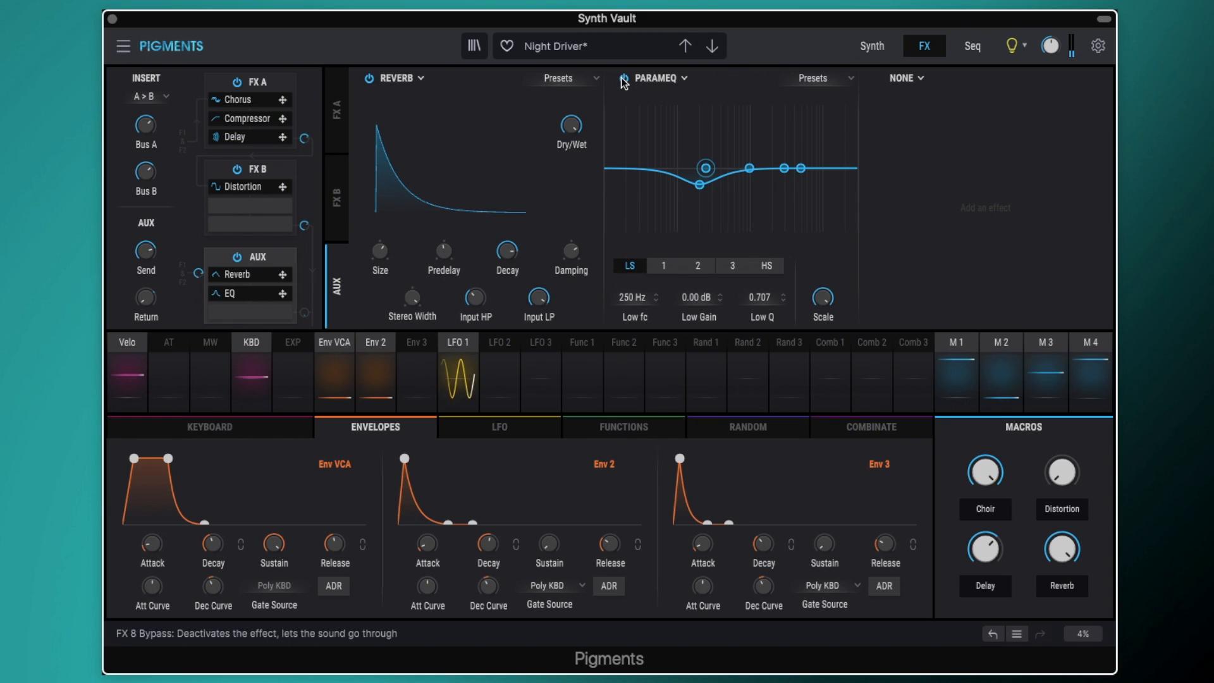
click(699, 187)
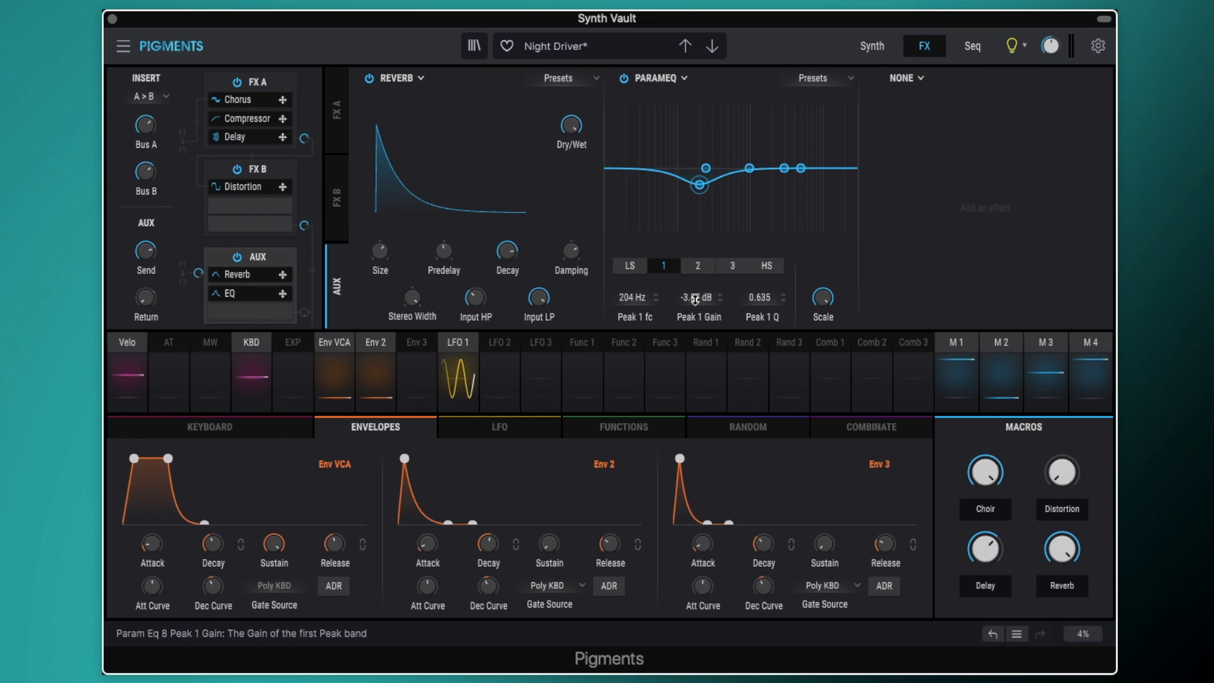
drag(765, 299, 766, 300)
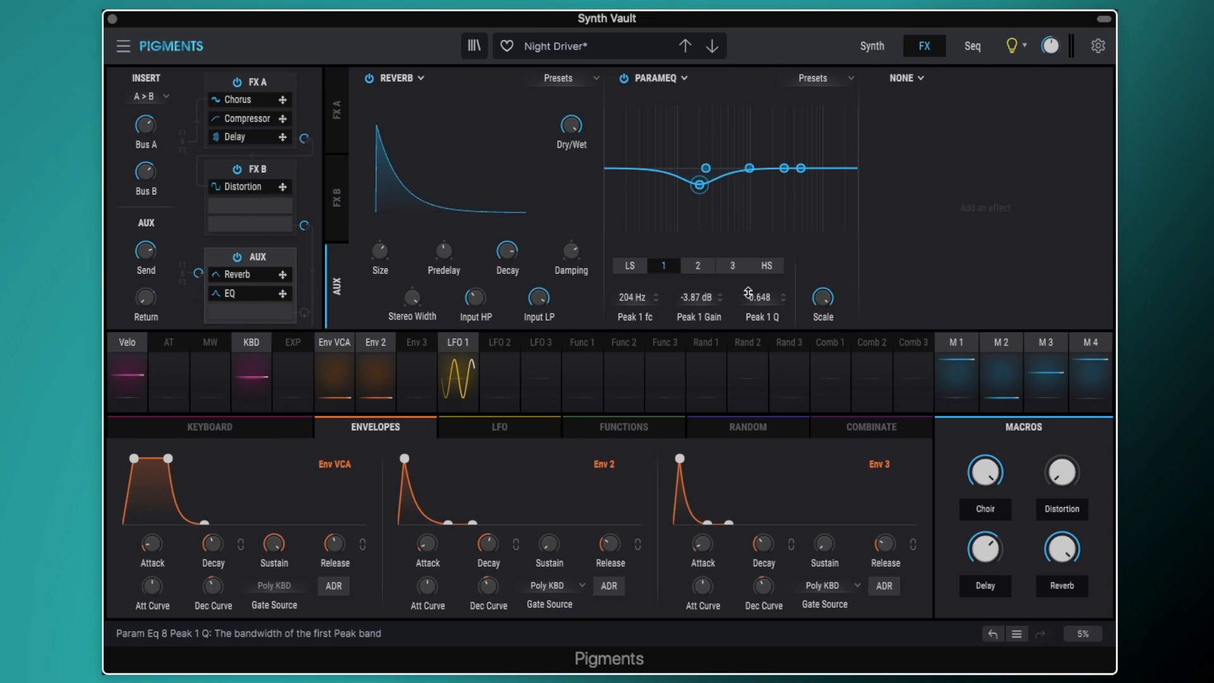
Step: Show the LFO settings and examine LFO 2's synced rate, phase and reset source options
click(212, 344)
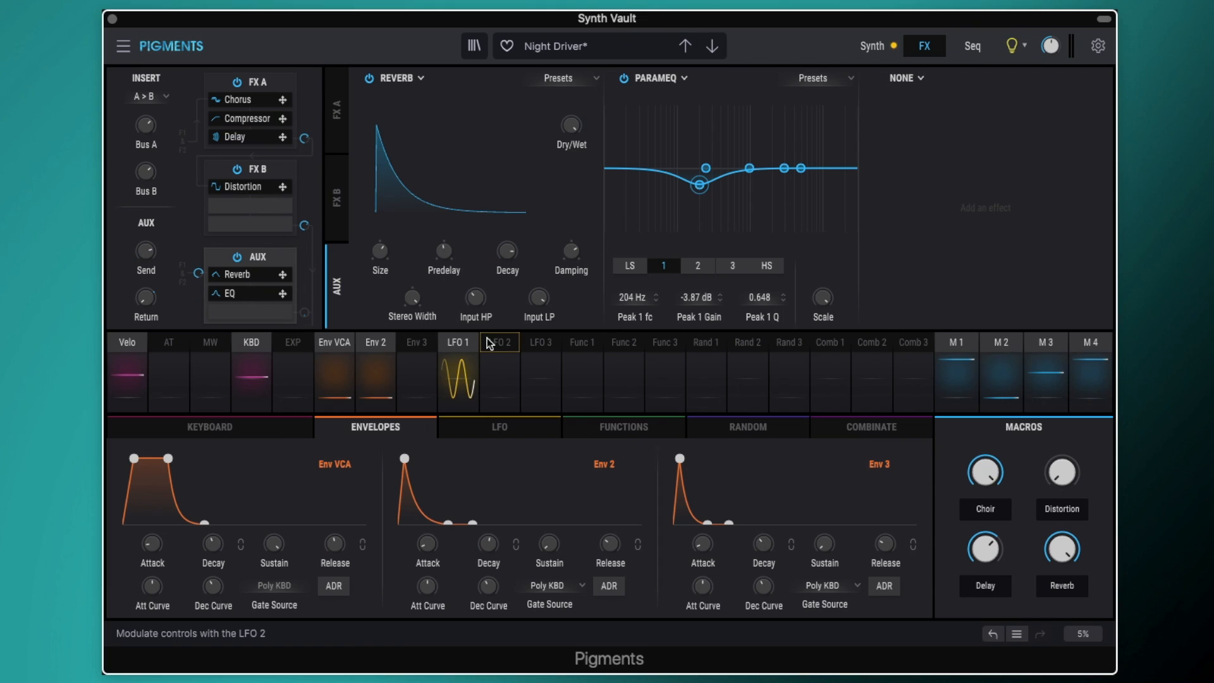
click(459, 366)
click(487, 428)
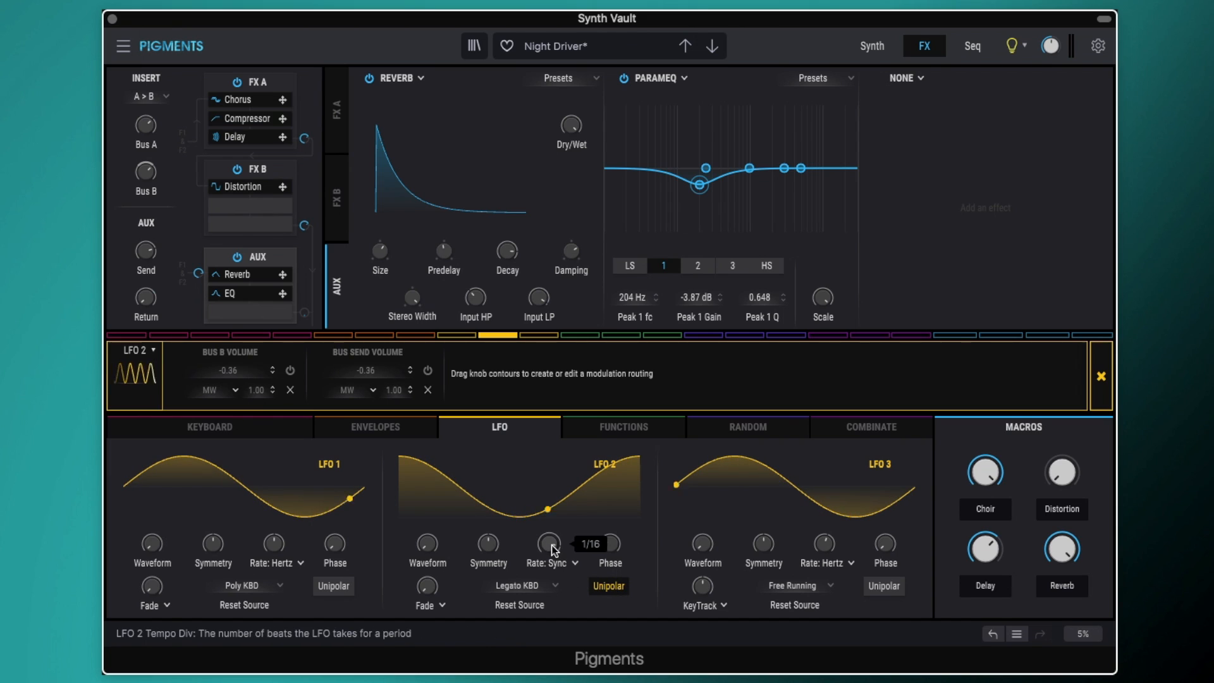
mouse_move(611, 548)
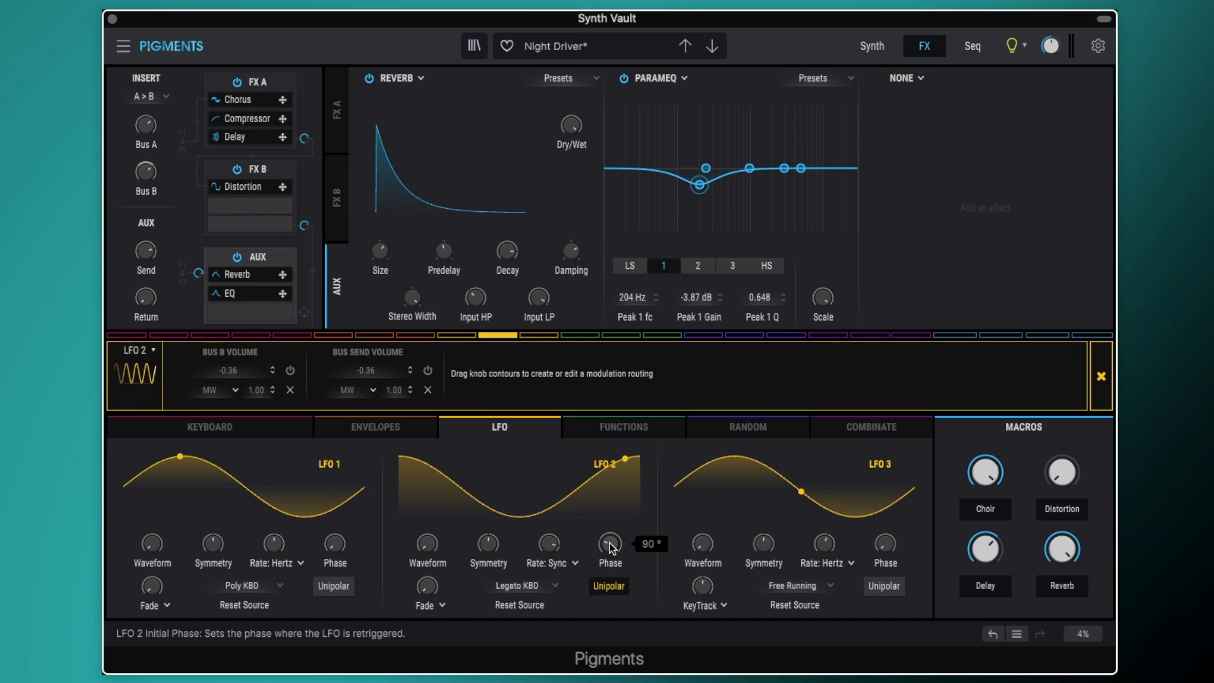
click(551, 586)
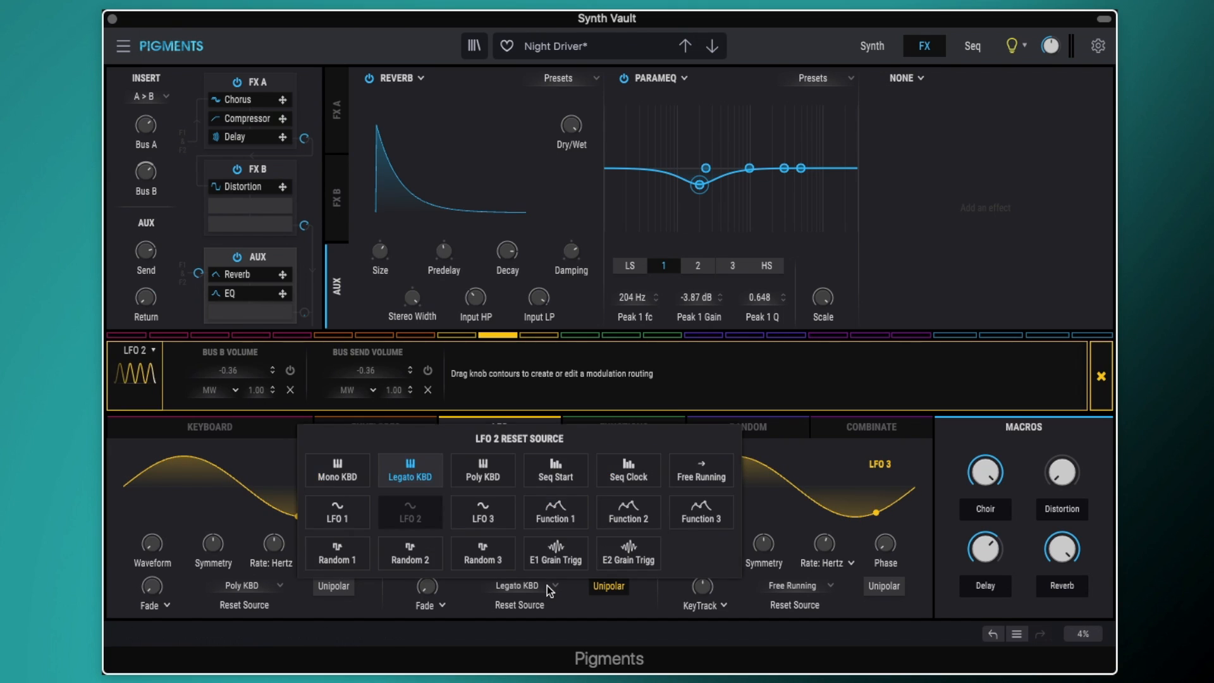
click(551, 585)
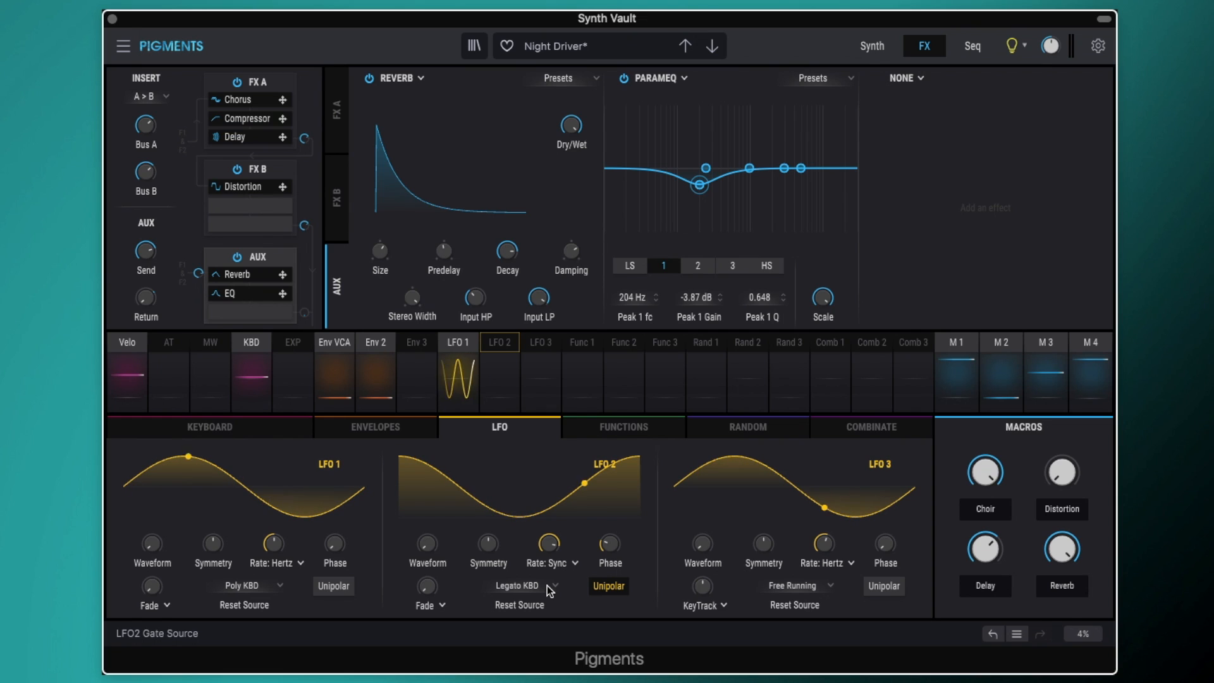
Step: Show LFO 2's modulation routings and activate its modulation of the Bus B volume
click(499, 342)
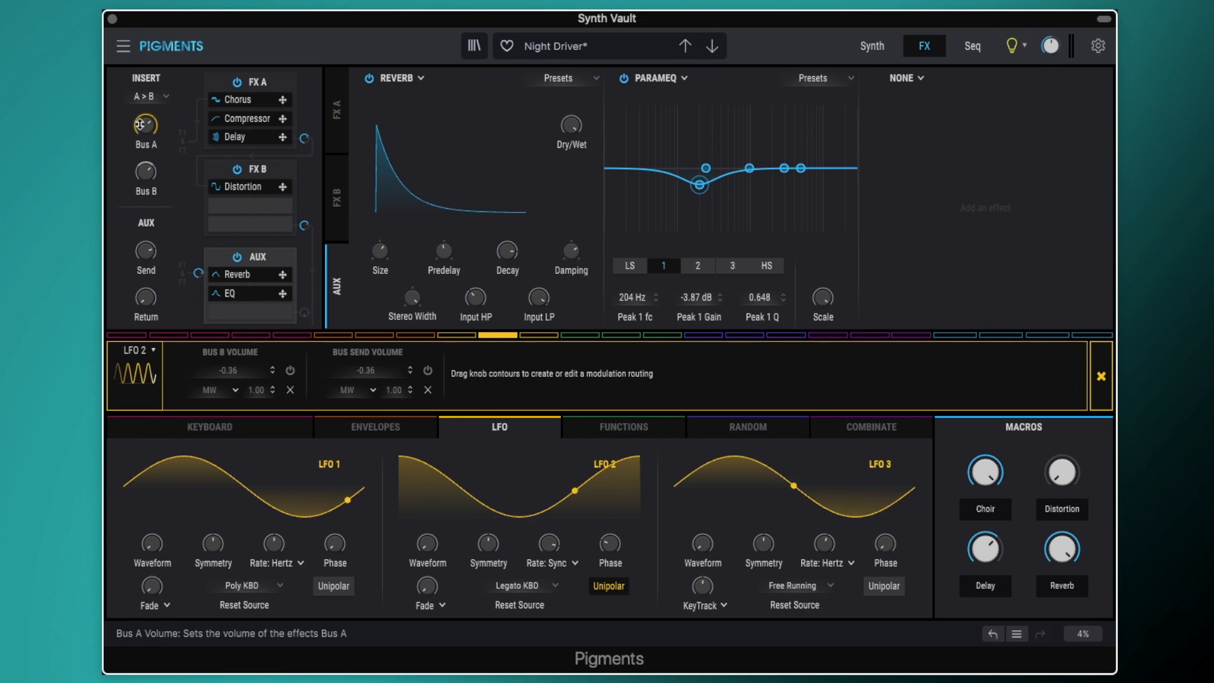
mouse_move(155, 162)
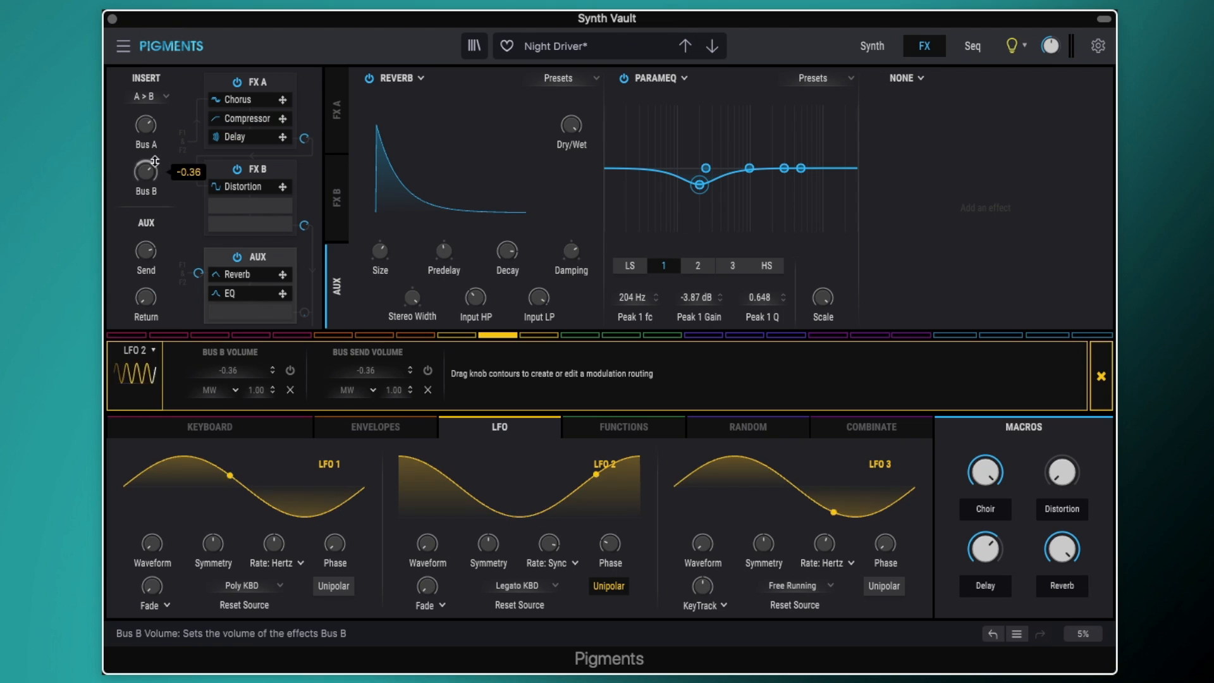
click(290, 370)
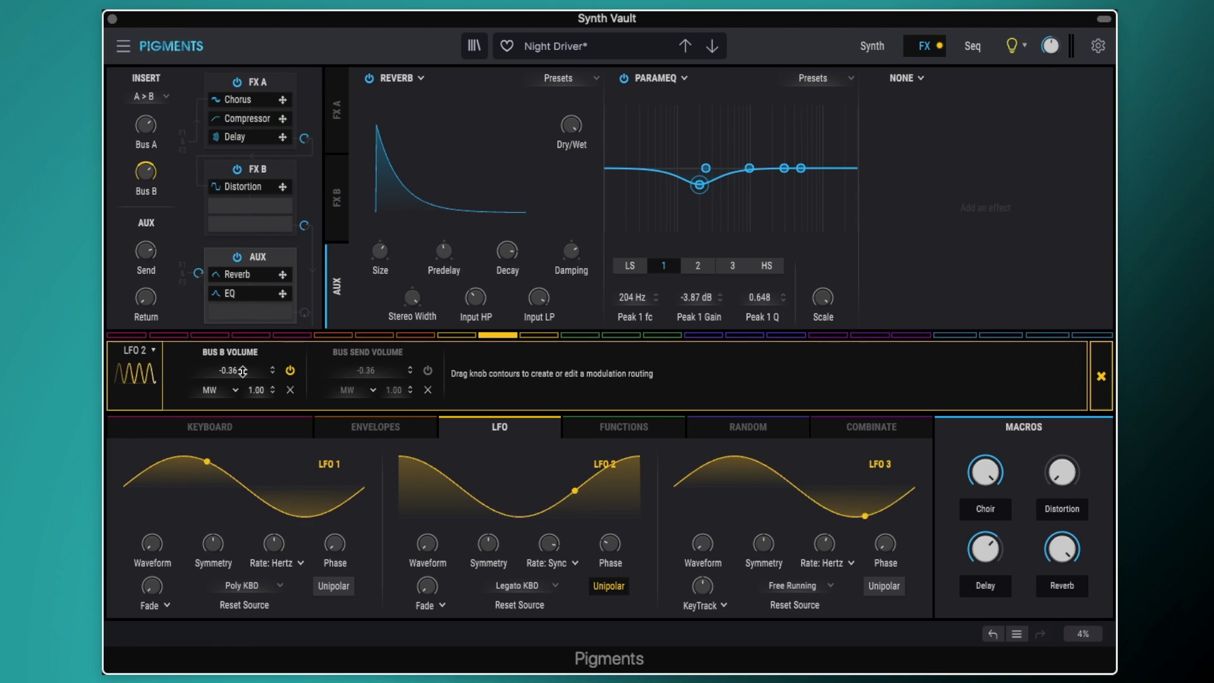
Step: Check the Bus B volume modulation and the routing options for insert buses A and B
mouse_move(157, 163)
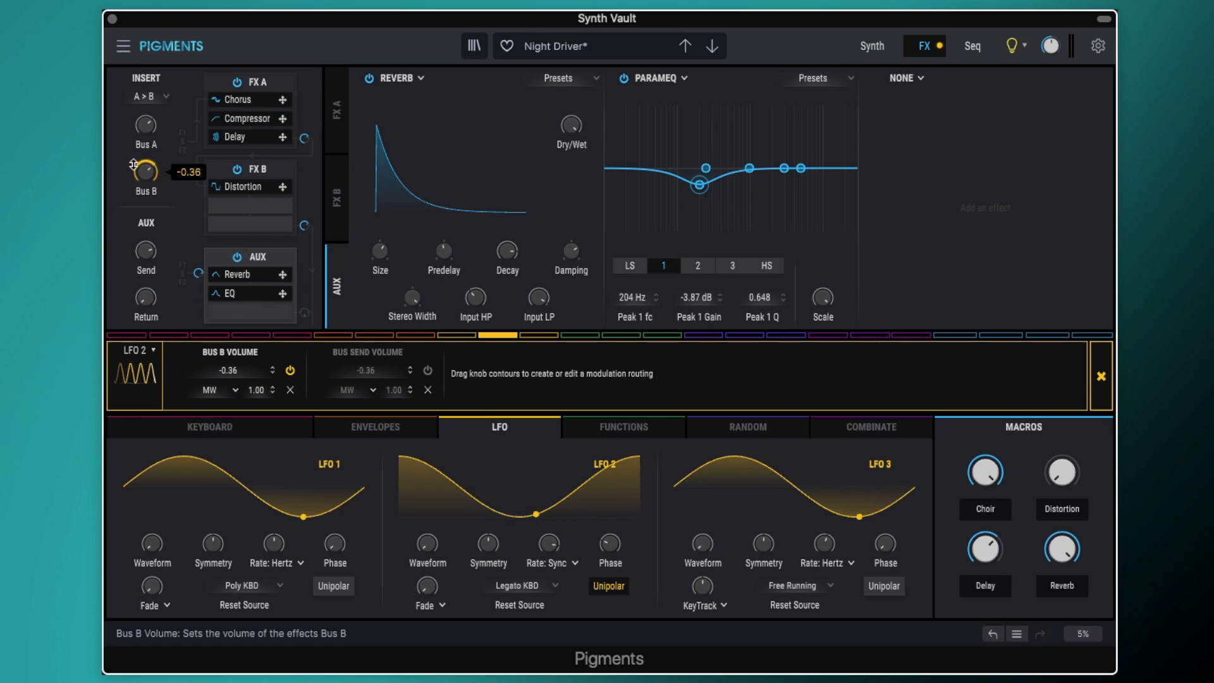
click(161, 96)
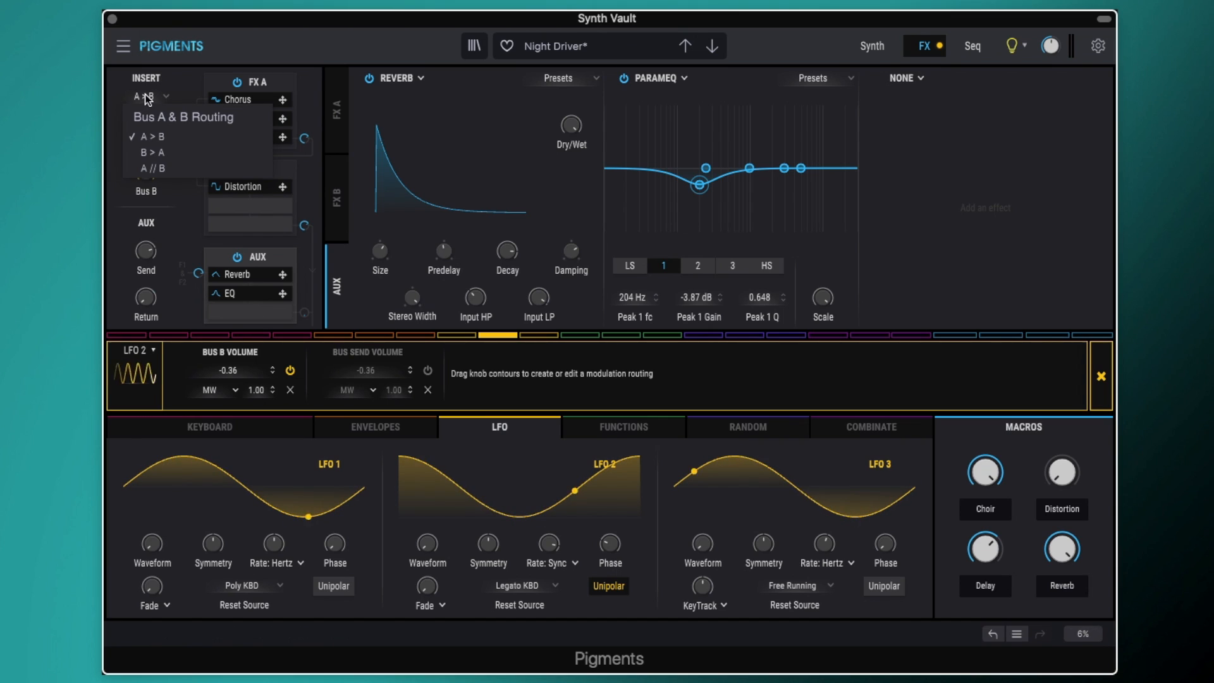
click(166, 98)
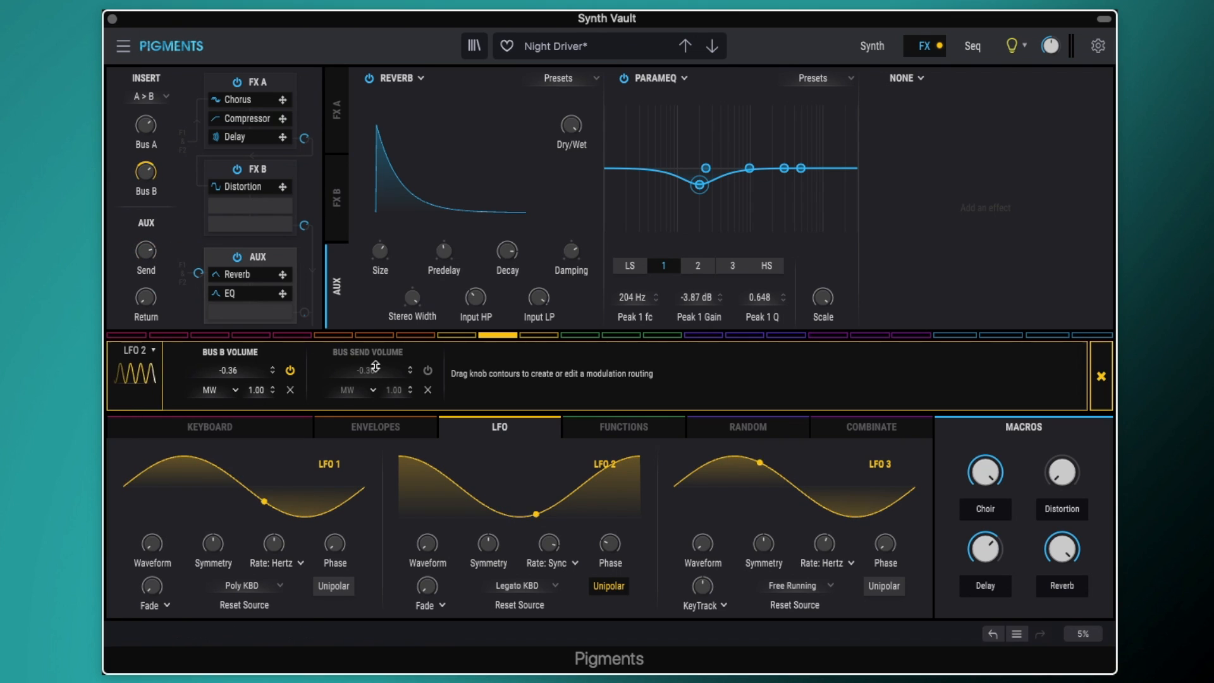
Step: Activate LFO 2's modulation of the bus send volume and check the side-chain sources of both LFO 2 routings
click(428, 370)
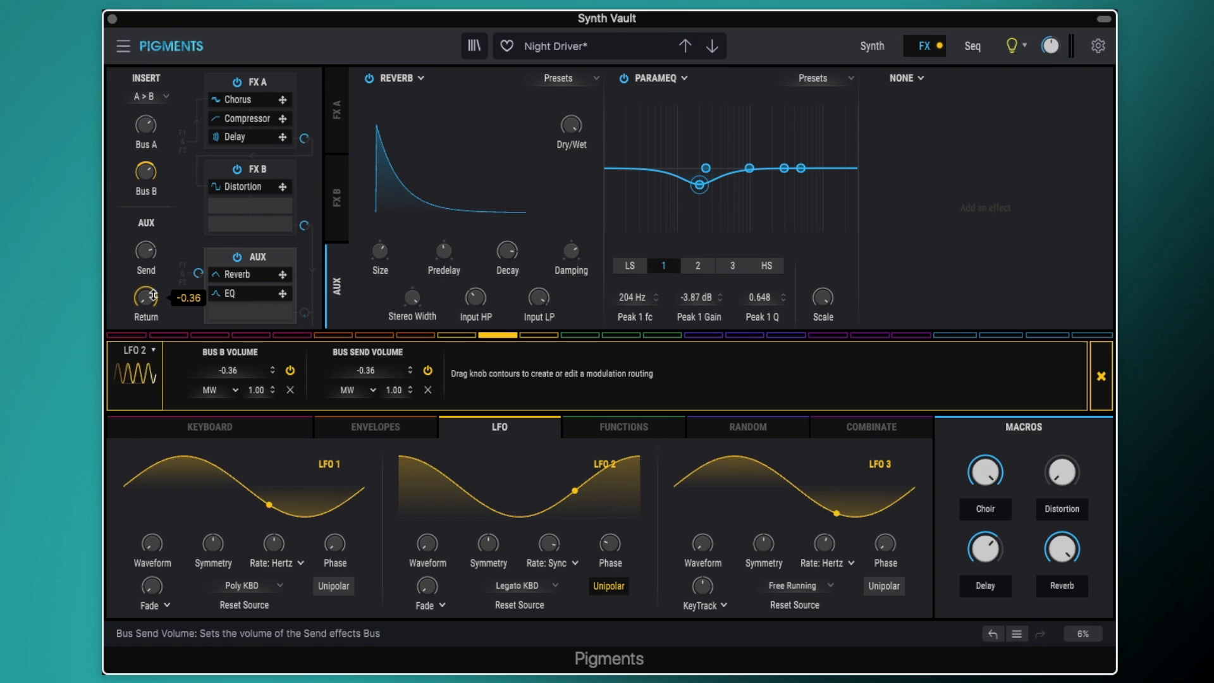
click(236, 390)
click(235, 390)
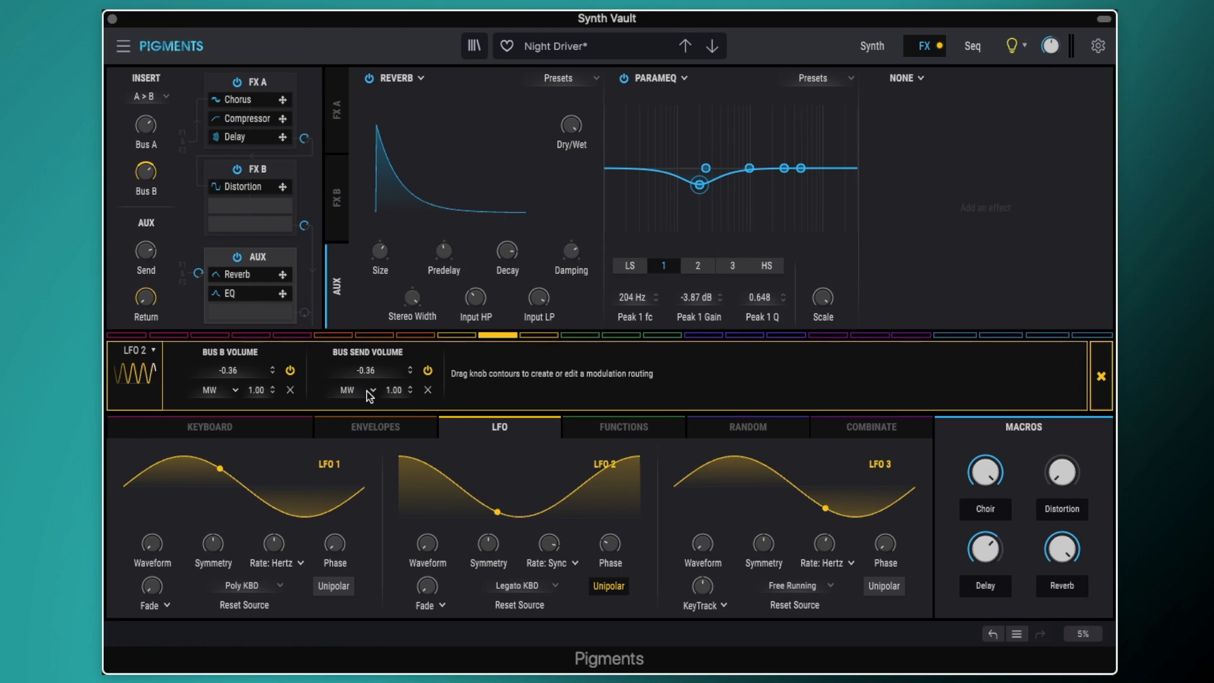
click(373, 390)
click(373, 392)
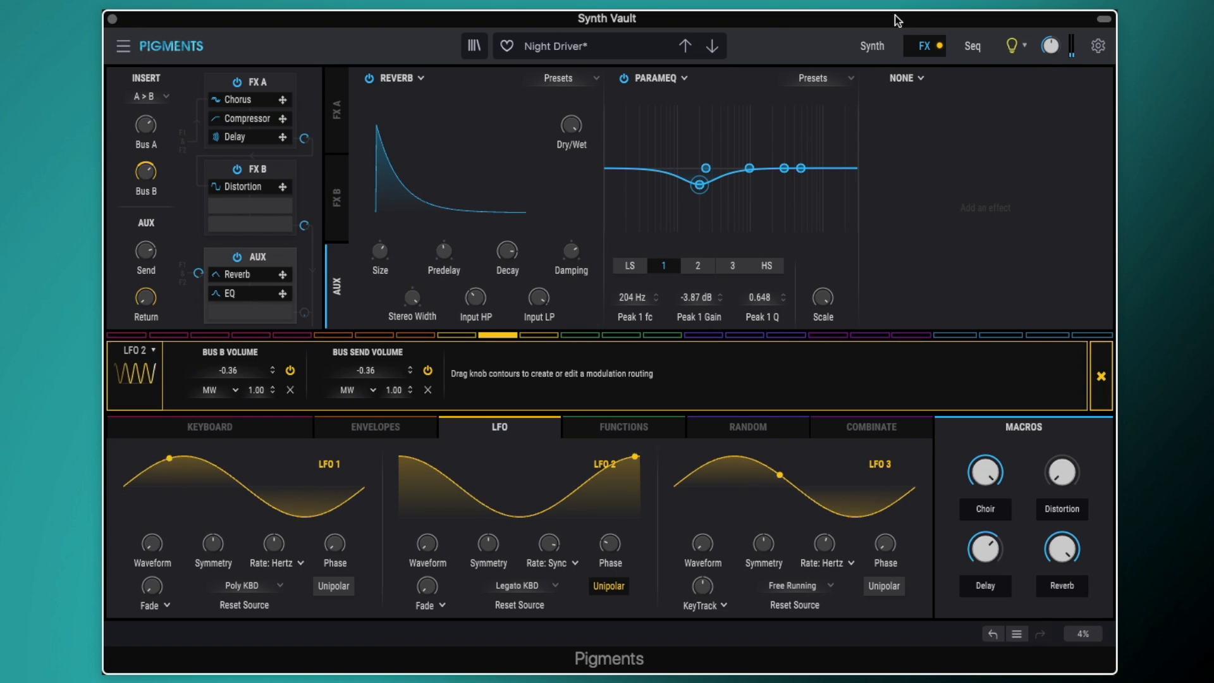
Step: Return to the synth engines and filters and examine Macro 1's modulation of the Filter 1 volume
click(883, 50)
click(1098, 379)
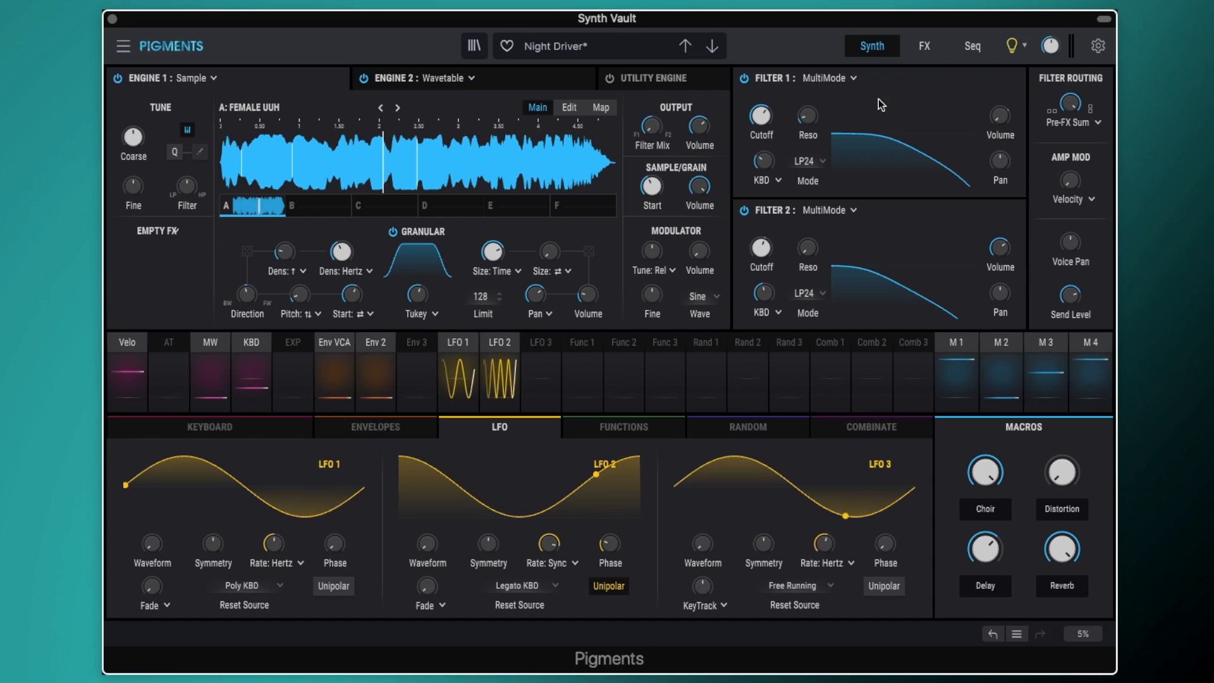
click(956, 348)
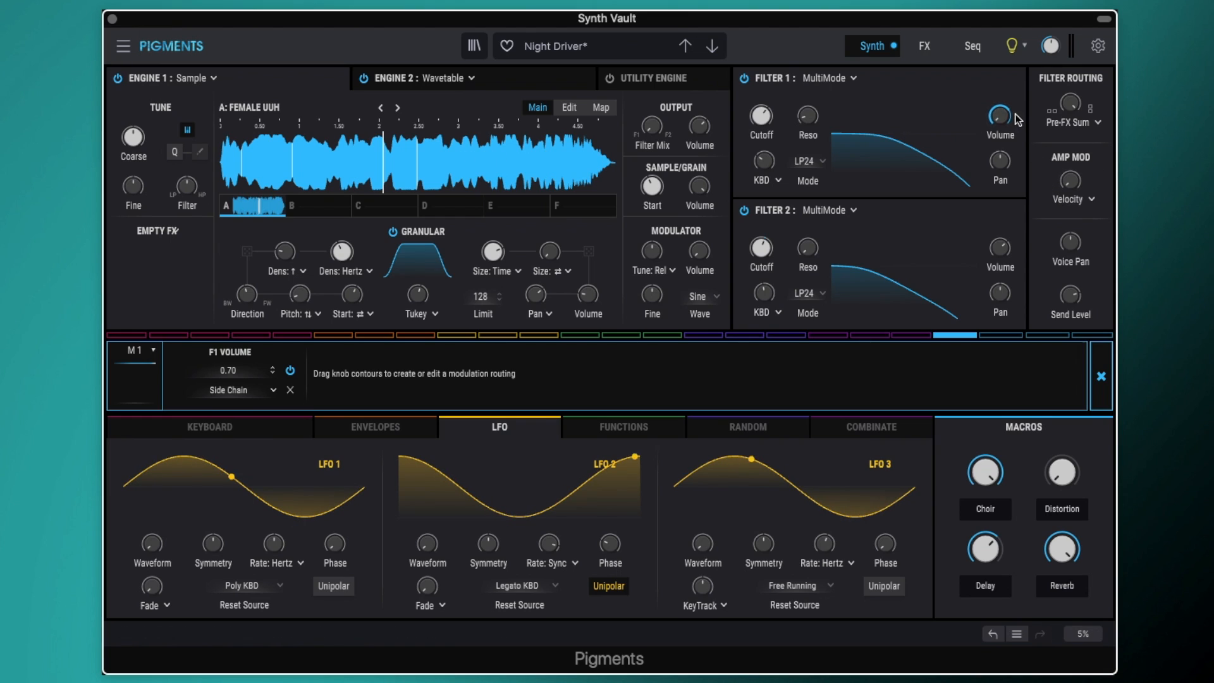
mouse_move(1003, 124)
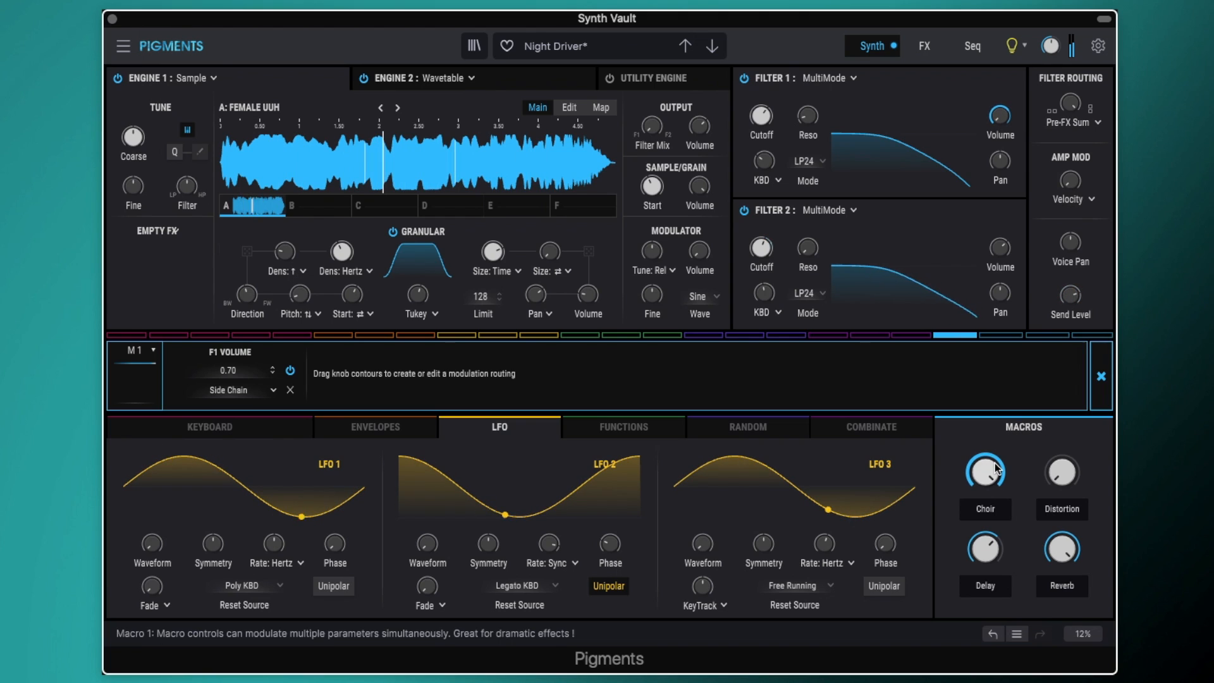
Step: Audition the Choir macro by sweeping it between 0.00 and 1.00, and close its routing view with the macro at full
mouse_move(994, 468)
drag(994, 468, 989, 481)
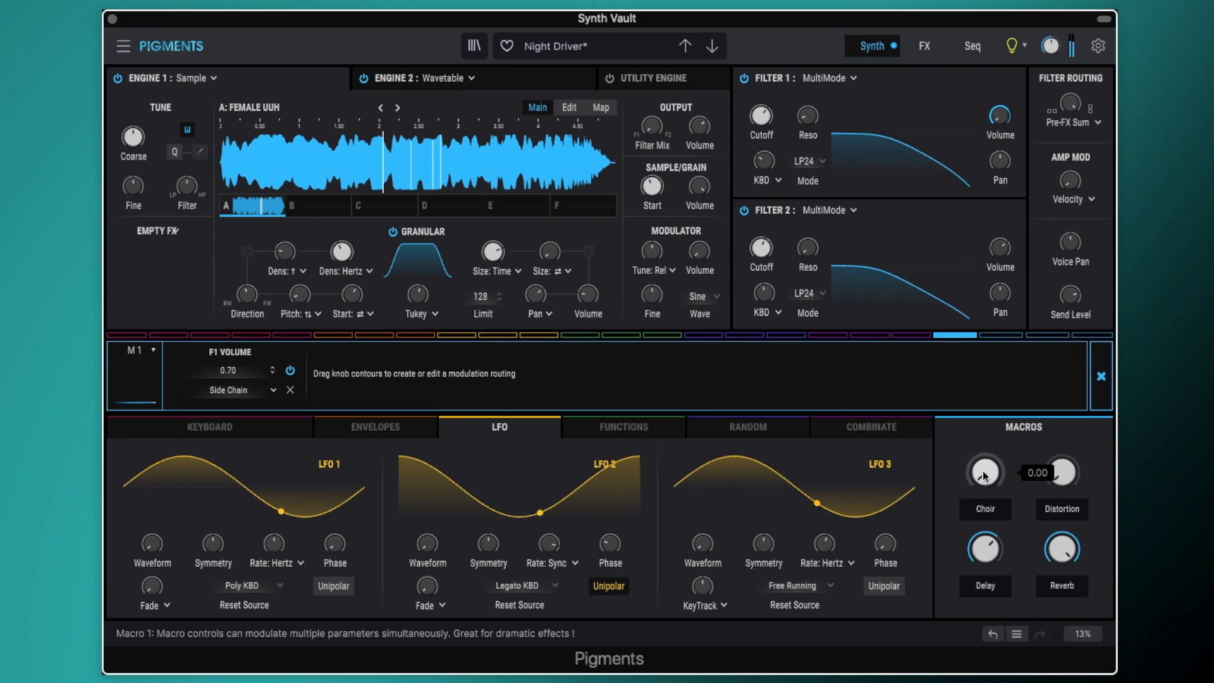
drag(985, 475, 984, 462)
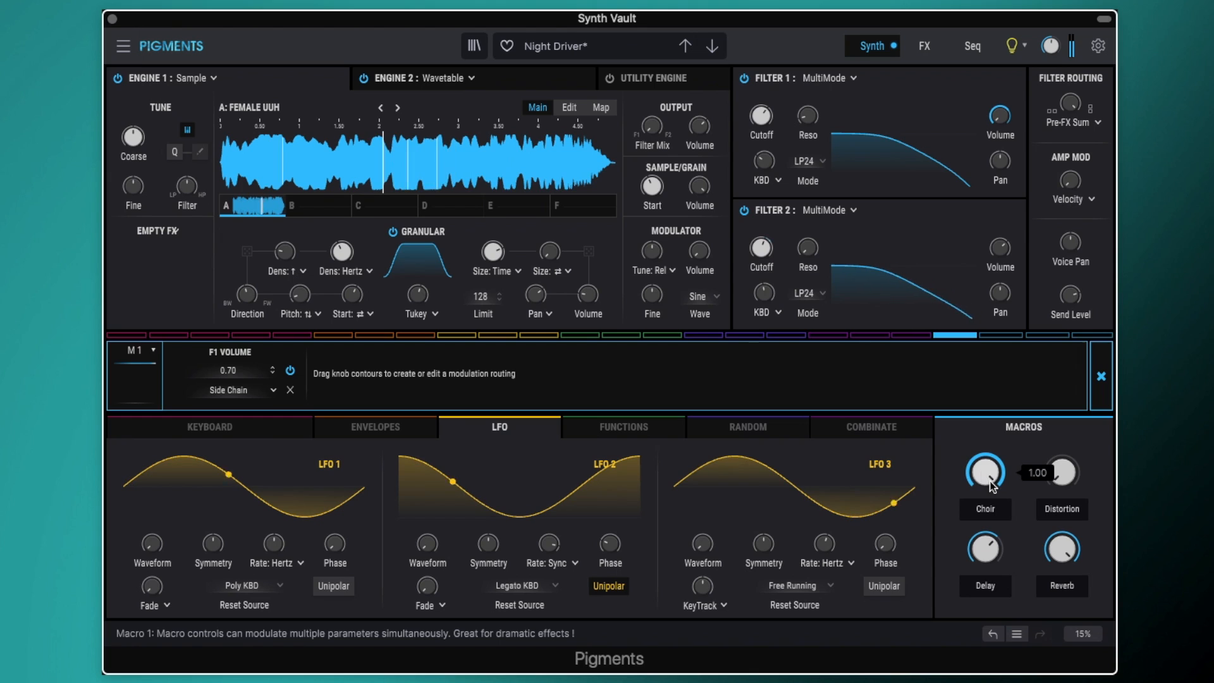
mouse_move(990, 484)
mouse_down()
mouse_move(990, 509)
mouse_move(985, 464)
mouse_up()
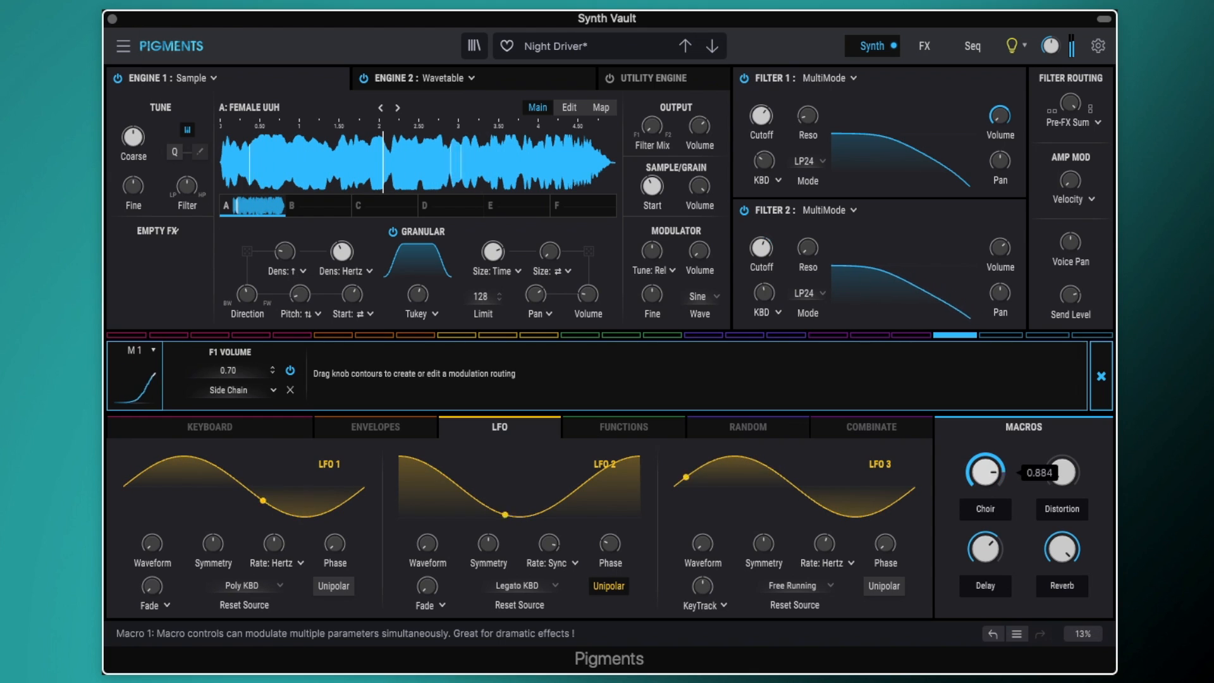
click(1101, 377)
Step: Show the Distortion in FX B and check its drive and output gain settings
click(924, 45)
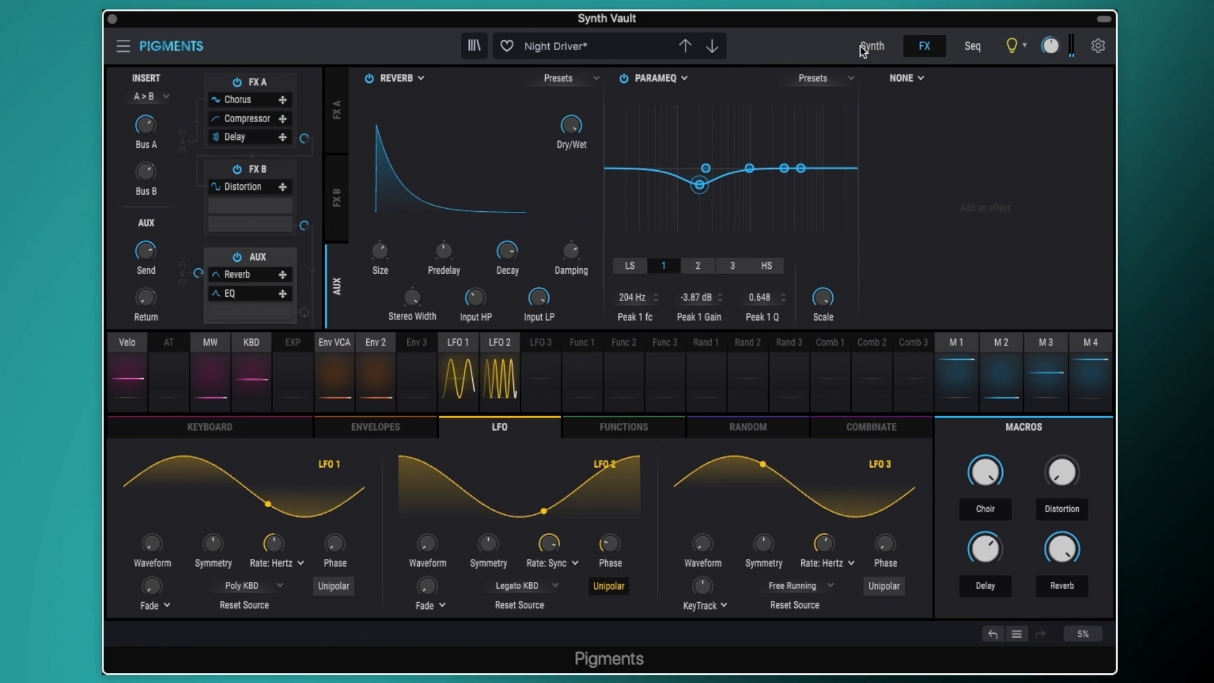
click(250, 180)
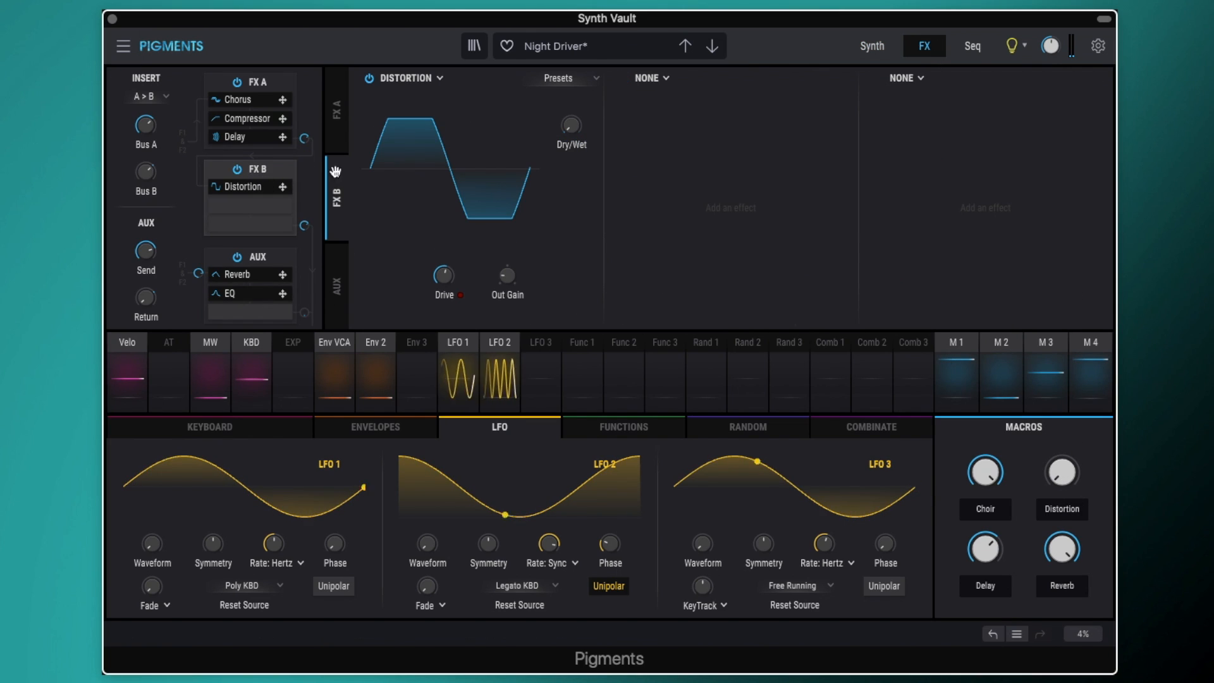
mouse_move(445, 283)
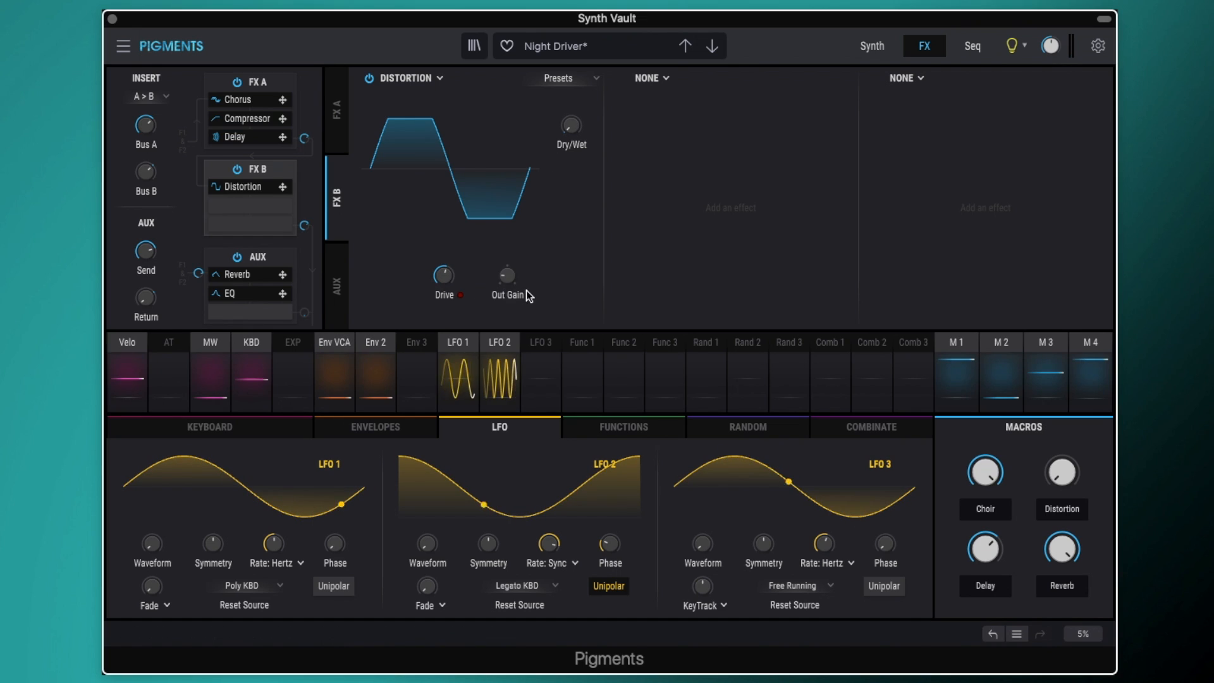
mouse_move(506, 278)
Step: Examine Macro 2's modulation of the Distortion dry/wet, and audition the Distortion macro at 1.00 before resetting it
click(1004, 341)
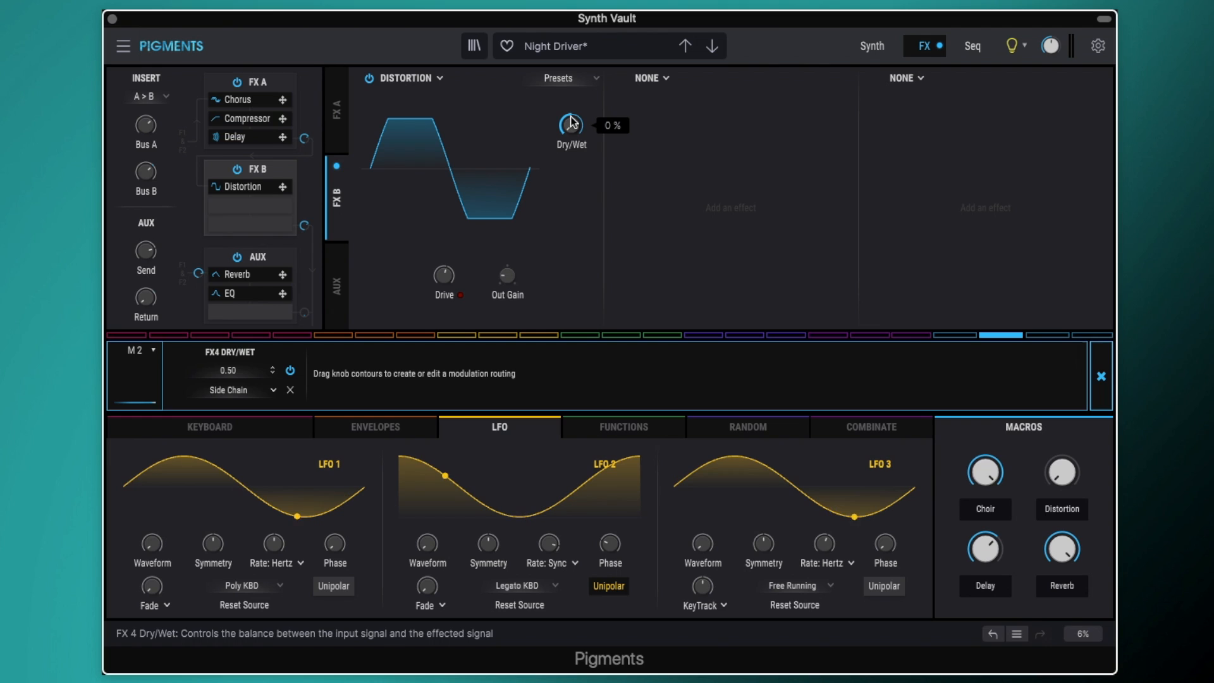
click(1101, 379)
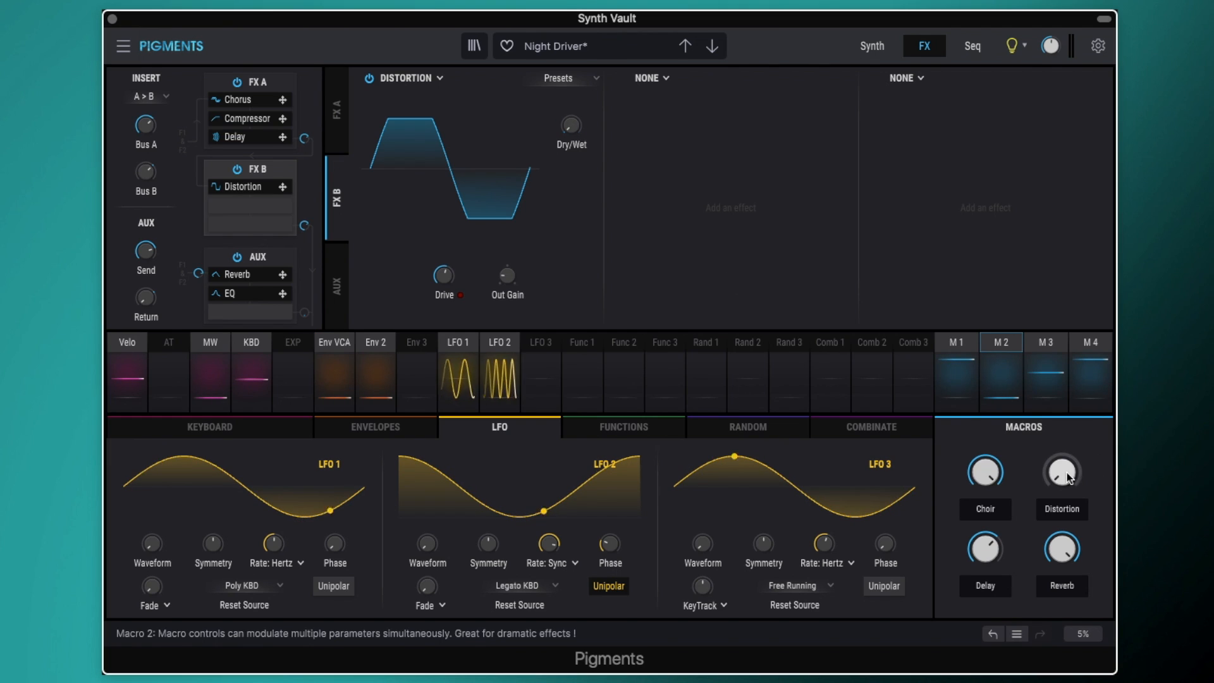
drag(1065, 473, 1066, 408)
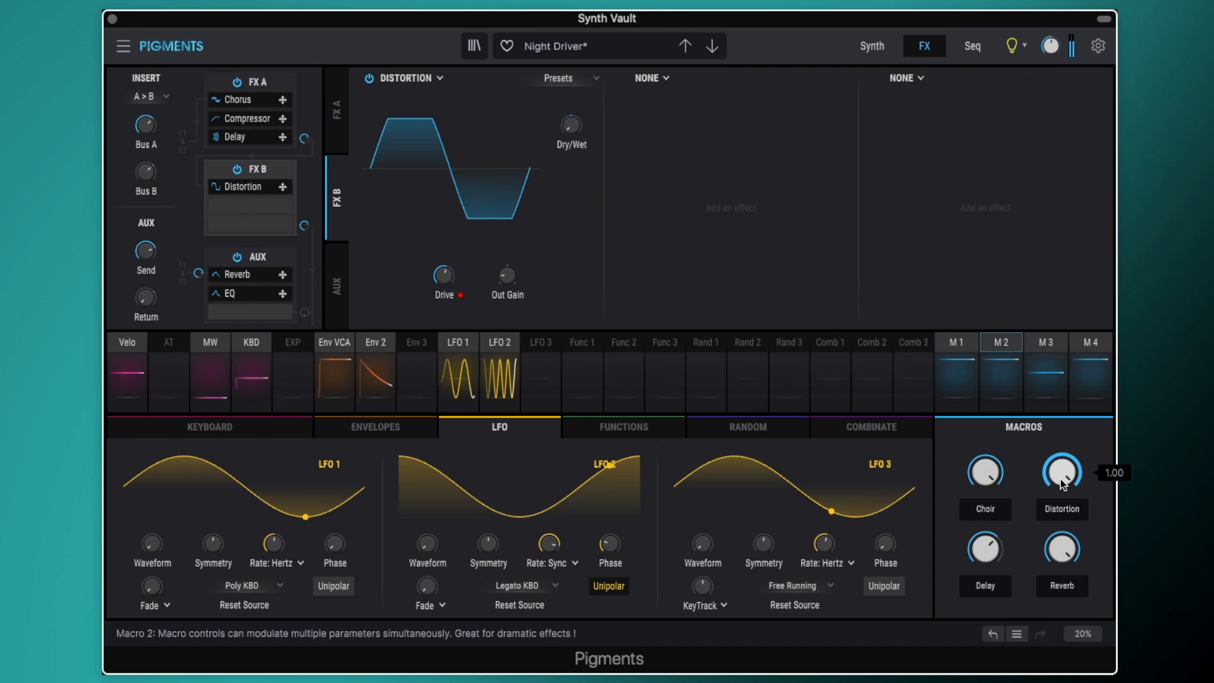
double_click(1060, 480)
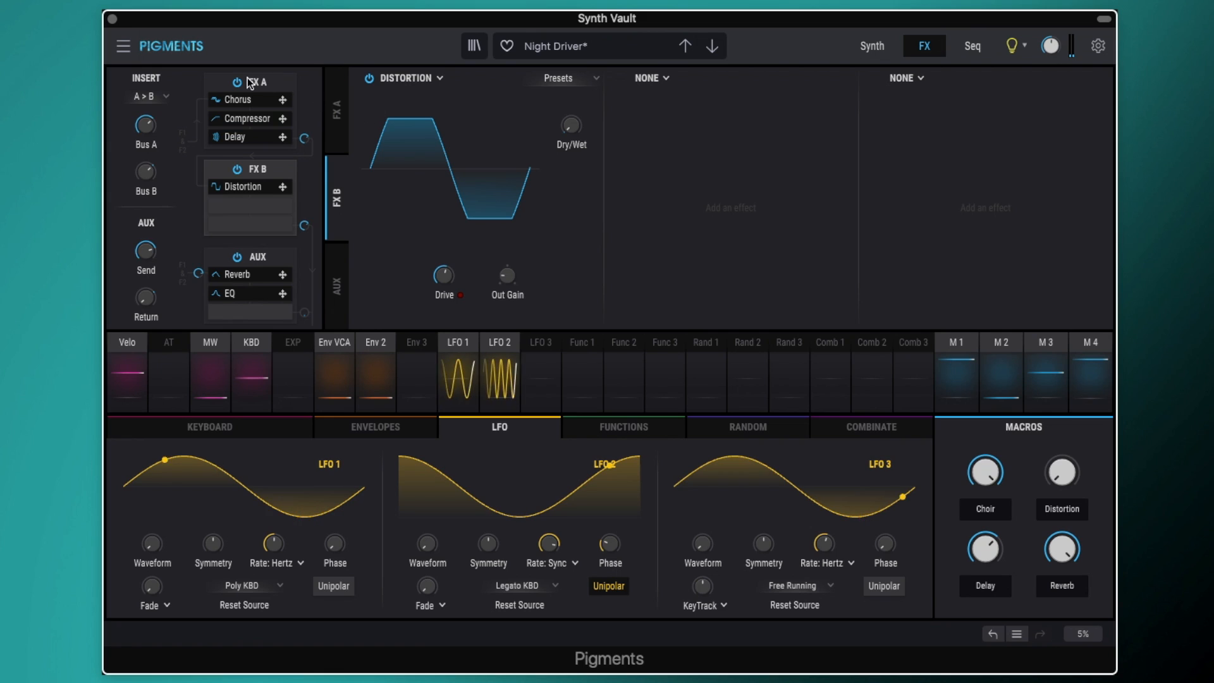
Step: Show the FX A effects and examine Macro 3's modulation of the Delay dry/wet
click(268, 83)
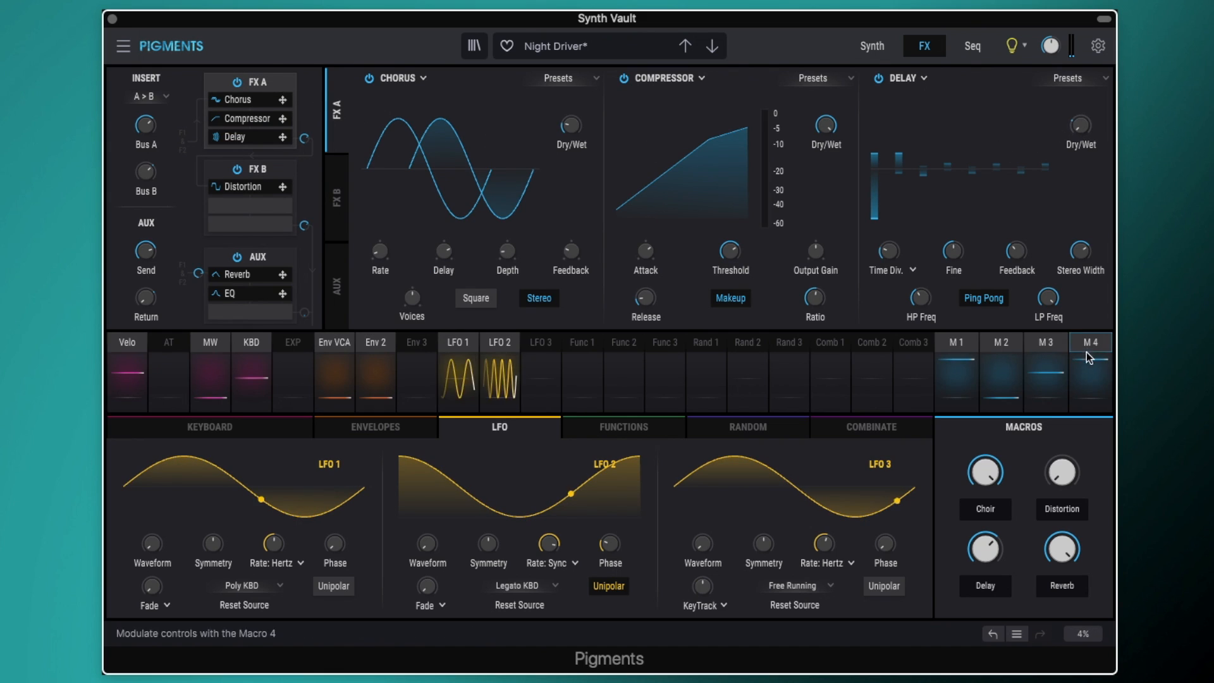
click(1047, 345)
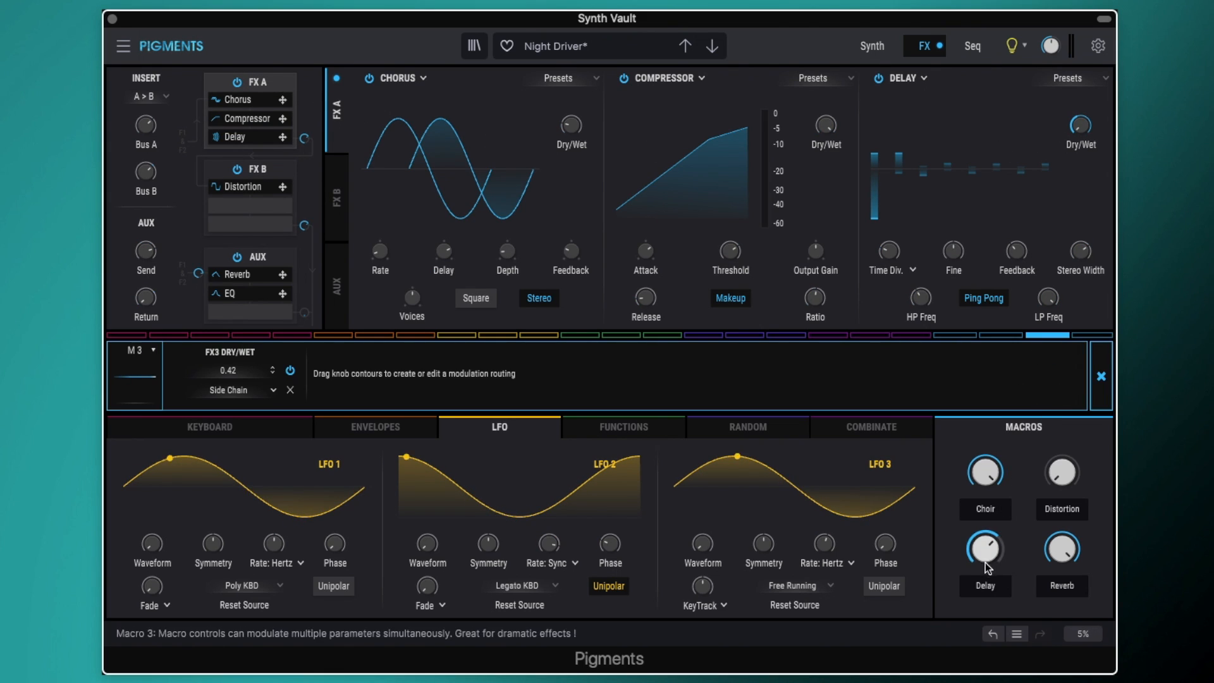
mouse_move(1069, 120)
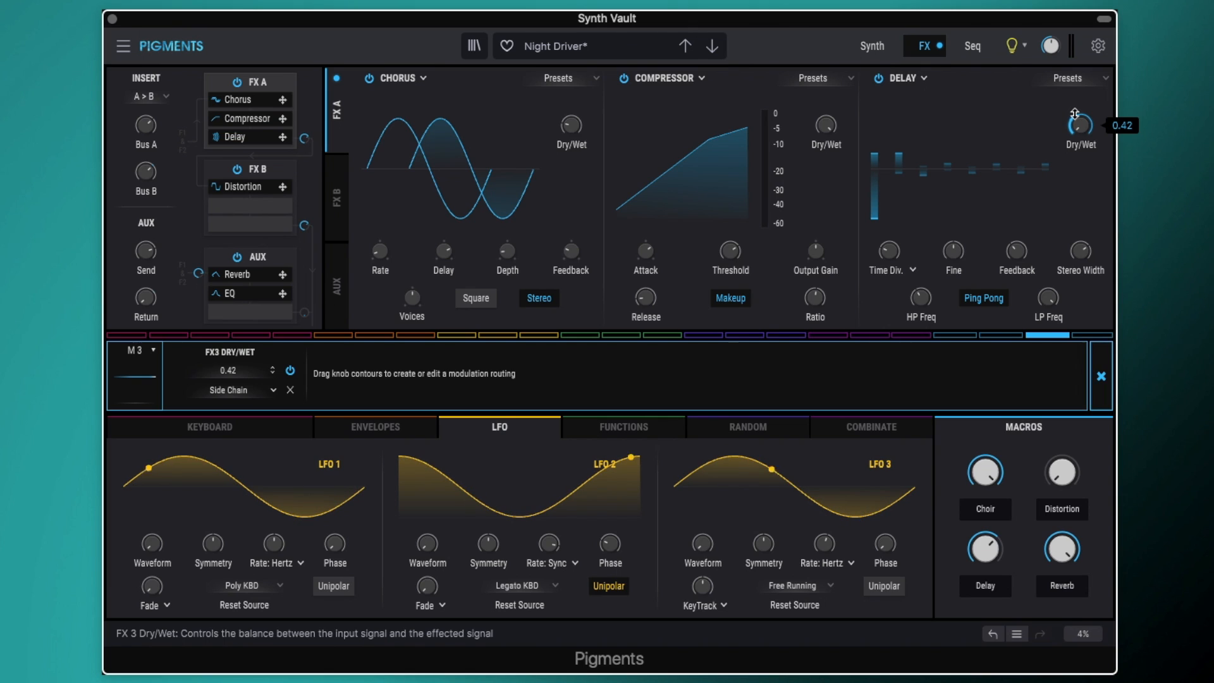
mouse_move(984, 555)
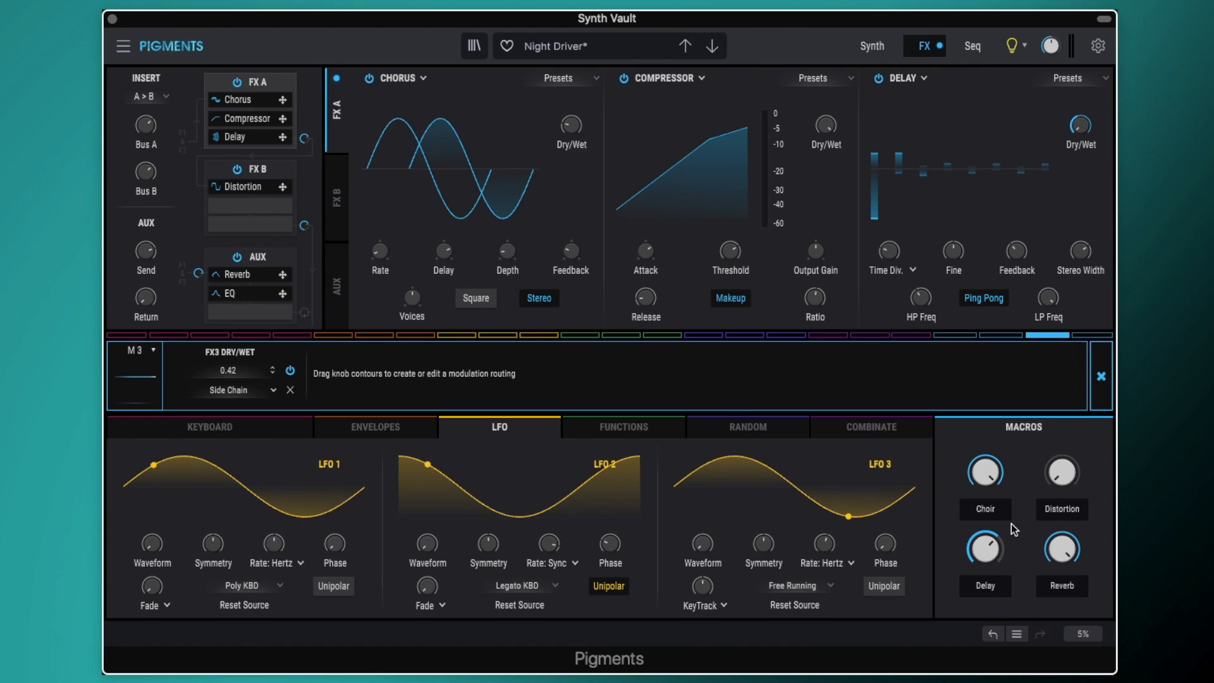
click(1102, 376)
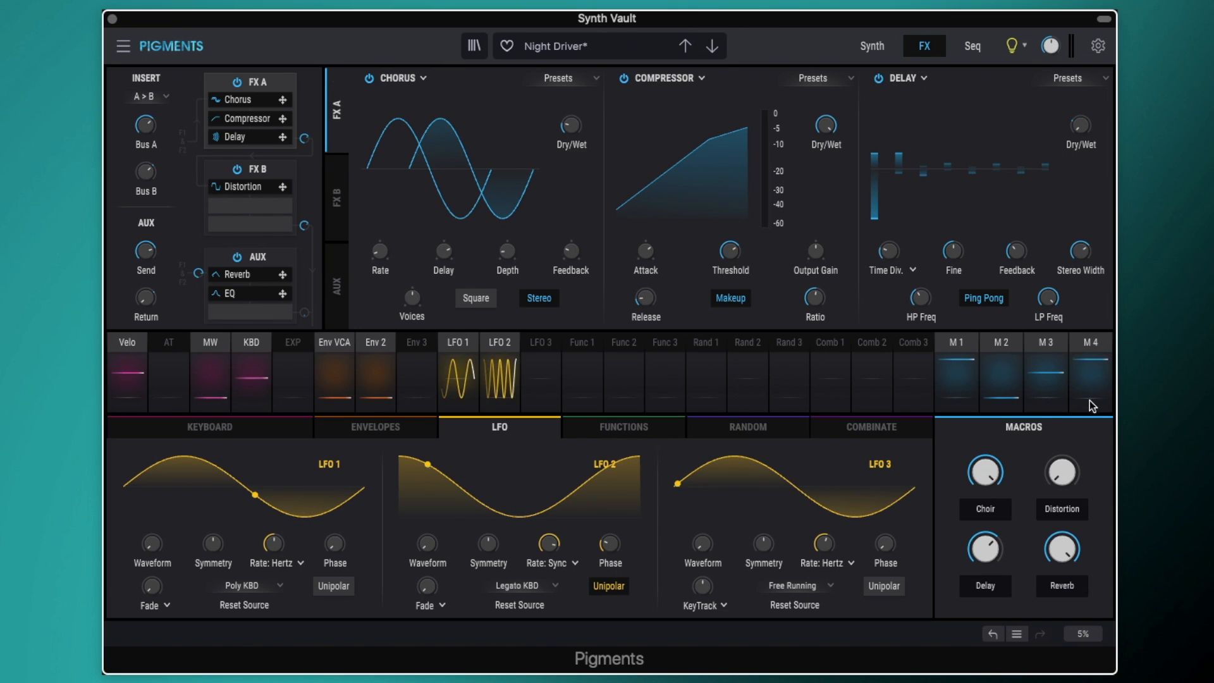
Step: Examine Macro 4's modulation of the bus send volume, sweeping the Reverb macro down to about 0.02 and back to full
click(1088, 346)
mouse_move(1066, 556)
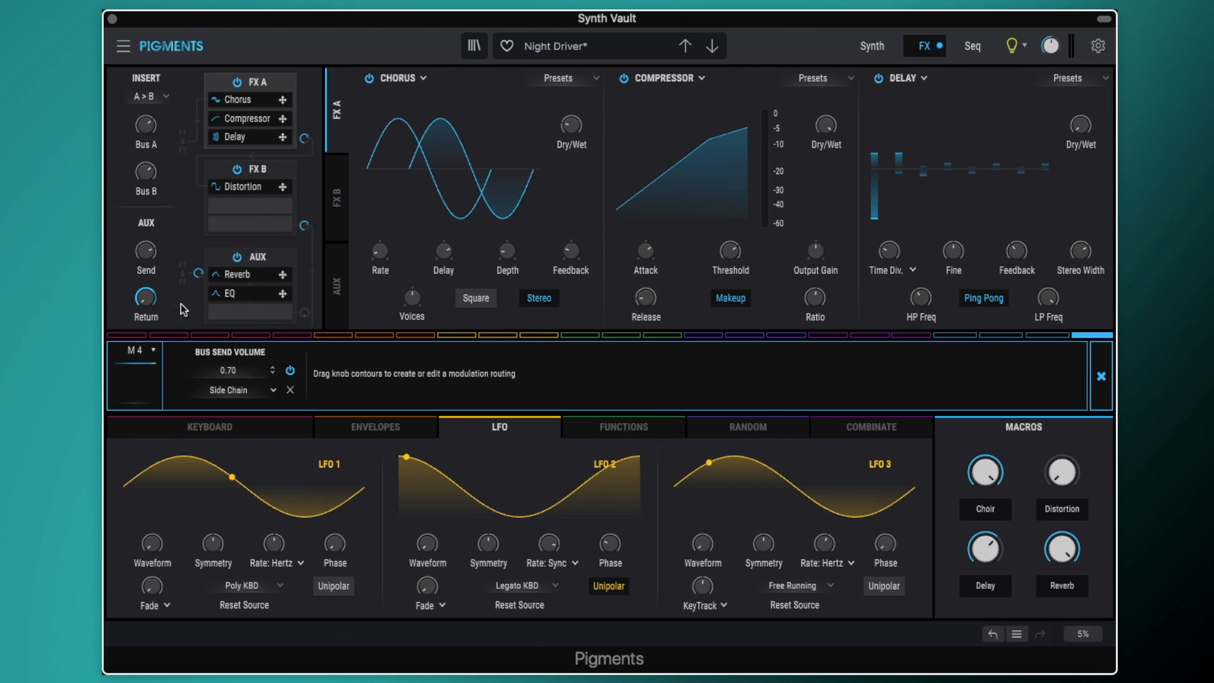
mouse_move(156, 291)
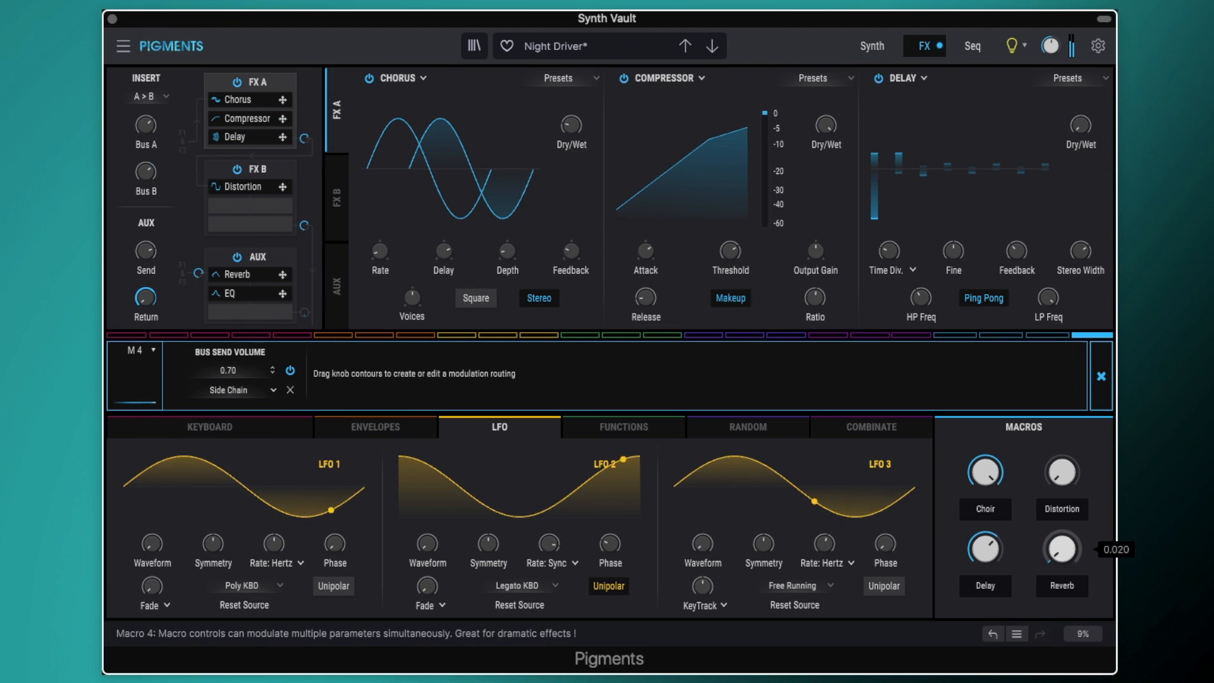
drag(1062, 549, 1063, 517)
click(1105, 397)
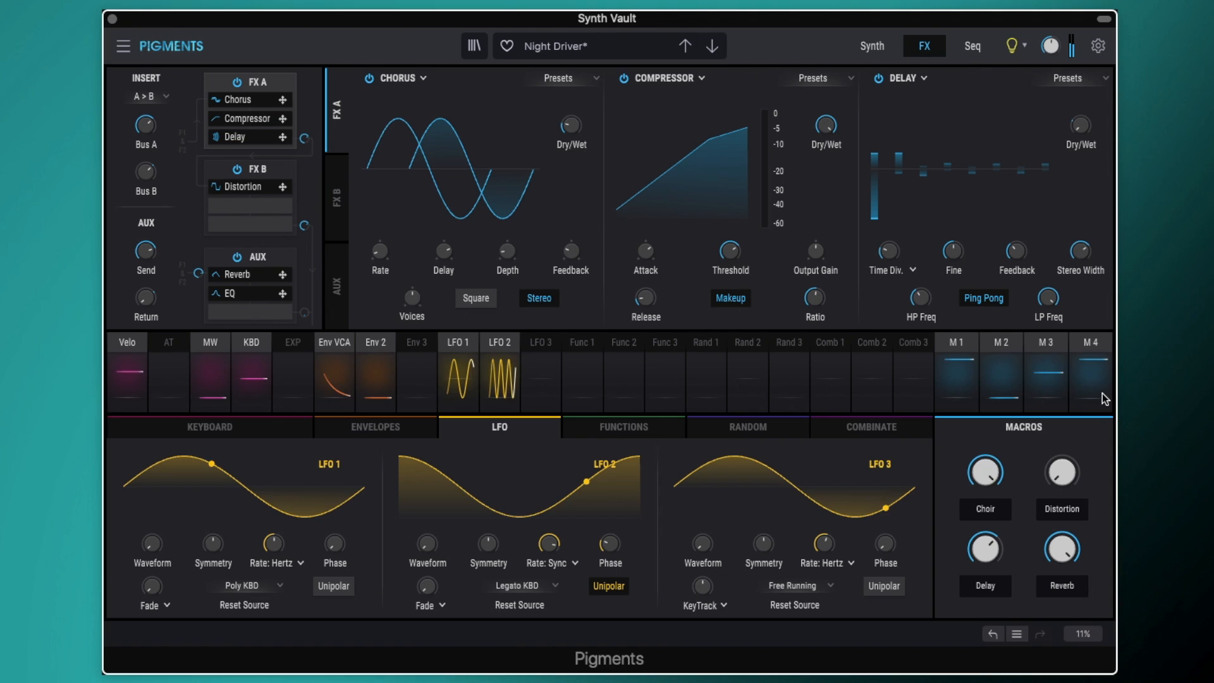